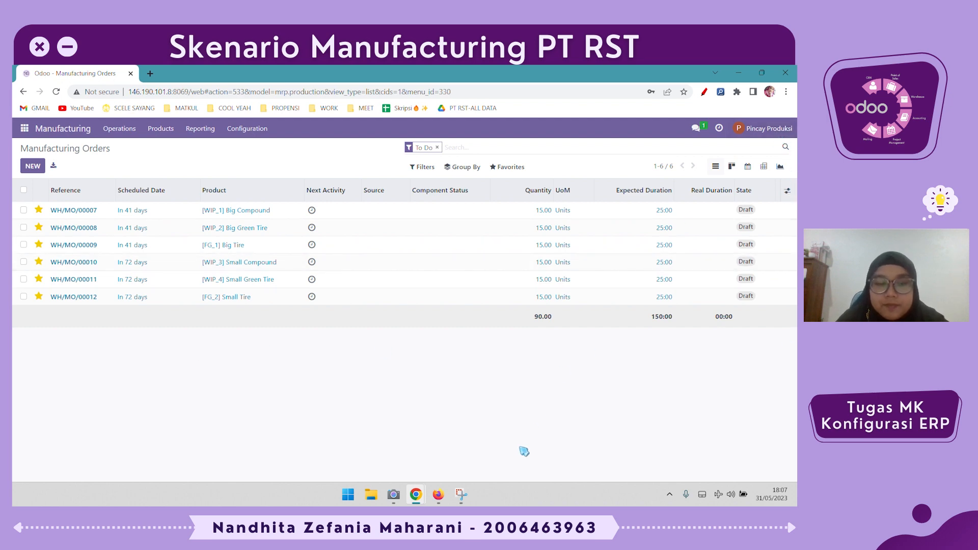
- Switch to the Firefox window and open the work centers list in Manufacturing
left_click(438, 494)
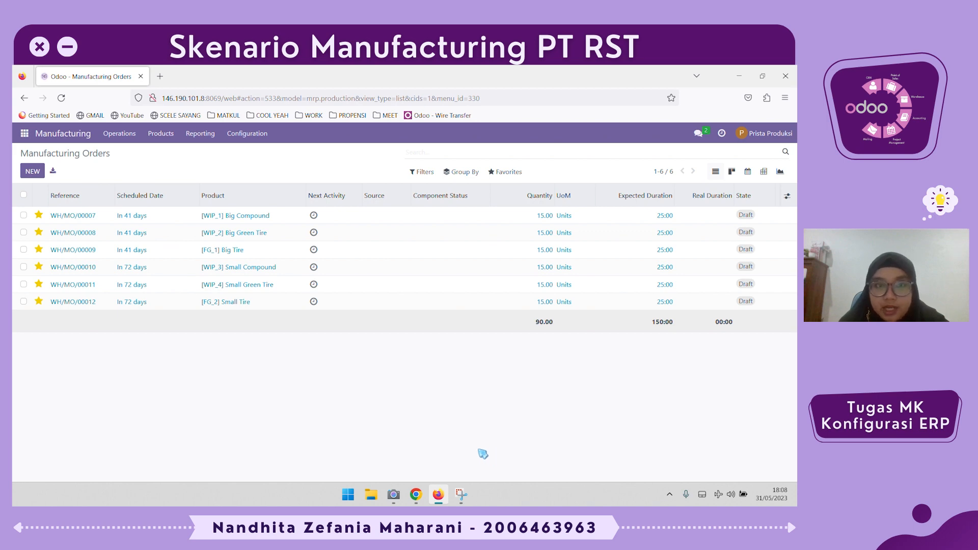
left_click(253, 137)
left_click(259, 156)
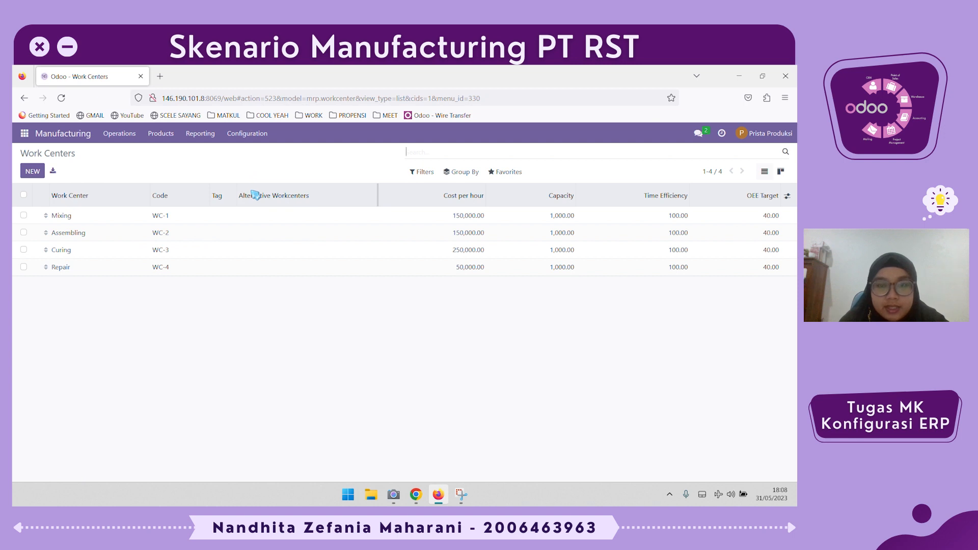
- Open the record import page for work centers, bring up its file chooser and dismiss it without choosing a file
left_click(510, 175)
left_click(518, 211)
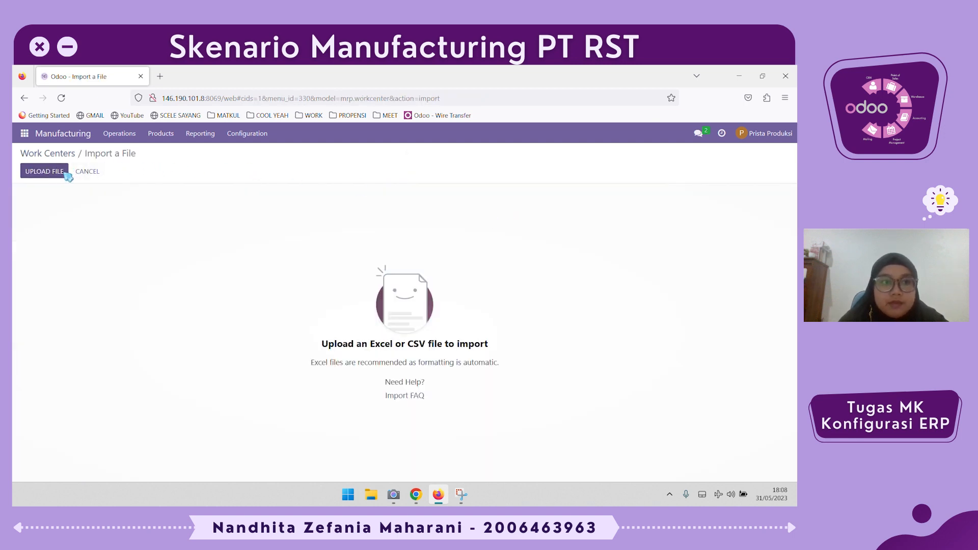
left_click(45, 171)
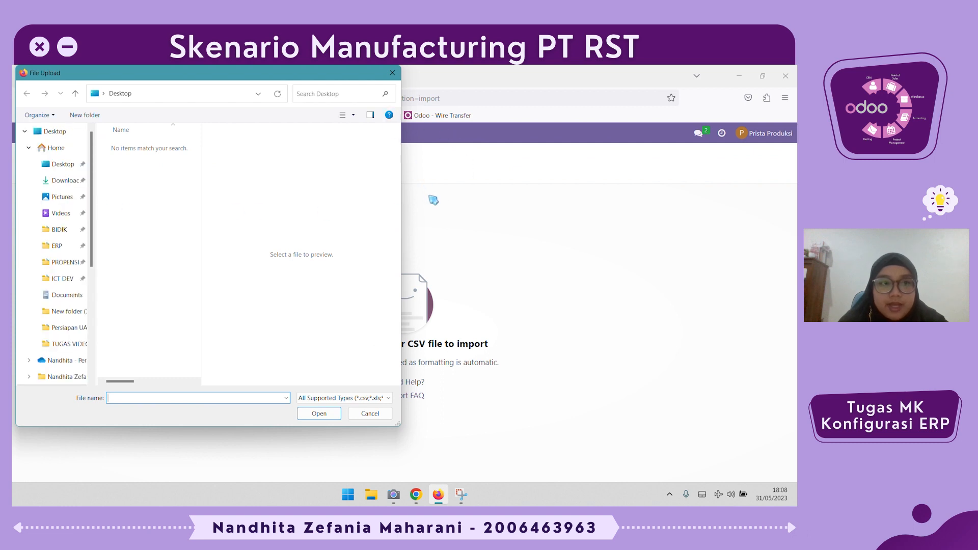
key("Escape")
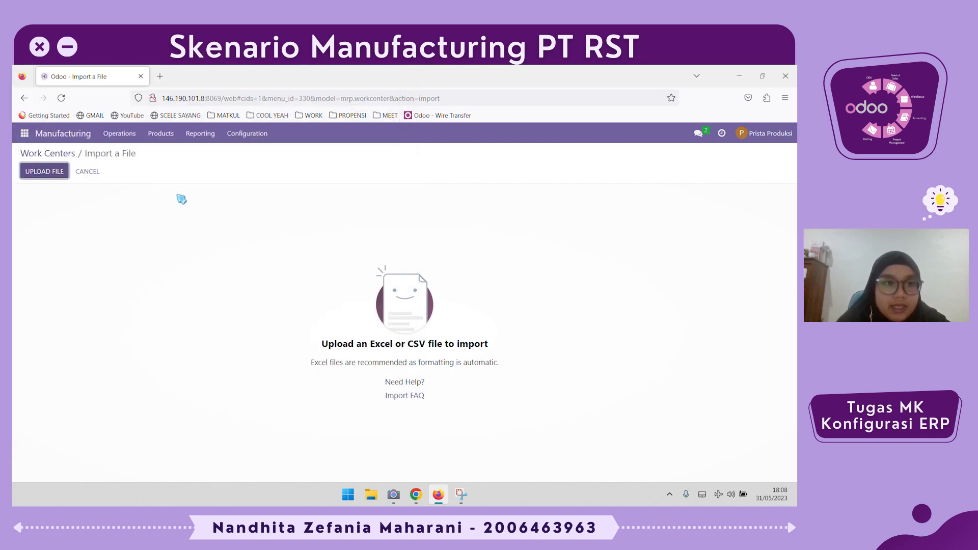
- Look through the lists of operations, bills of materials and manufacturing orders
left_click(247, 133)
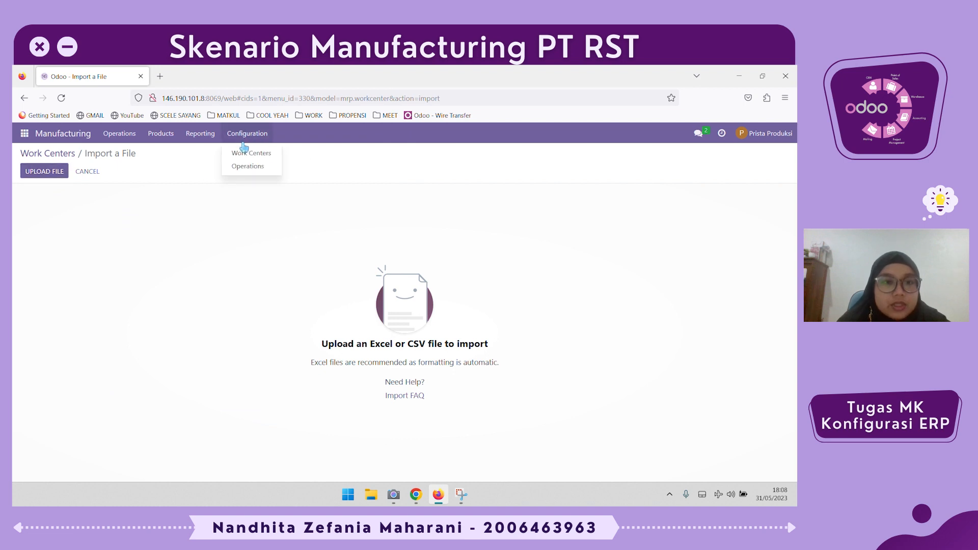
left_click(250, 166)
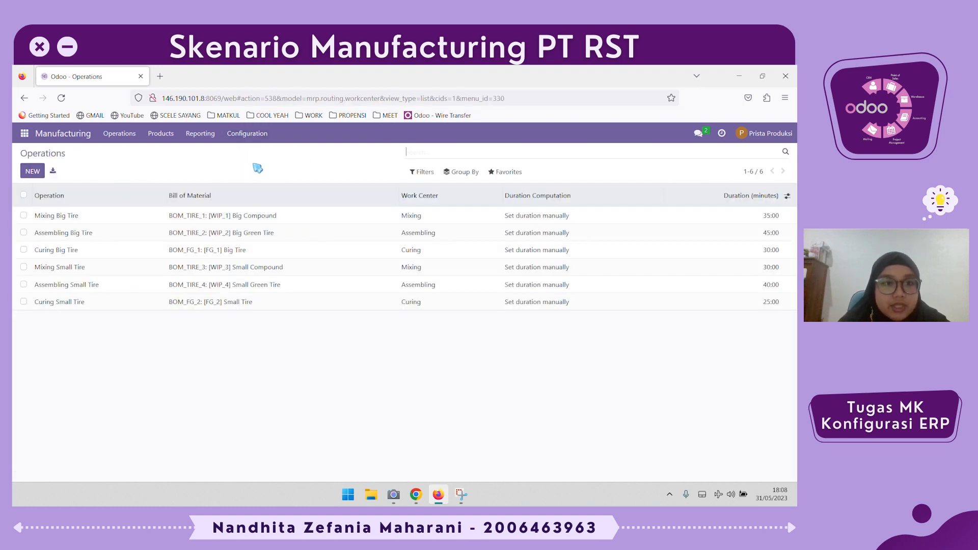
left_click(117, 135)
left_click(160, 134)
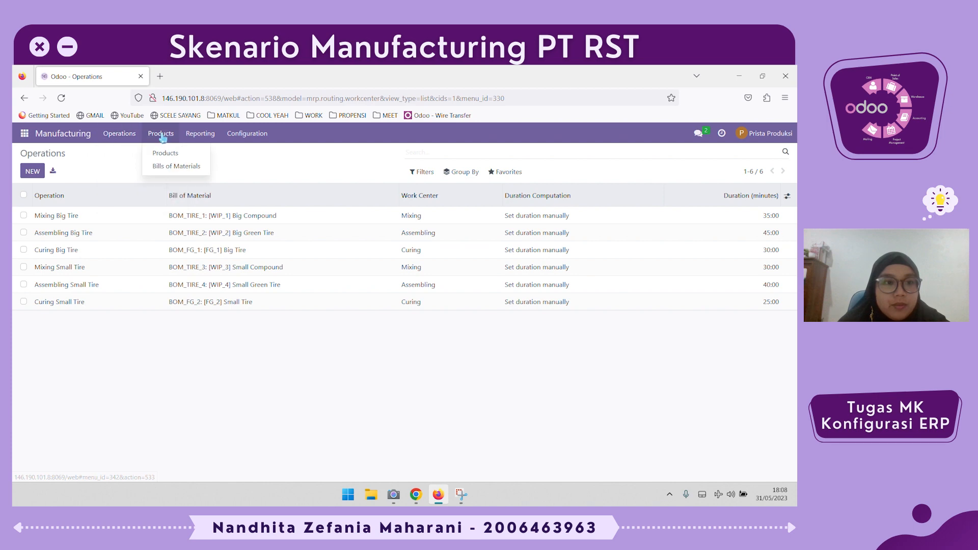
left_click(183, 167)
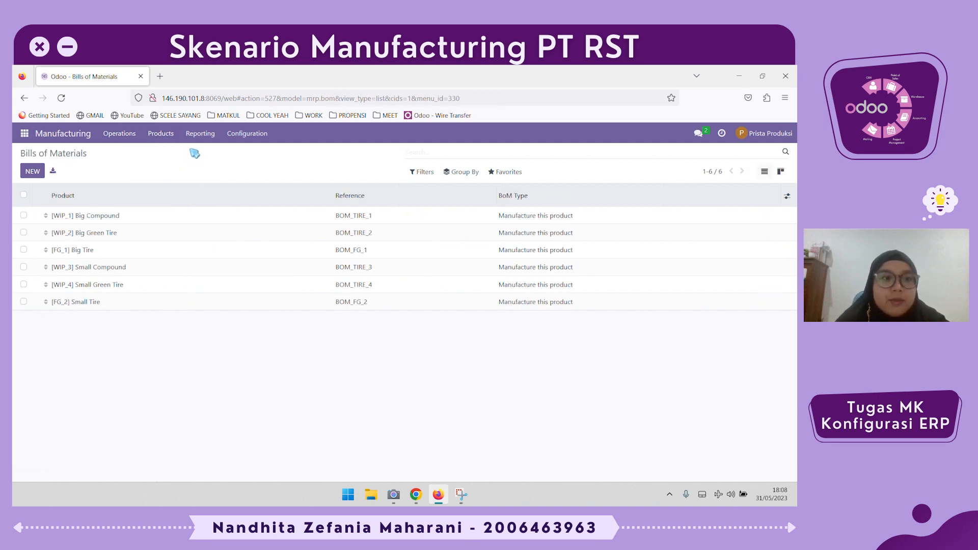
left_click(119, 134)
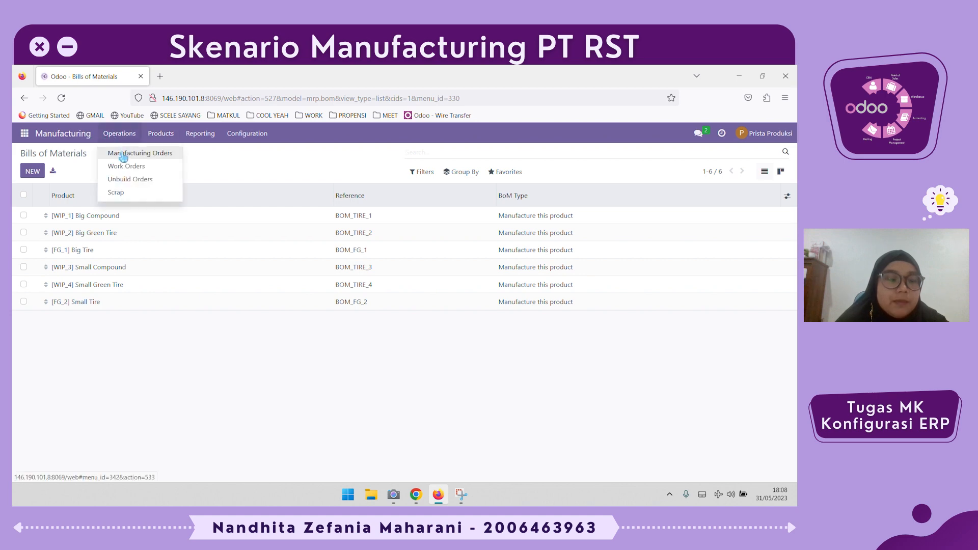
left_click(123, 156)
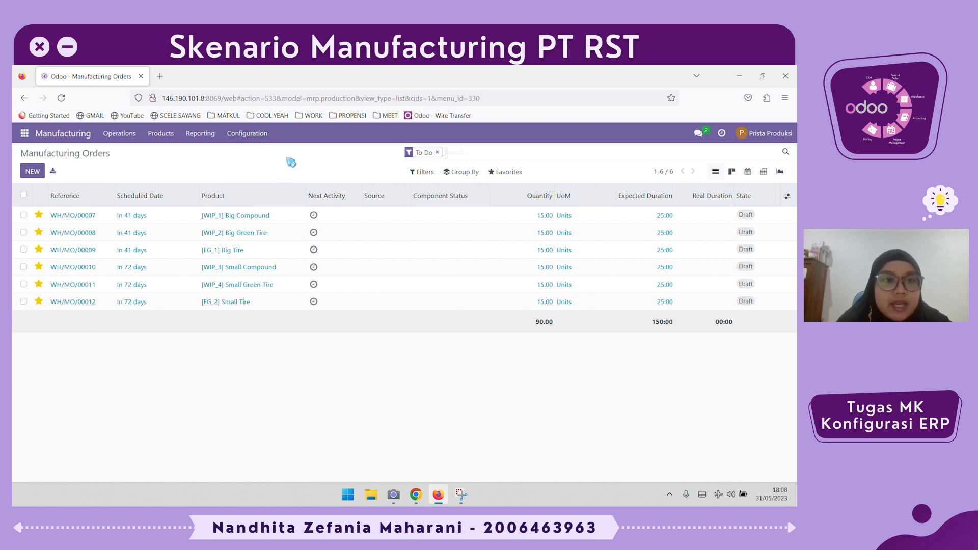
- Examine the configured work centers and the operations assigned to them
left_click(251, 134)
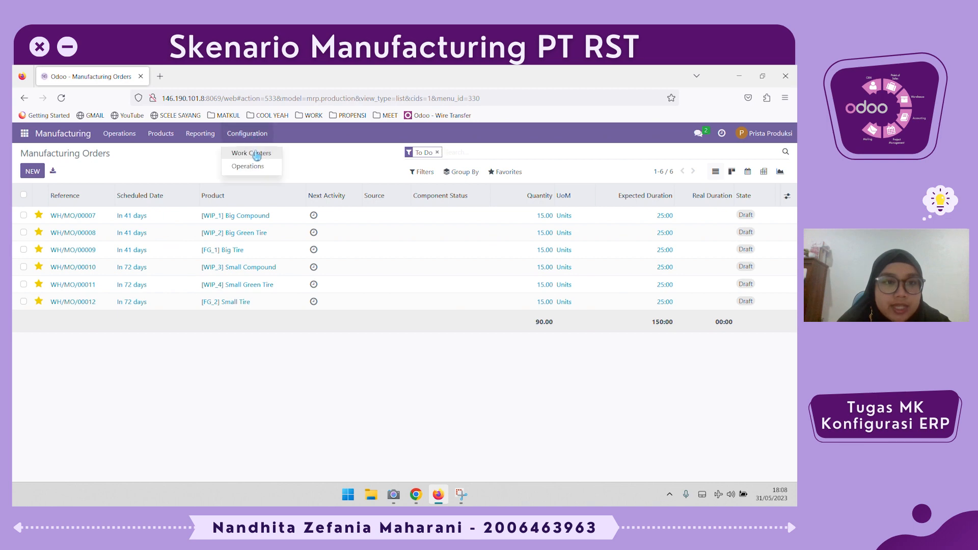
left_click(256, 155)
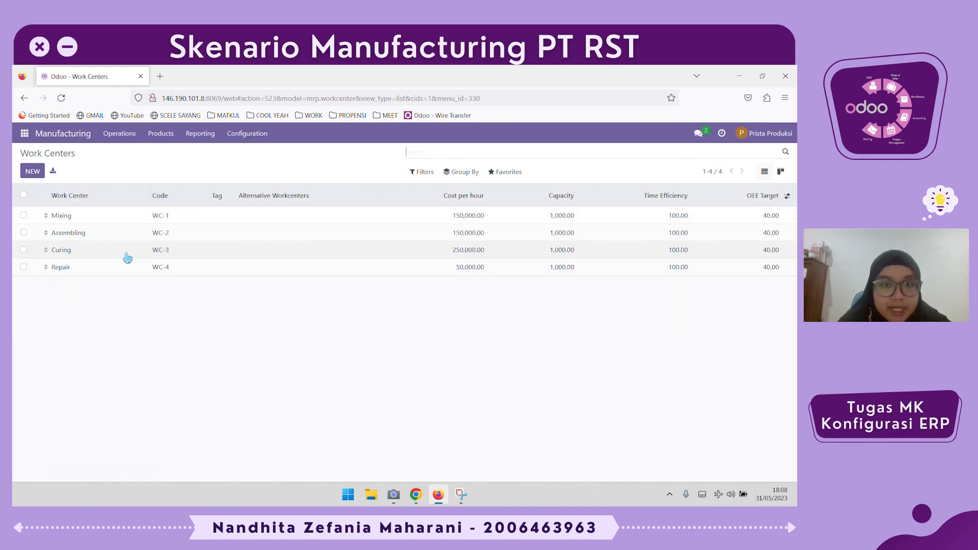
left_click(239, 136)
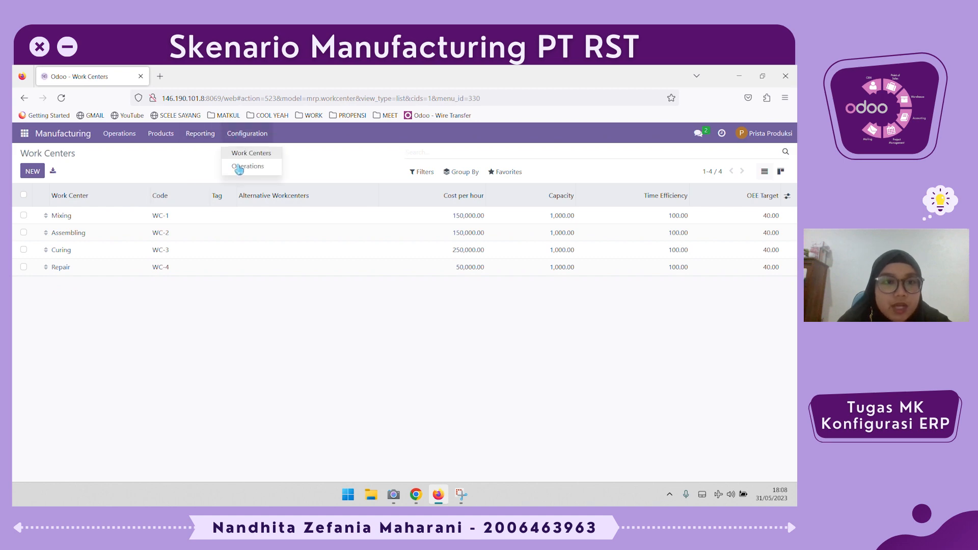
left_click(243, 168)
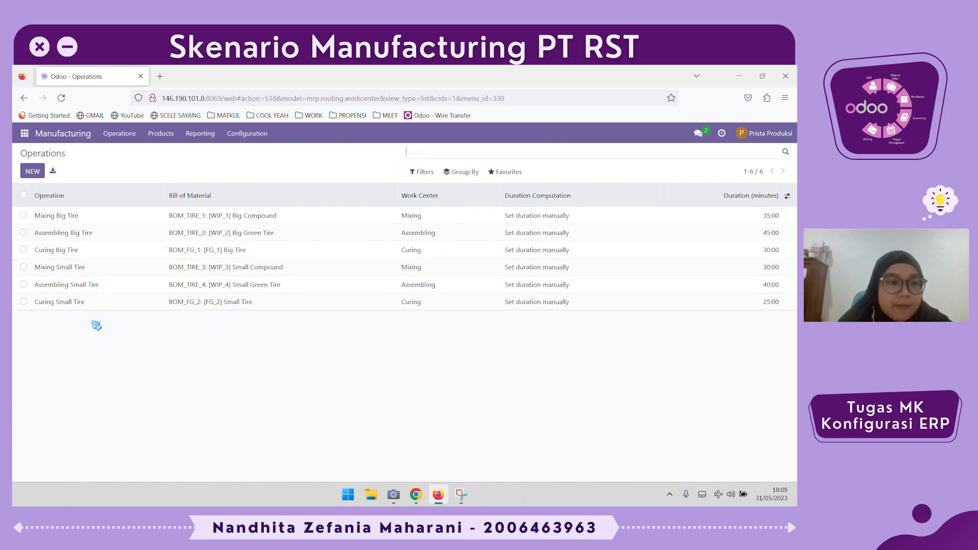
- Open the bill of materials for the Big Compound product and examine its components
left_click(120, 133)
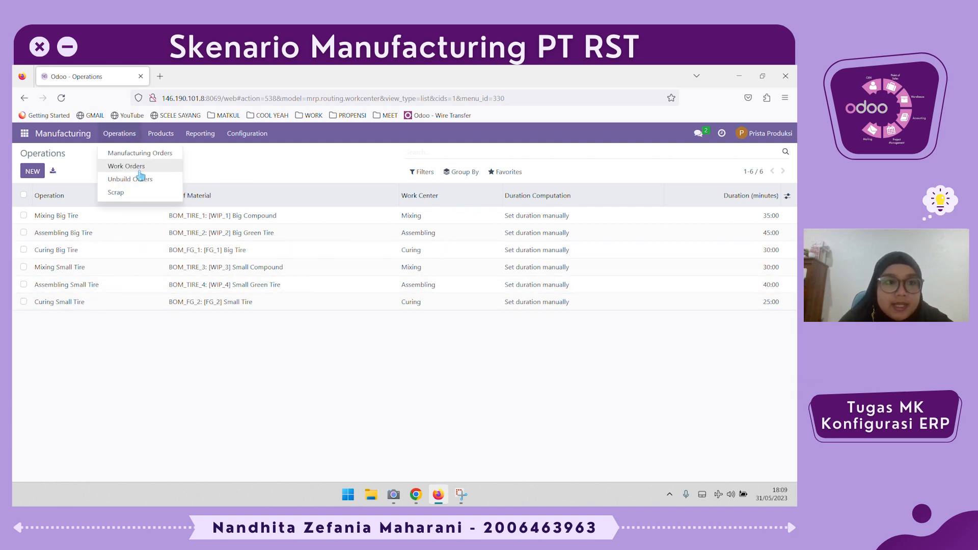
left_click(161, 133)
left_click(166, 167)
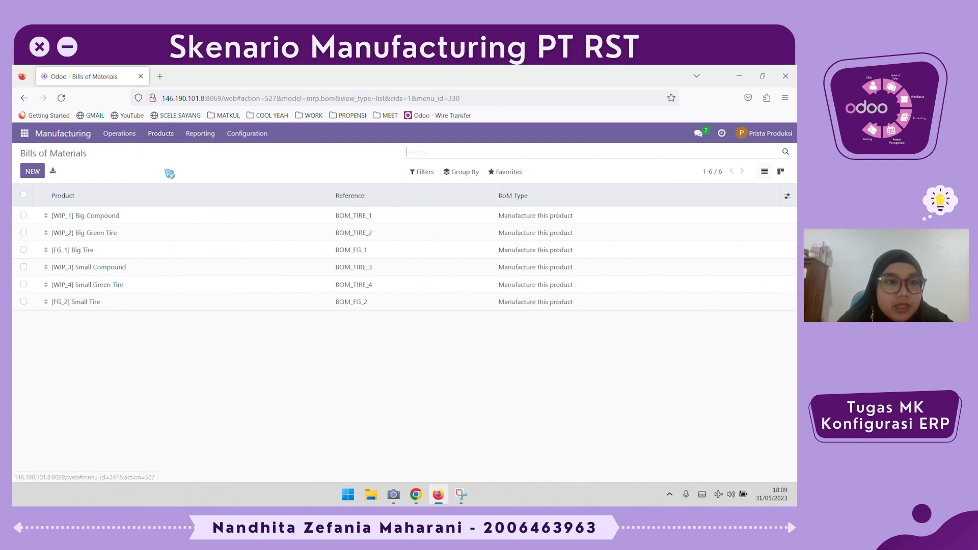
left_click(164, 216)
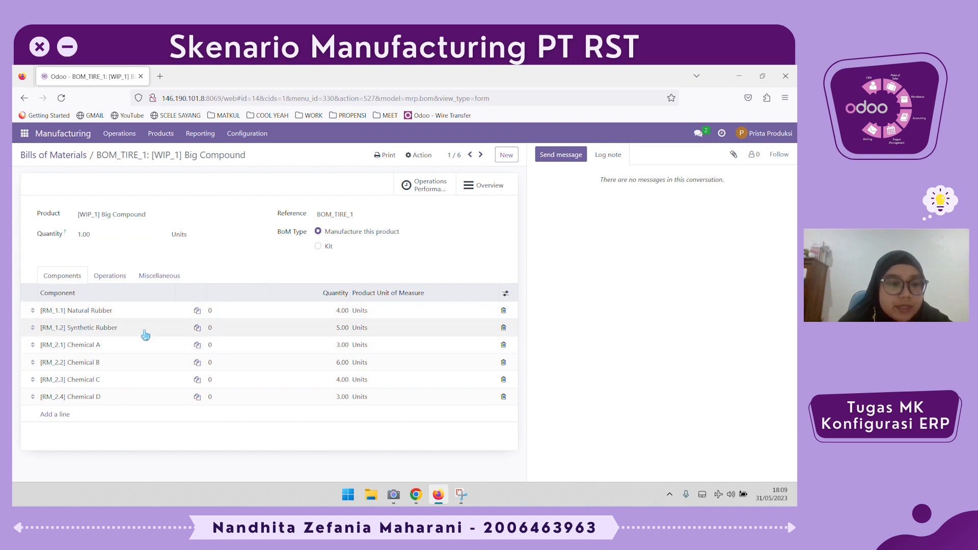
- Examine the components of the Big Green Tire and Big Tire bills of materials, and return to the list
left_click(480, 156)
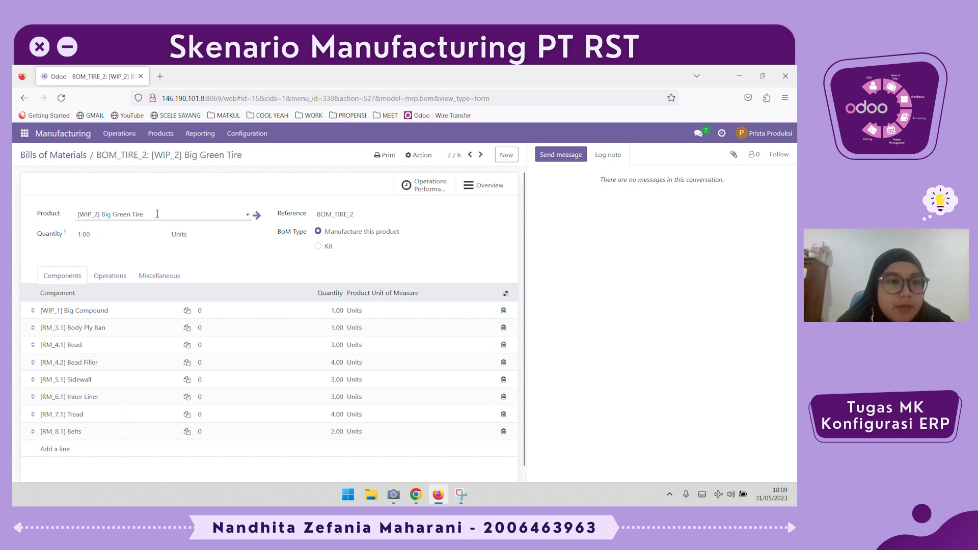
left_click_drag(157, 214, 66, 216)
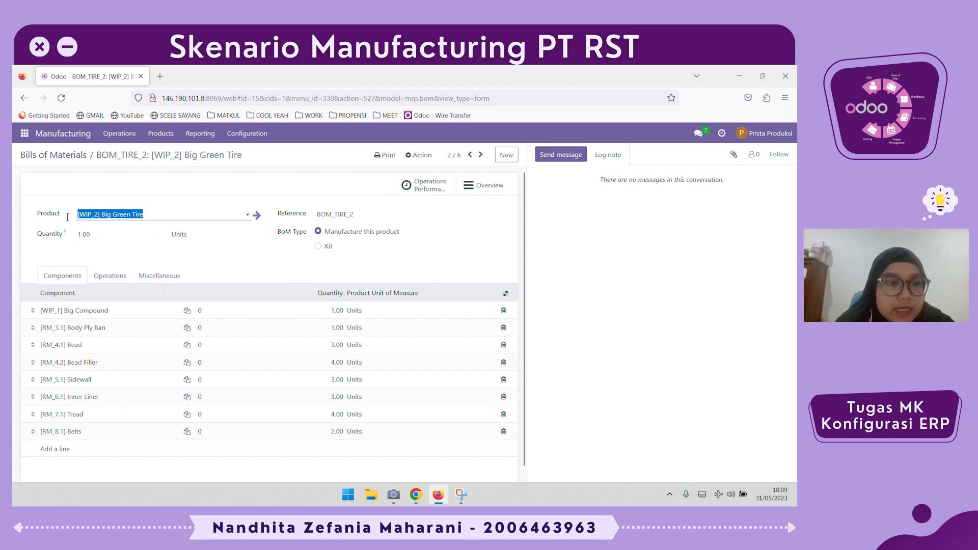
left_click(32, 277)
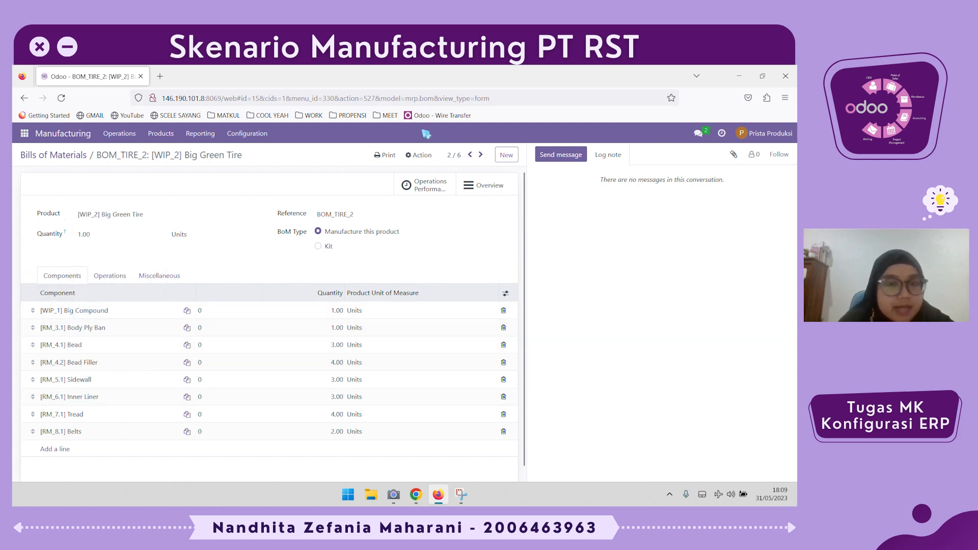
left_click(481, 156)
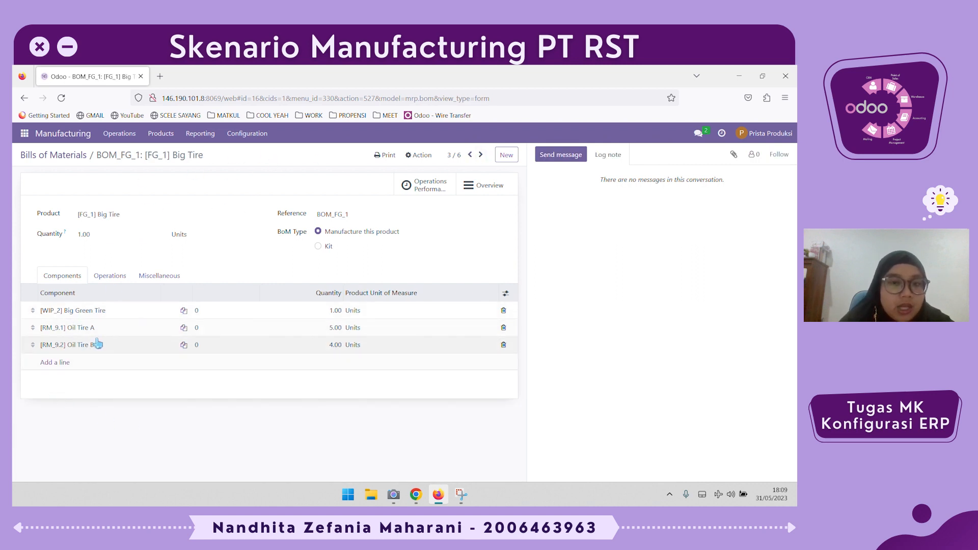
left_click(81, 155)
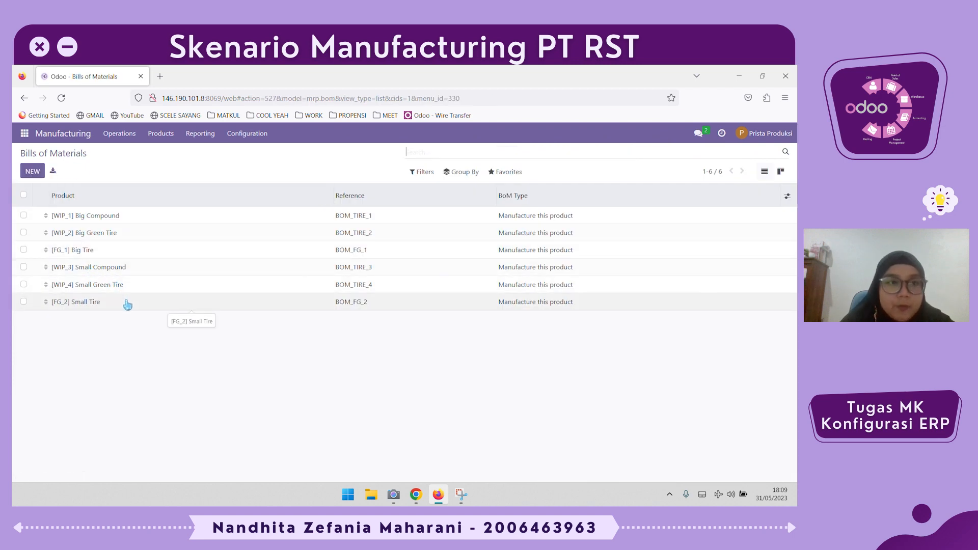
- Open the Big Compound manufacturing order WH/MO/00007 and examine its components
left_click(124, 136)
left_click(130, 155)
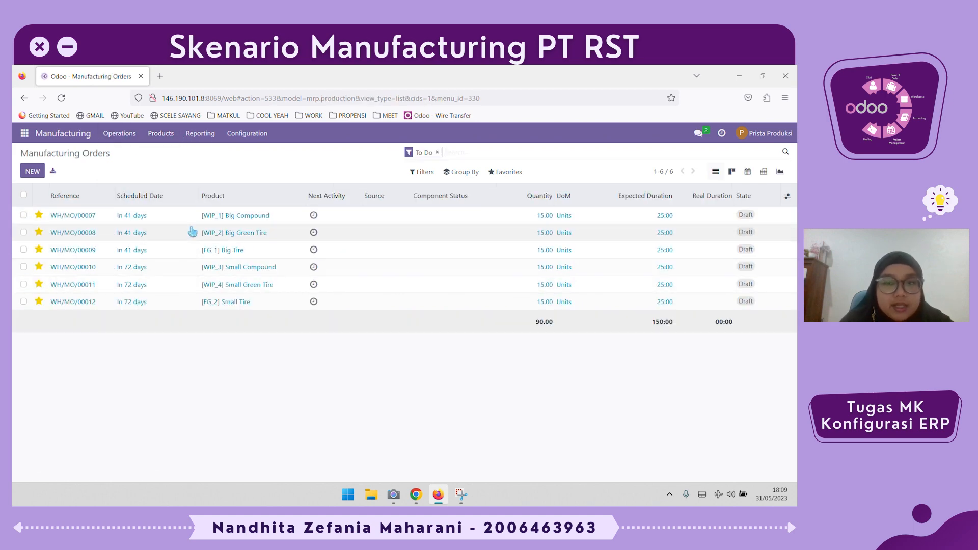
left_click(249, 217)
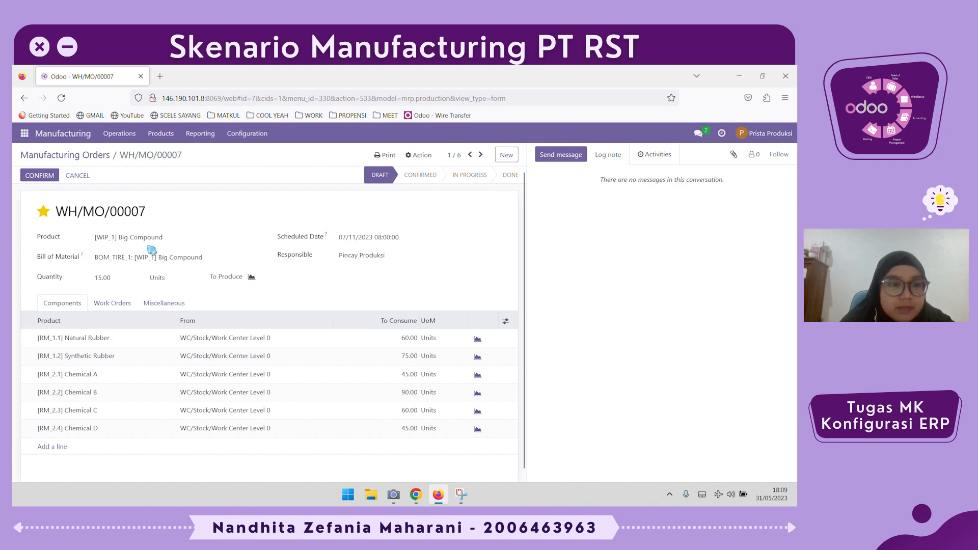
scroll(183, 276, "down", 1)
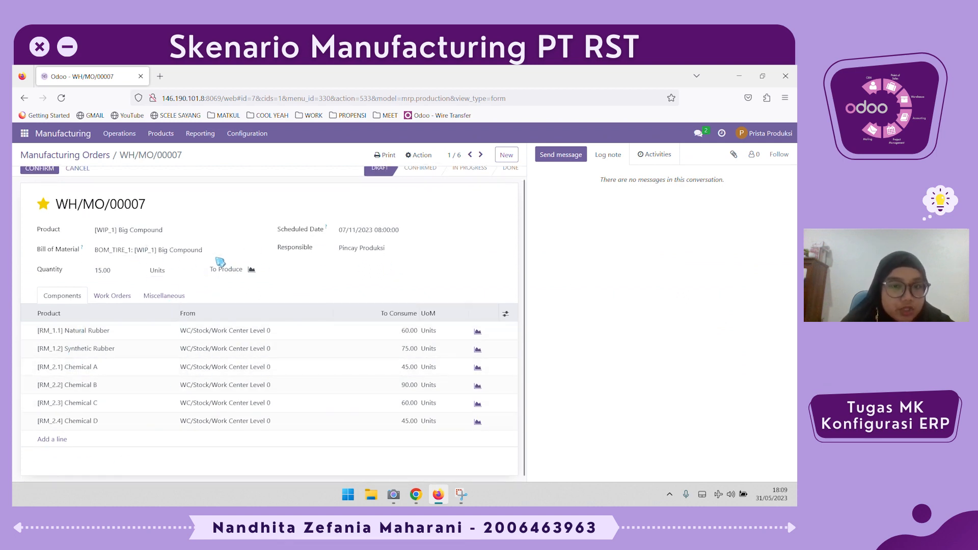
scroll(351, 211, "up", 1)
- Examine the components of manufacturing orders WH/MO/00008 and WH/MO/00009, and return to the manufacturing orders list
left_click(480, 156)
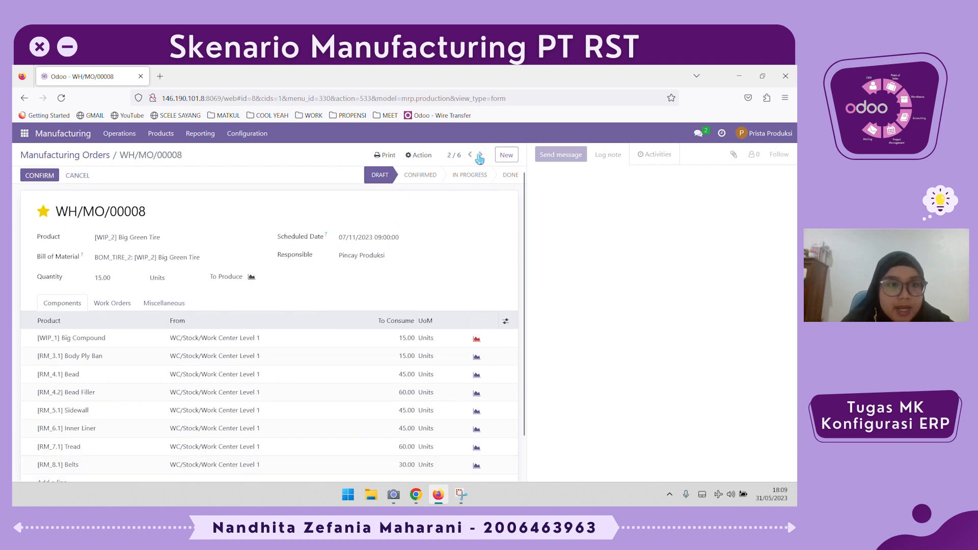
scroll(153, 357, "down", 2)
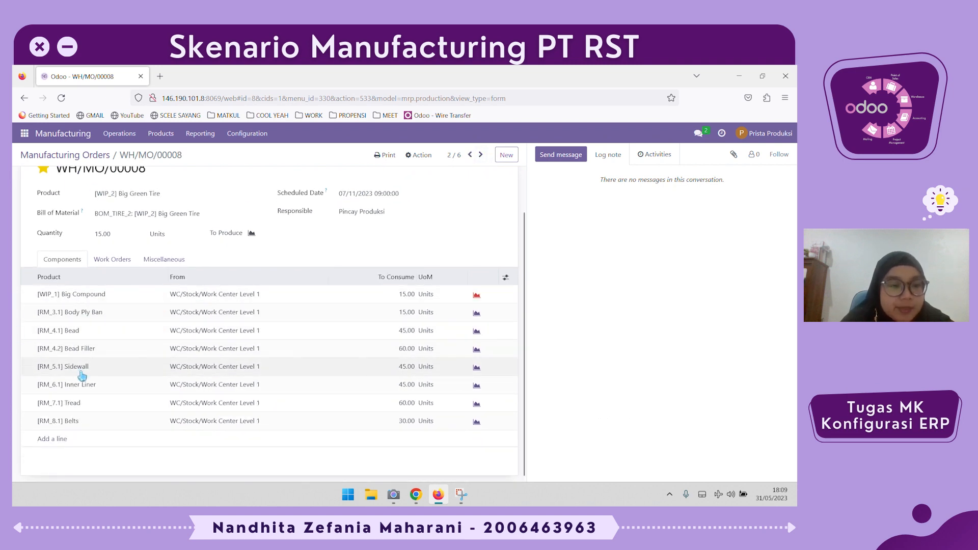
scroll(433, 187, "up", 2)
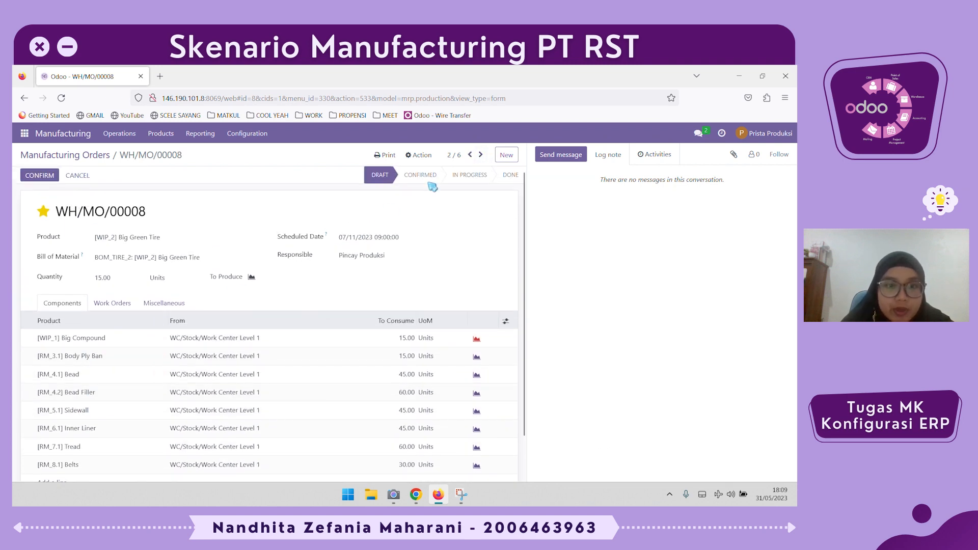
left_click(480, 155)
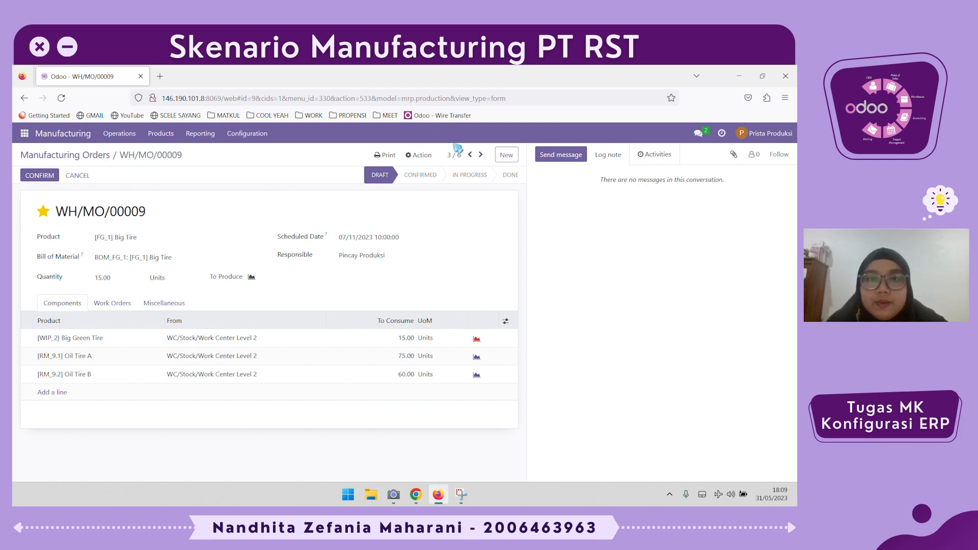
left_click(470, 155)
left_click(470, 155)
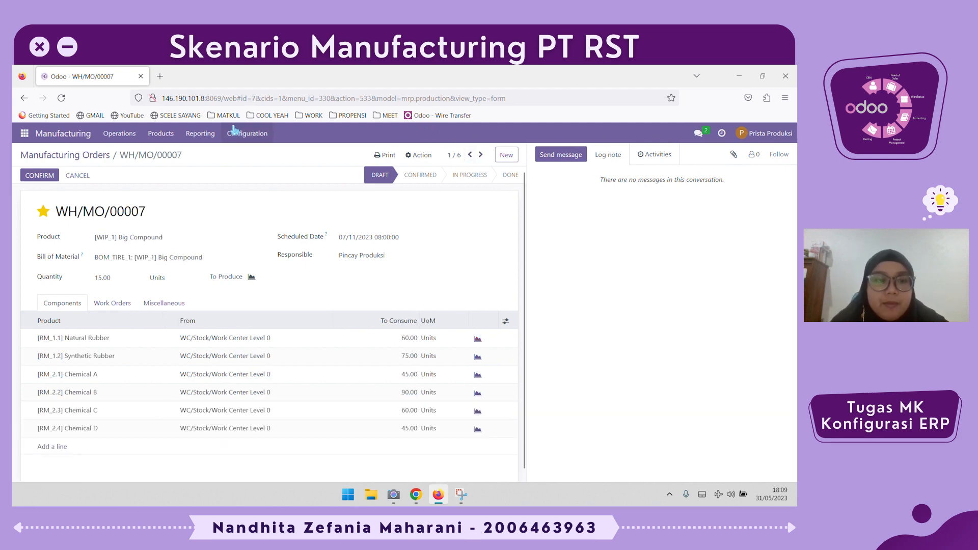
left_click(83, 154)
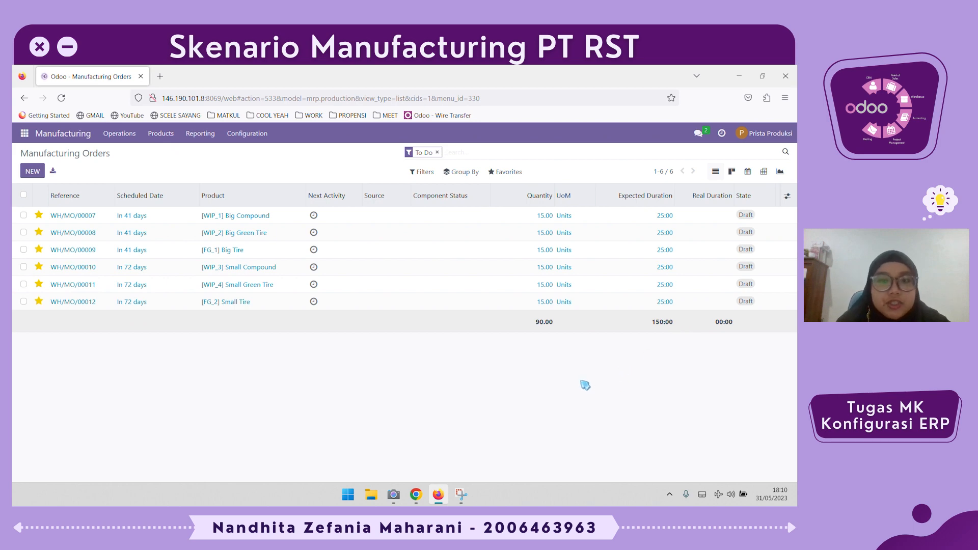
- Switch to the Chrome window, open the manufacturing products grouped by Product Category, and examine the stock on hand
key("alt+Tab")
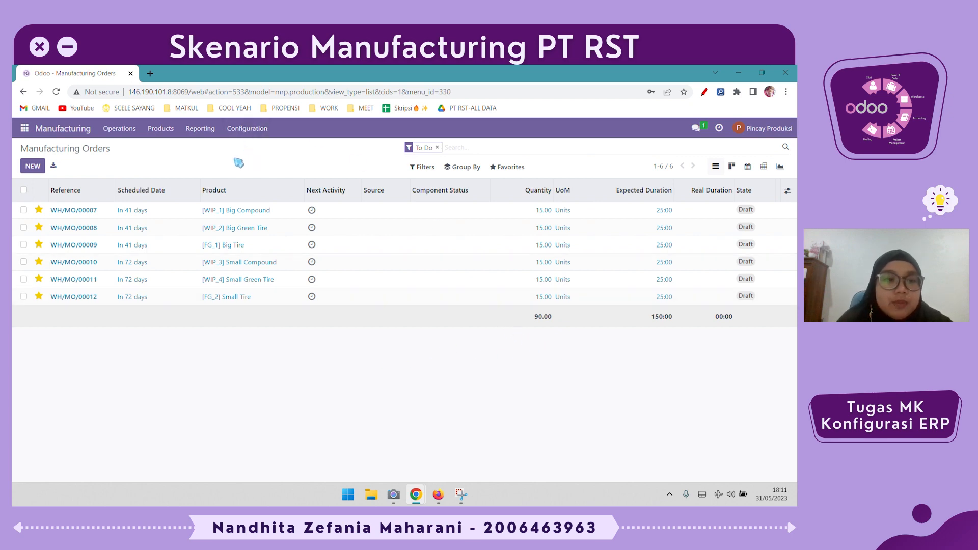
left_click(161, 129)
left_click(164, 151)
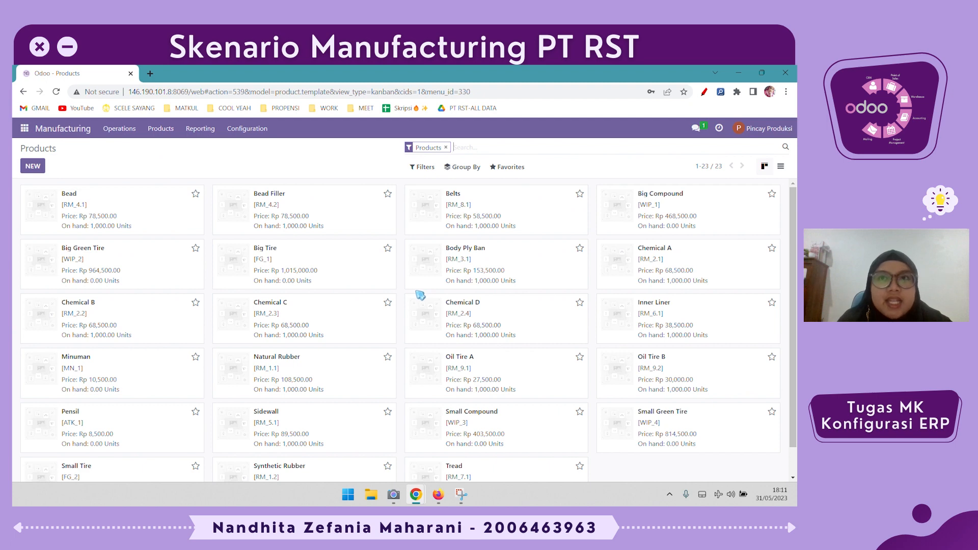
left_click(467, 168)
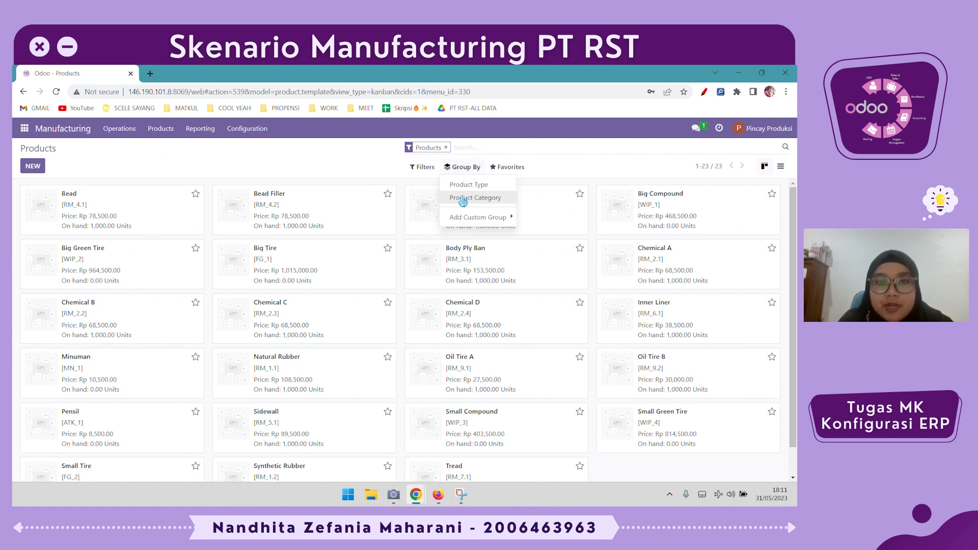
left_click(462, 200)
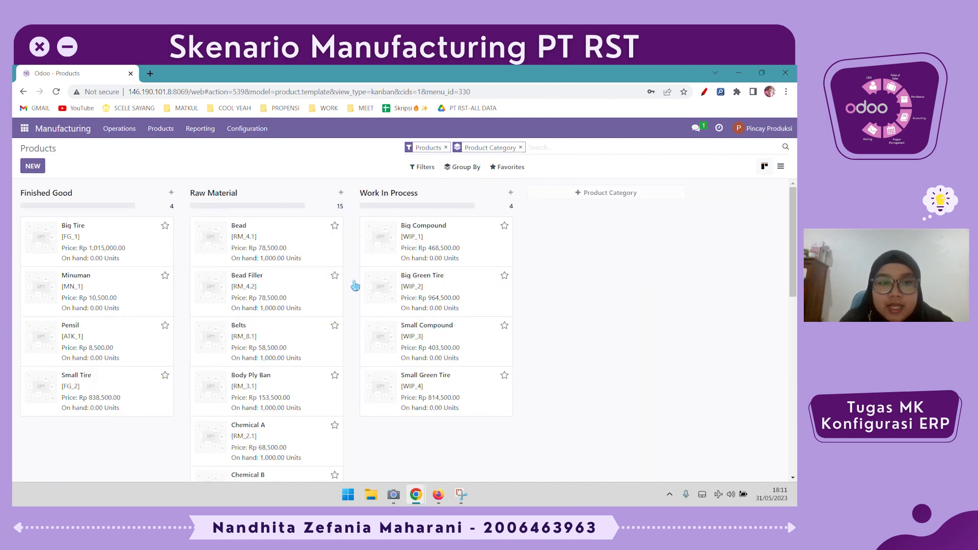
scroll(311, 326, "down", 8)
scroll(311, 326, "up", 8)
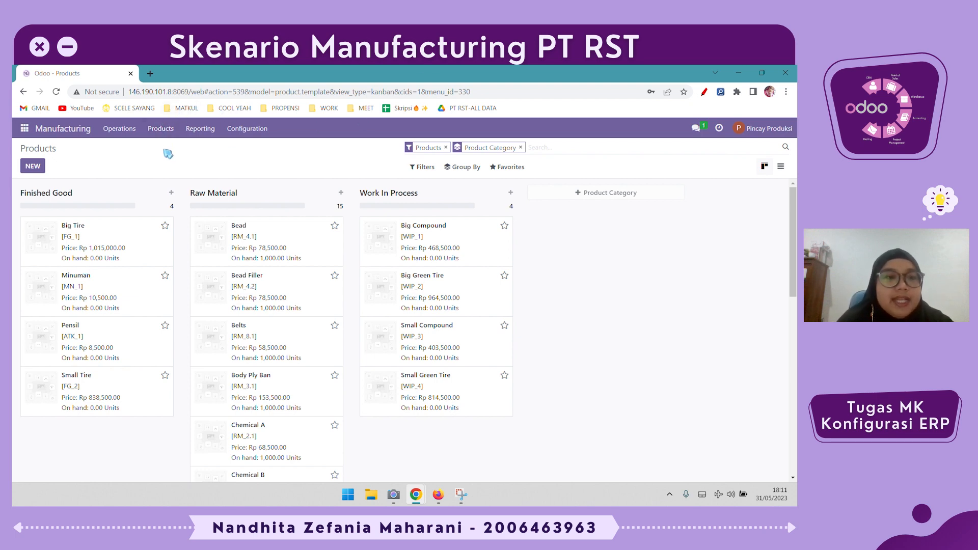
- Open the manufacturing orders, review WH/MO/00007 through WH/MO/00009, and return to WH/MO/00007
left_click(113, 128)
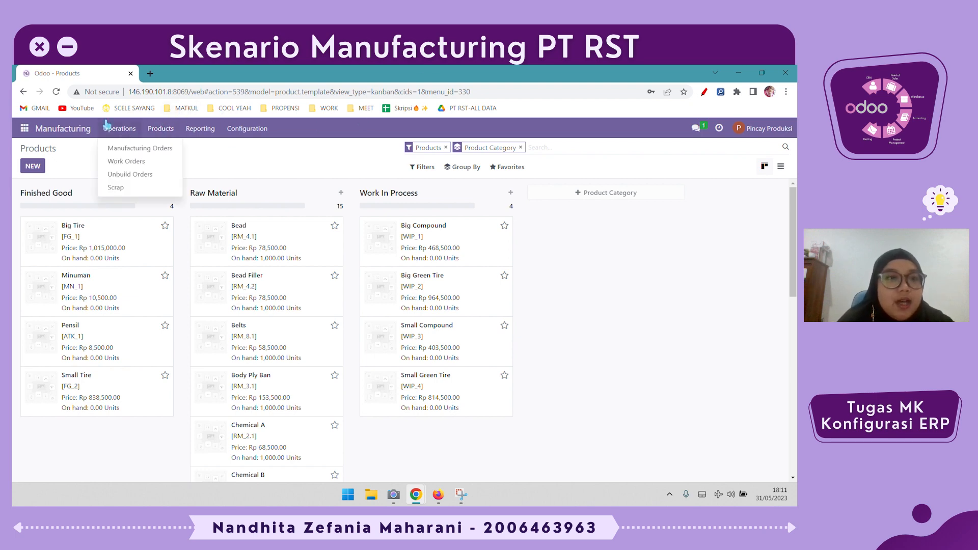
left_click(135, 152)
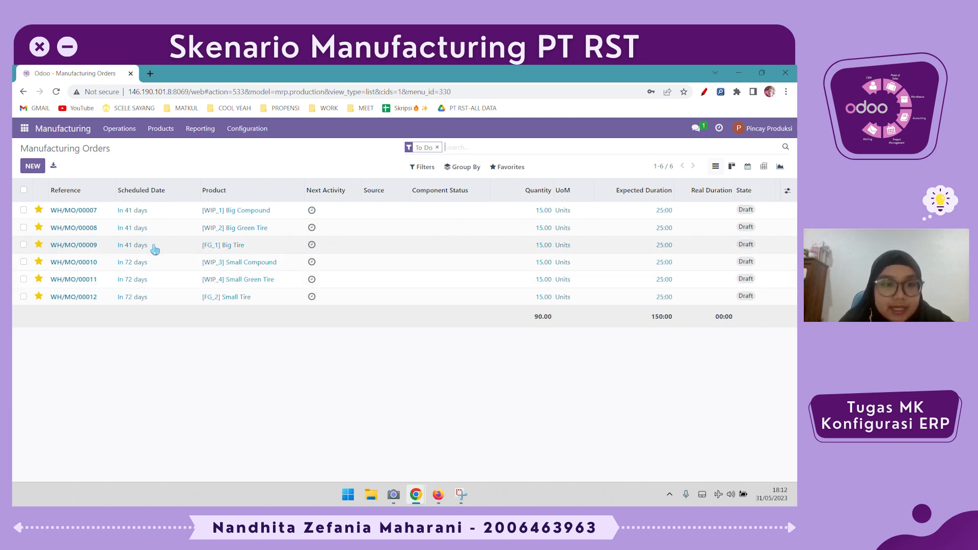
left_click(162, 215)
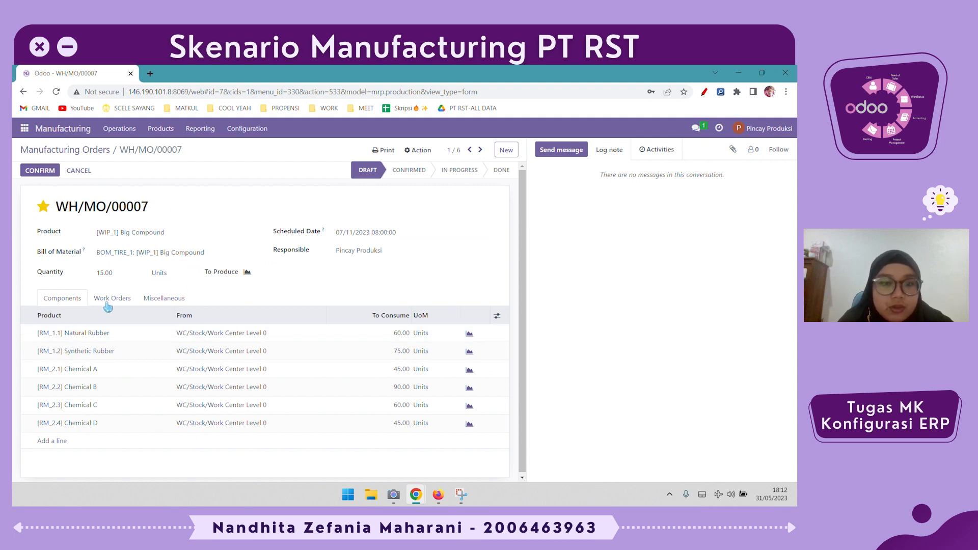
left_click(480, 150)
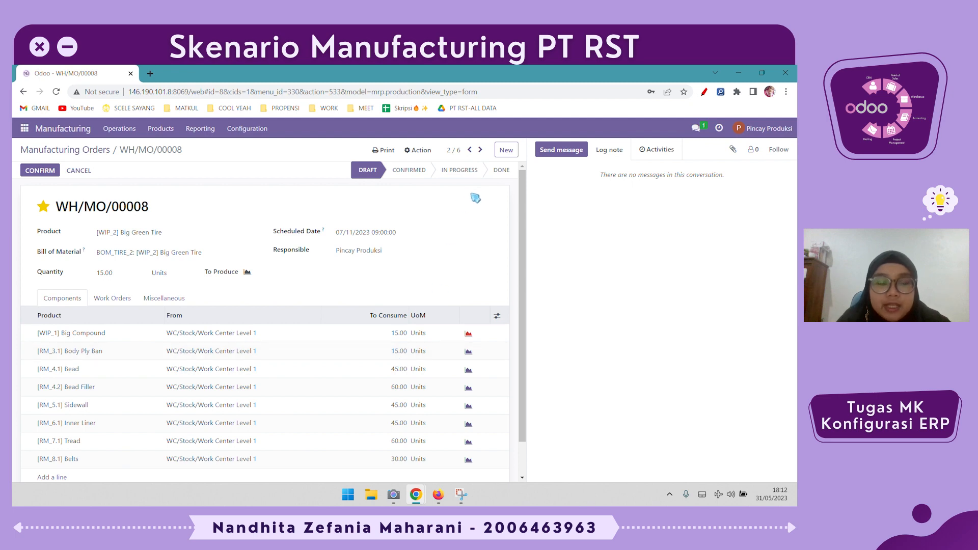
left_click(480, 150)
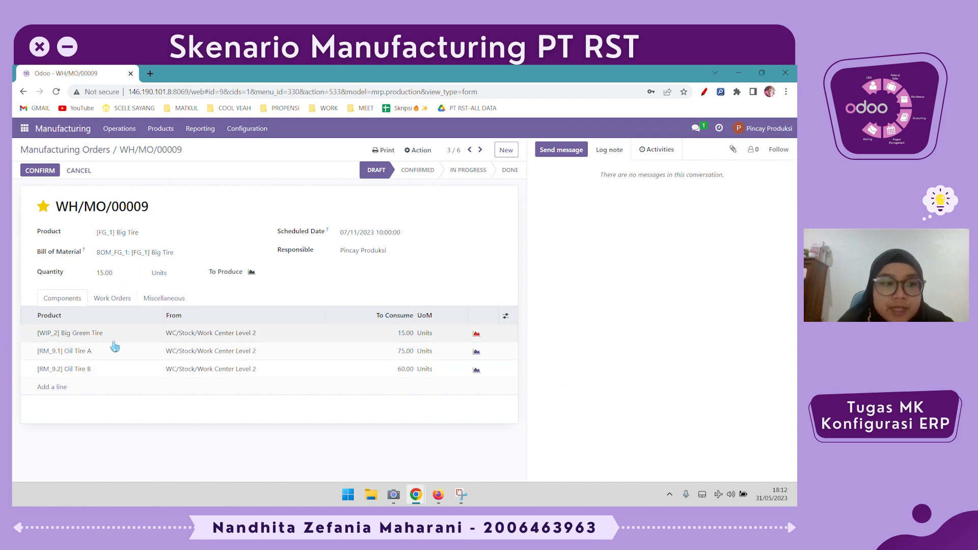
right_click(506, 191)
left_click(455, 235)
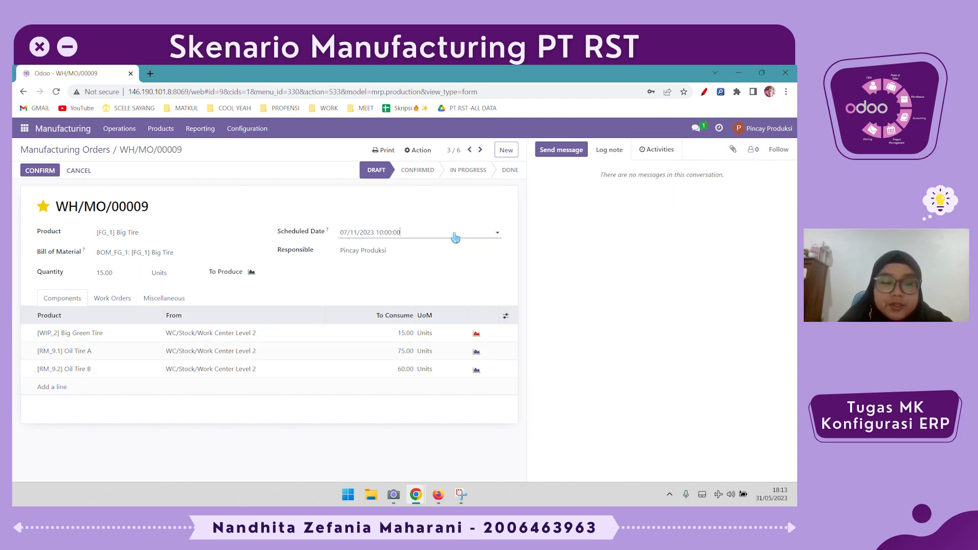
left_click(470, 150)
left_click(470, 150)
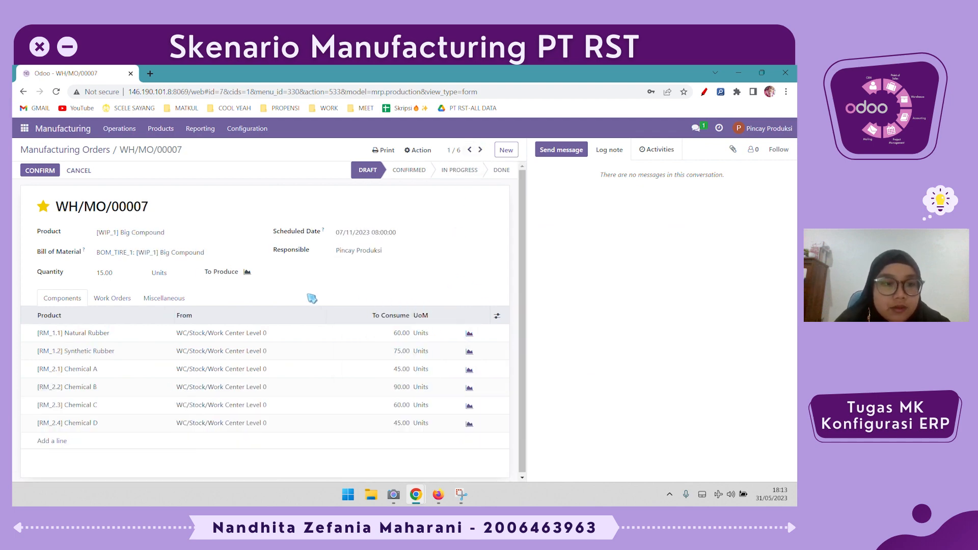
- Examine the stock locations, work orders and components of manufacturing order WH/MO/00007
left_click(157, 299)
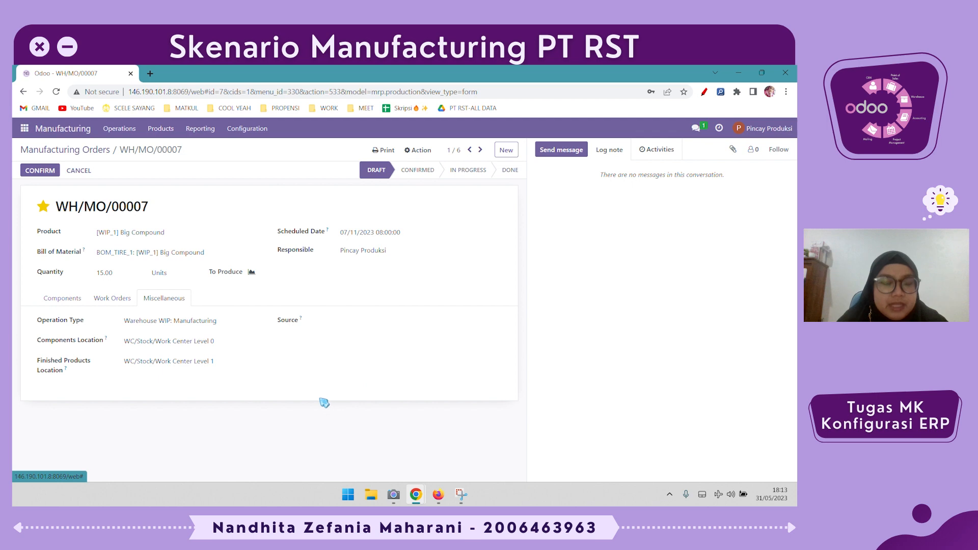
left_click(120, 301)
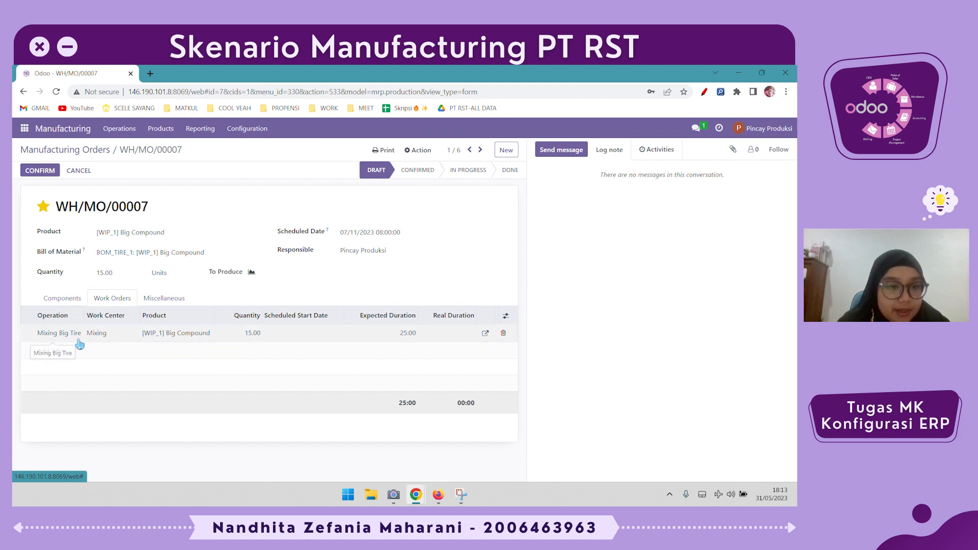
left_click(58, 300)
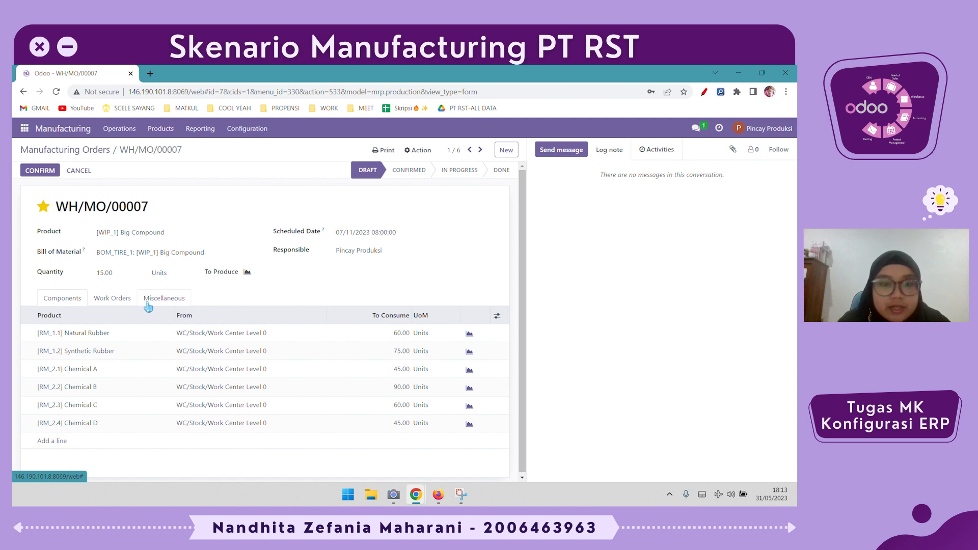
left_click(117, 301)
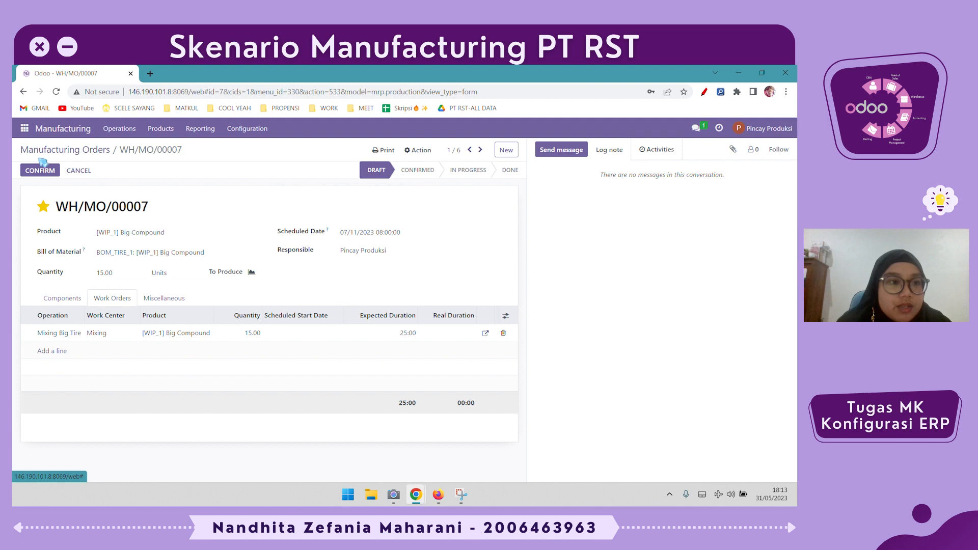
- Confirm manufacturing order WH/MO/00007, start and finish its Mixing Big Tire work order, and mark the order as done
left_click(45, 175)
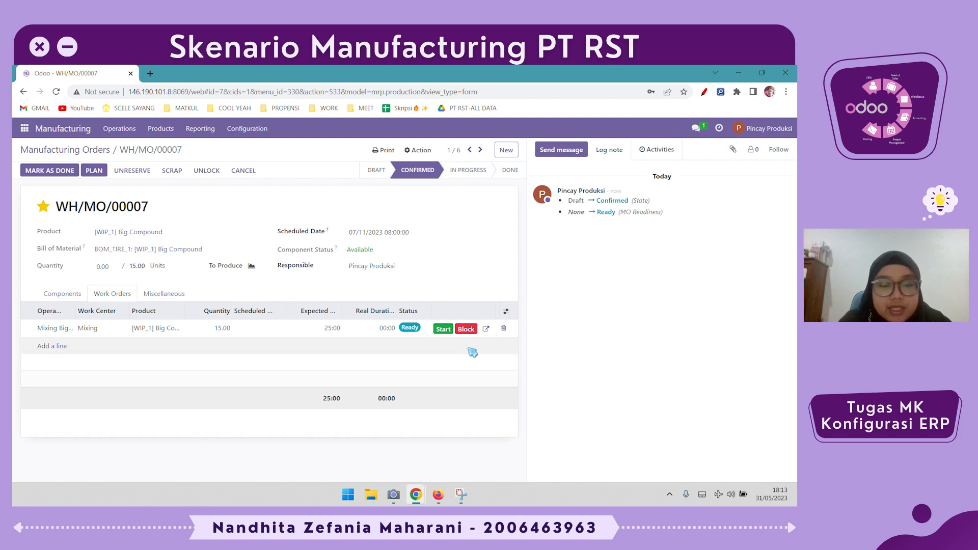
left_click(443, 330)
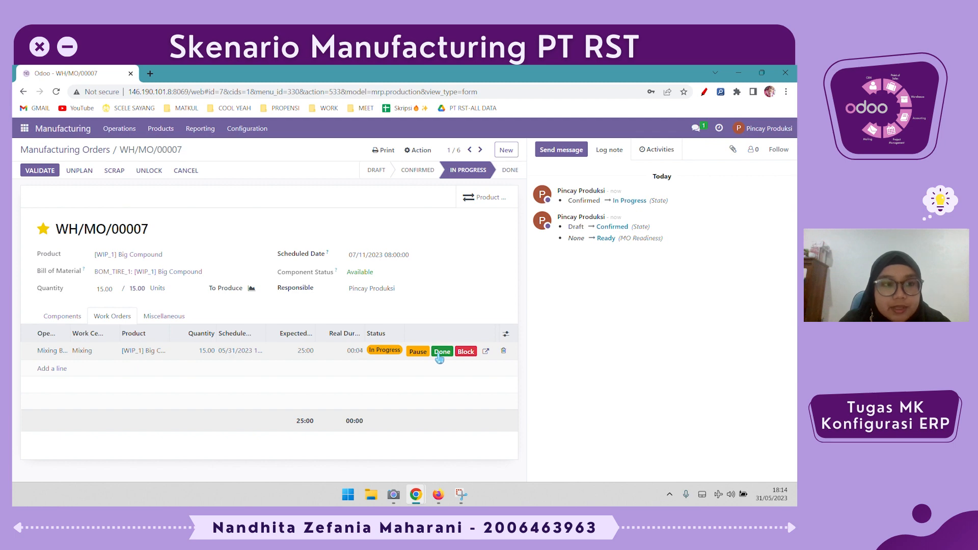
left_click(439, 355)
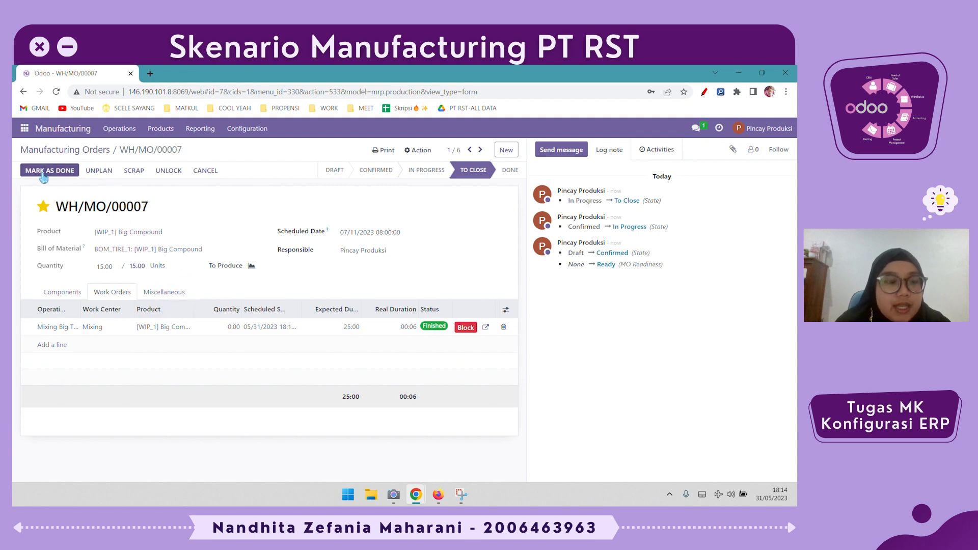
left_click(43, 173)
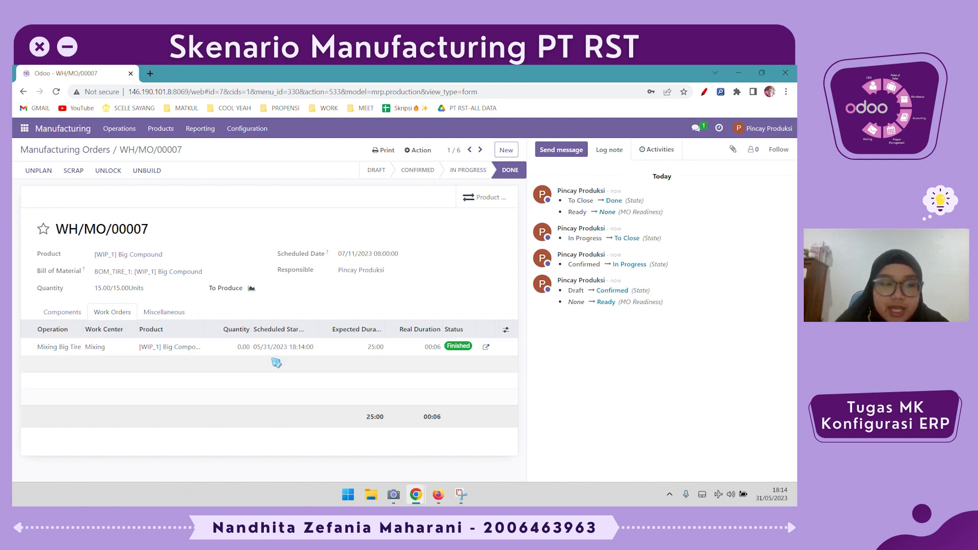
left_click_drag(94, 289, 169, 295)
left_click(157, 296)
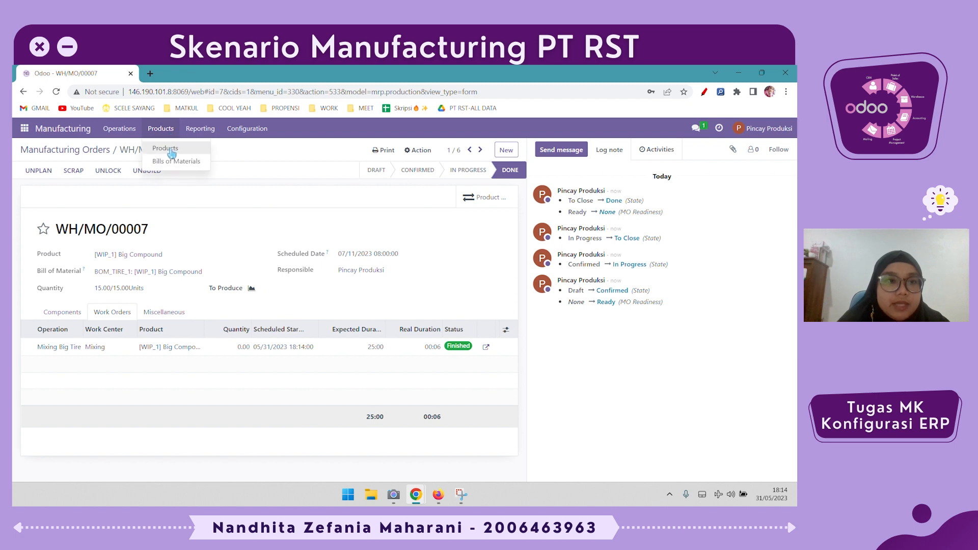
- Open the products list grouped by Product Category to check the stock after the Big Compound production
left_click(172, 153)
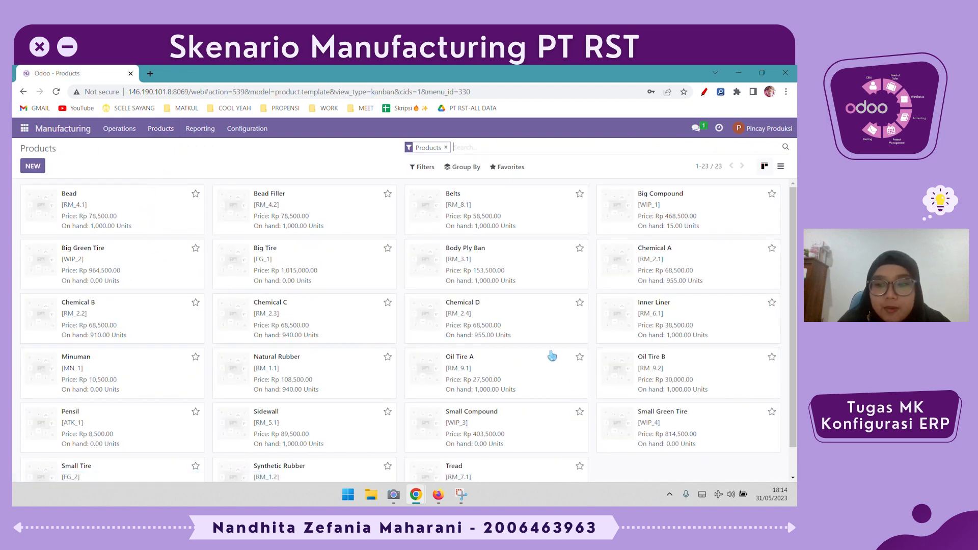
left_click(470, 169)
left_click(479, 198)
left_click(479, 216)
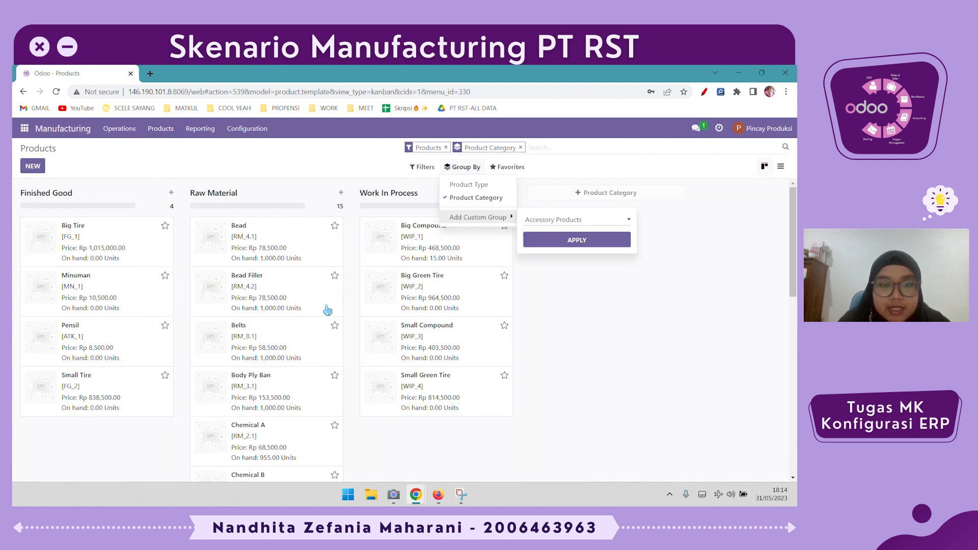
left_click(618, 375)
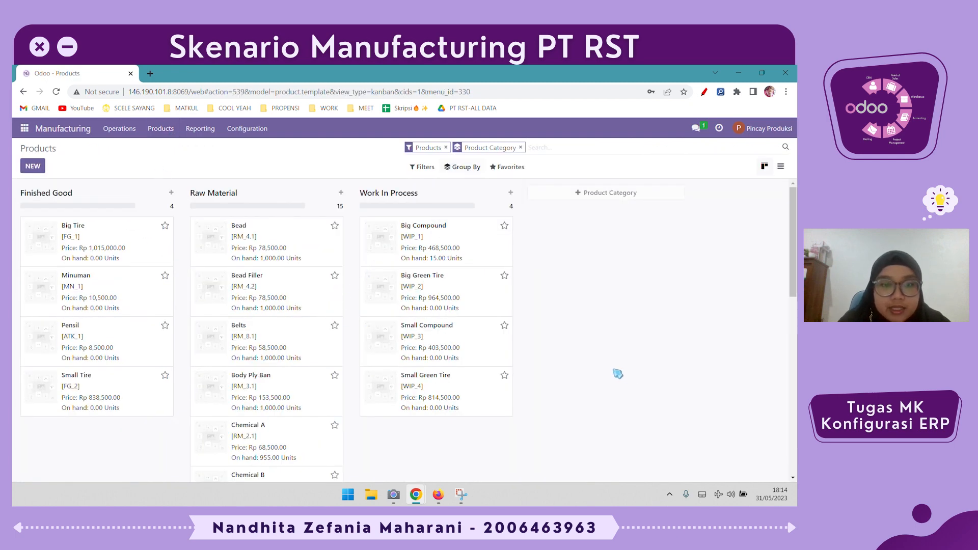
- Open the Big Compound product, examine its stock moves history, and return to the product form
left_click(467, 241)
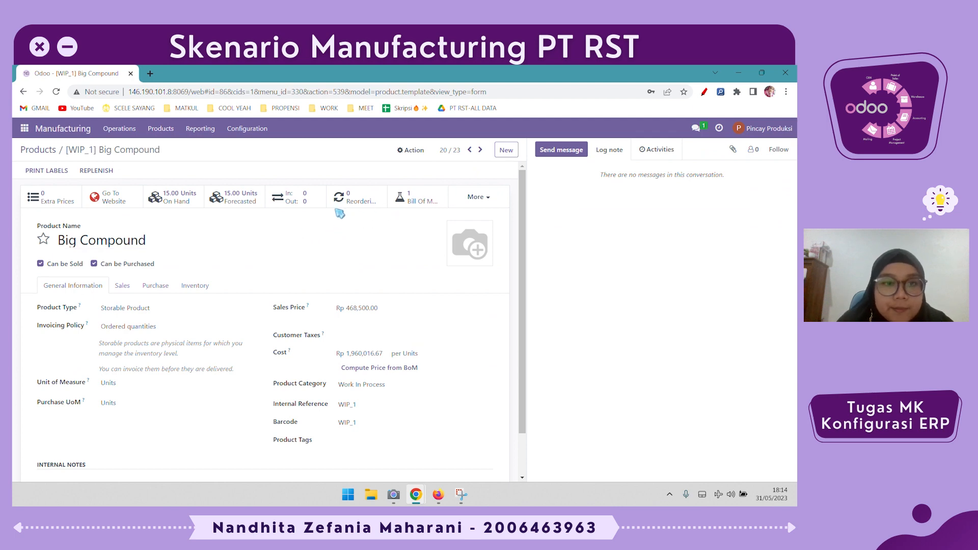
left_click(301, 203)
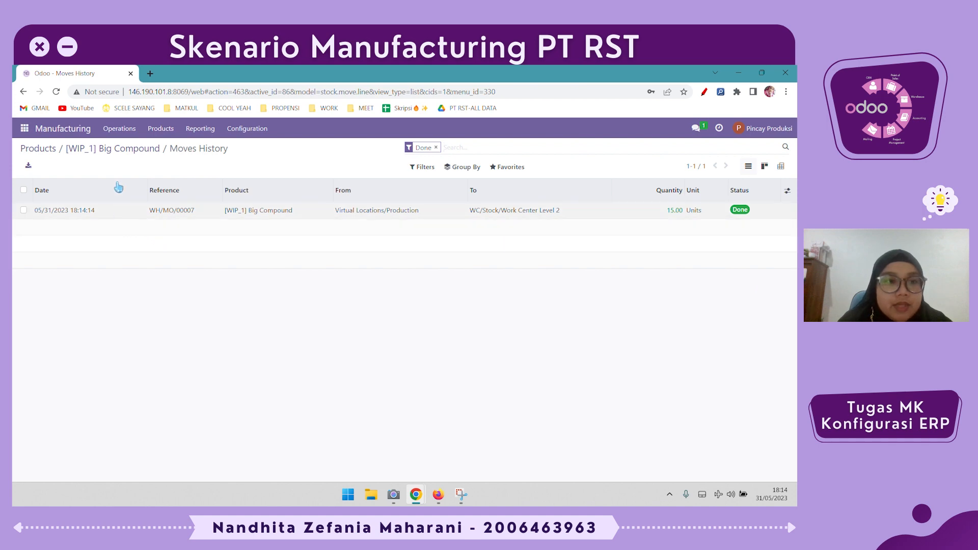
left_click(124, 149)
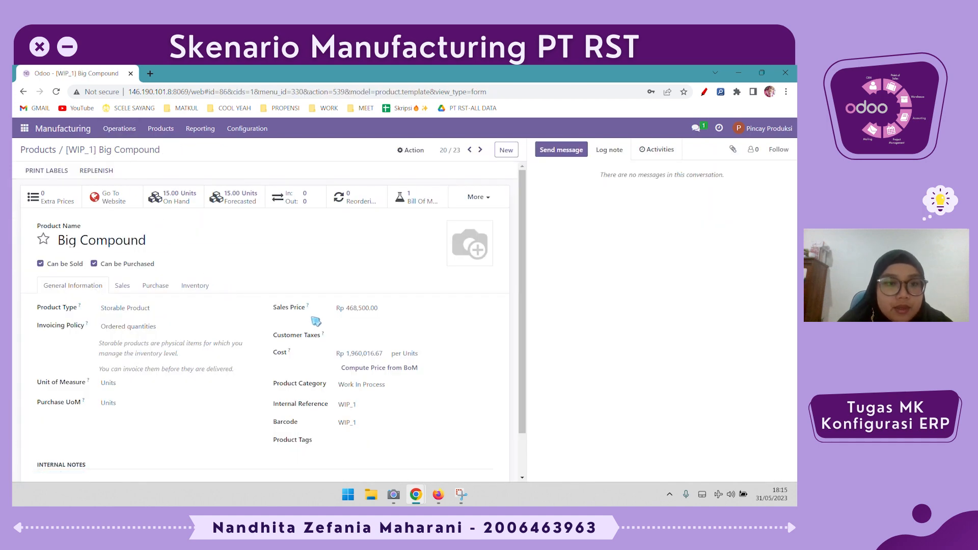
- In Big Compound's inventory settings, replace the RWBGT -> WCL2 route with RWBC -> WCL1, keeping Manufacture selected
scroll(313, 320, "down", 1)
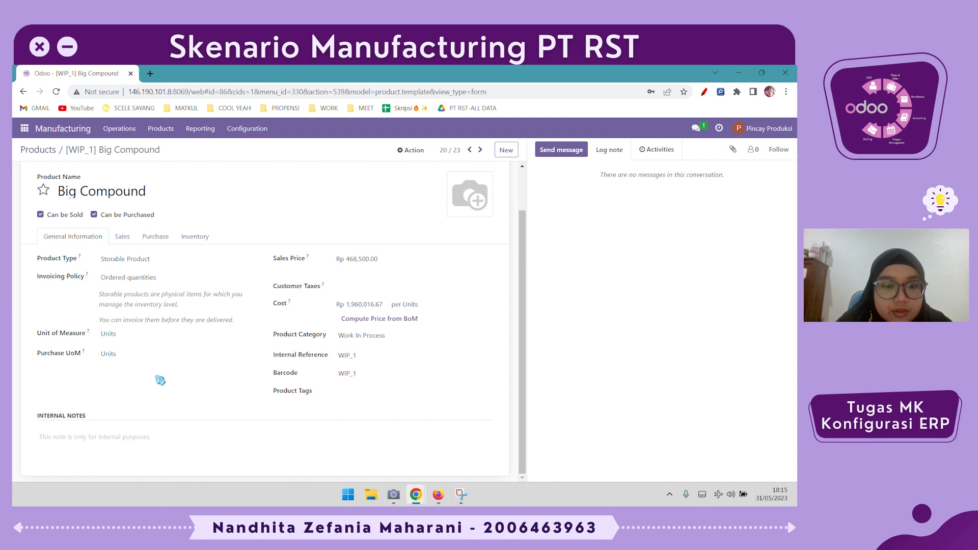
scroll(158, 369, "up", 1)
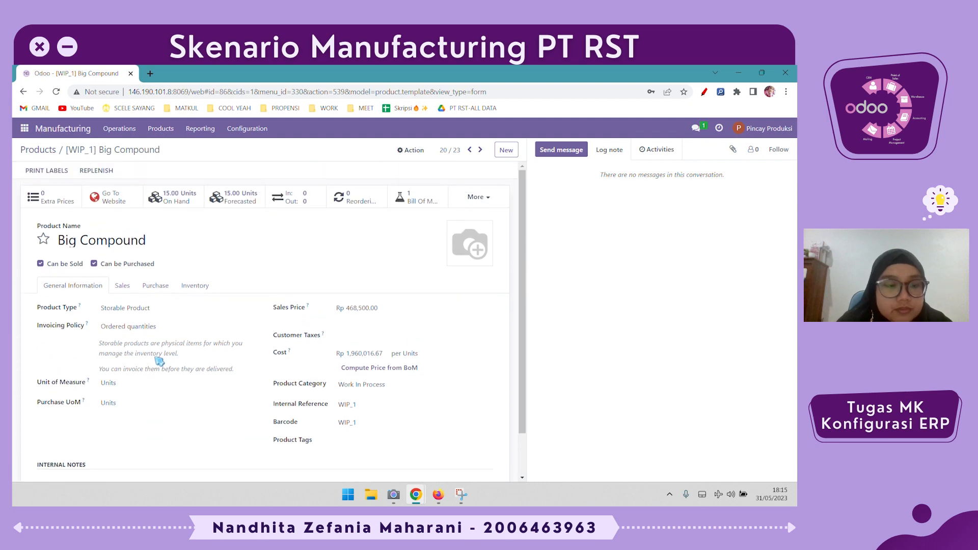
left_click(184, 287)
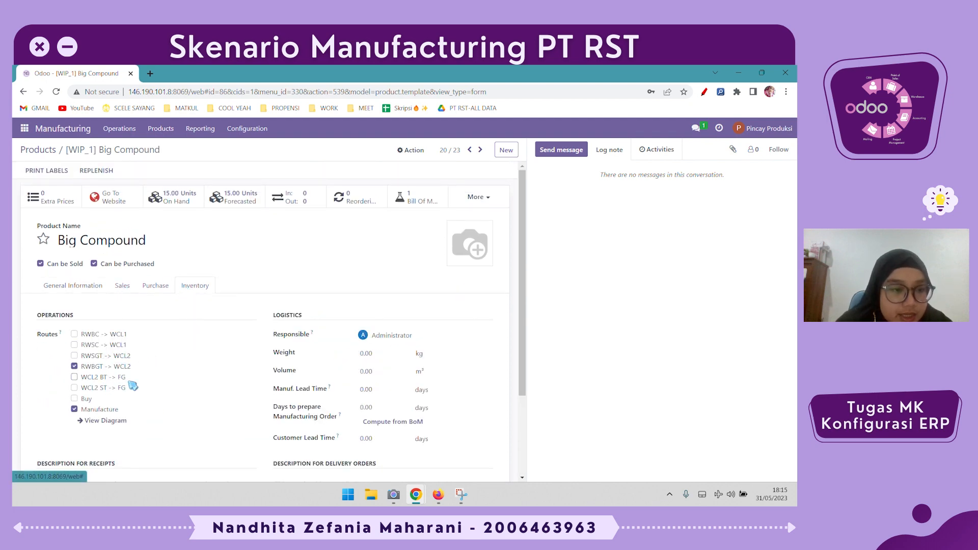
left_click(74, 367)
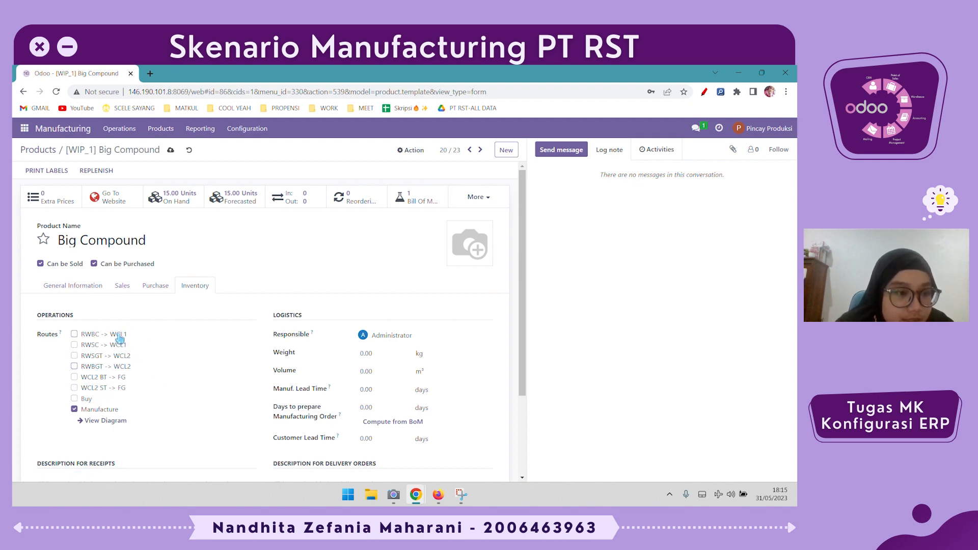
left_click(96, 337)
- Open the routes diagram for Big Compound, examine its stock flow between locations, and return to the products list
left_click(106, 421)
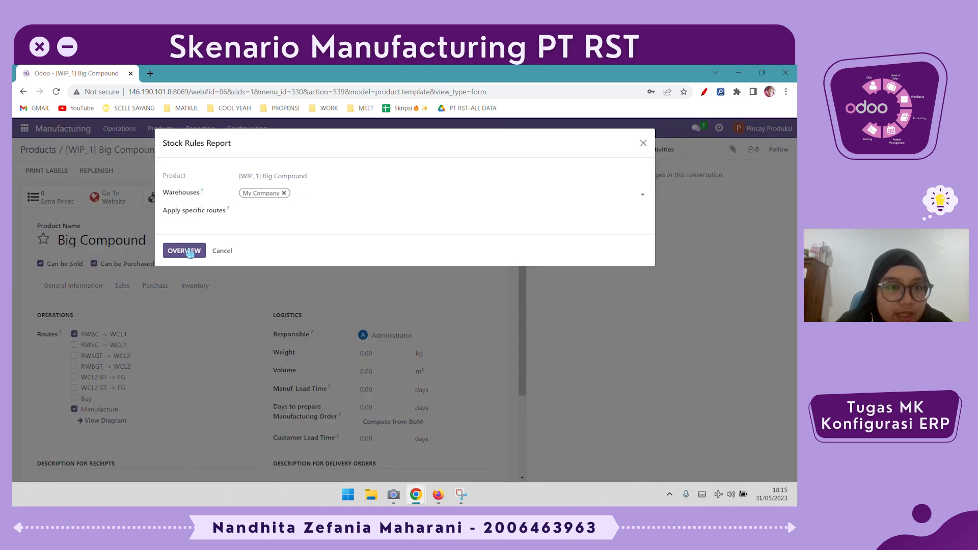
left_click(190, 251)
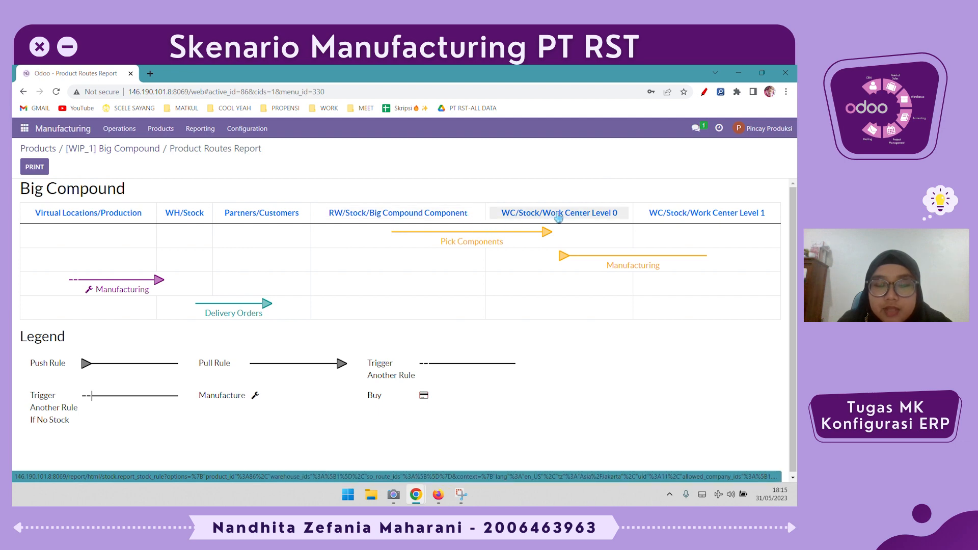
mouse_move(693, 258)
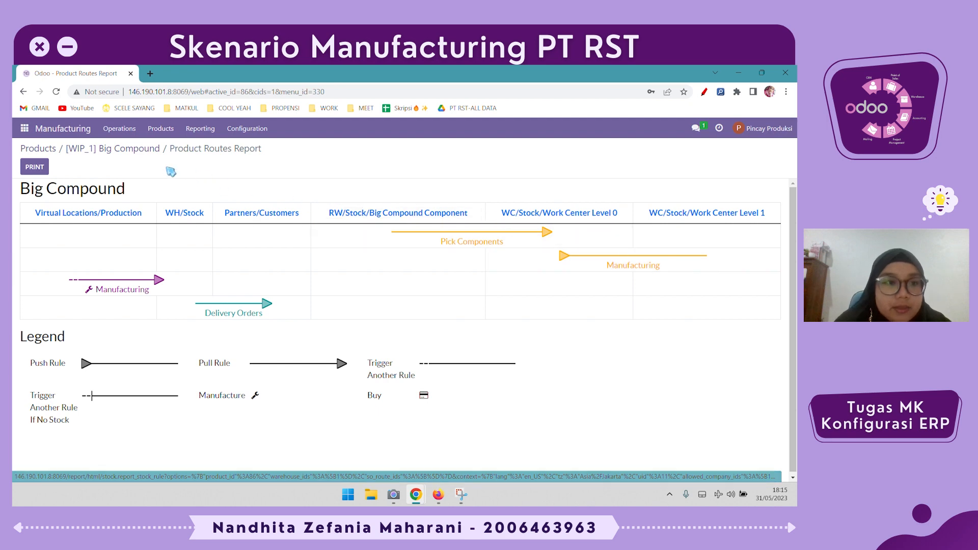
left_click(37, 151)
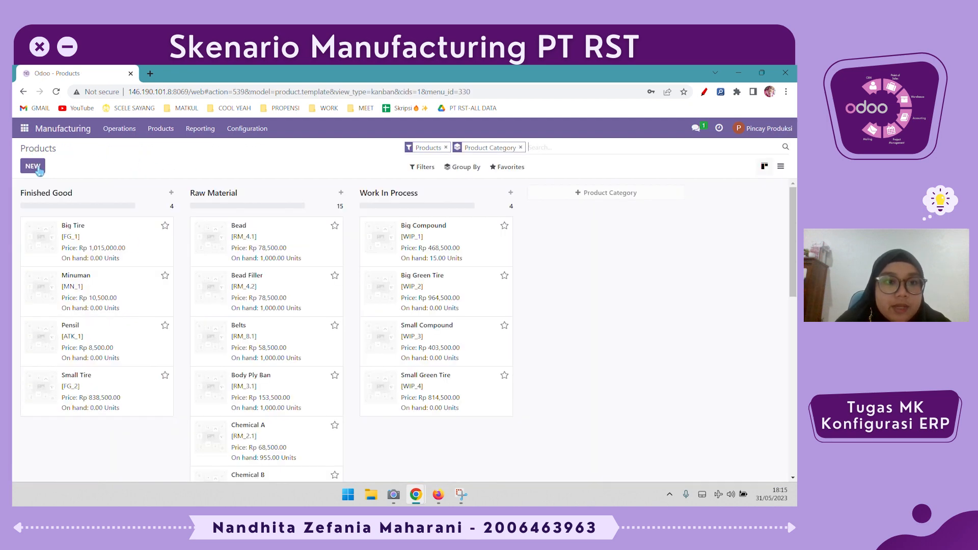
- Open the Big Green Tire manufacturing order WH/MO/00008 and examine its components, work orders and miscellaneous locations
left_click(111, 133)
left_click(117, 148)
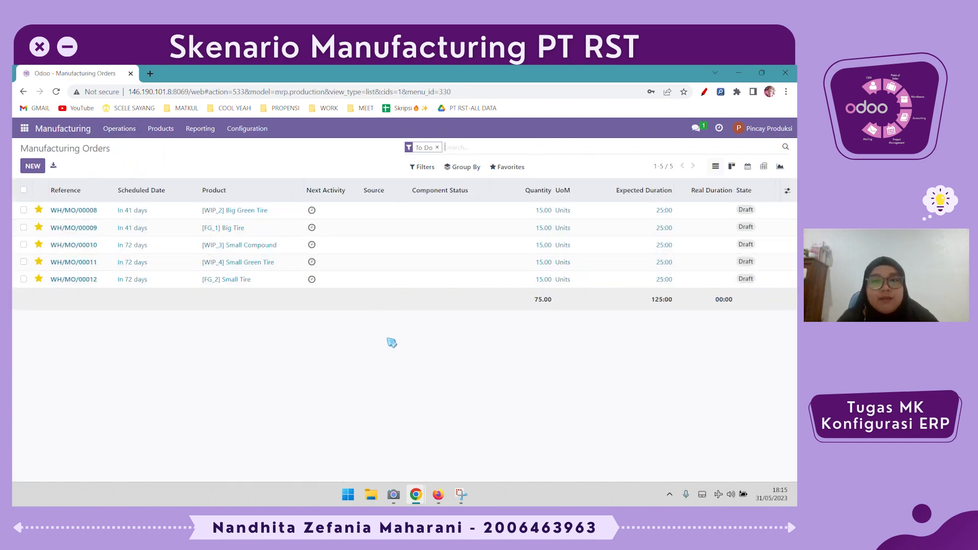
left_click(351, 219)
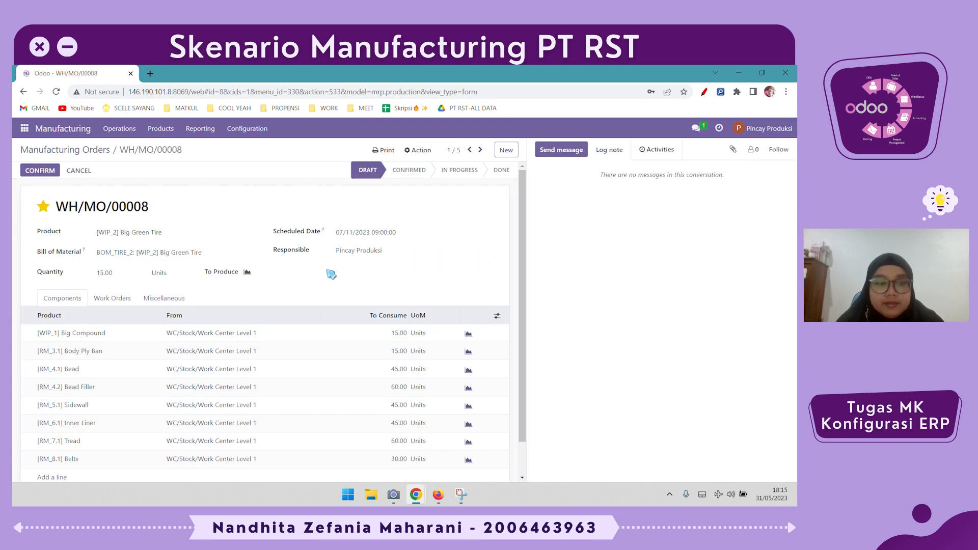
scroll(300, 356, "down", 1)
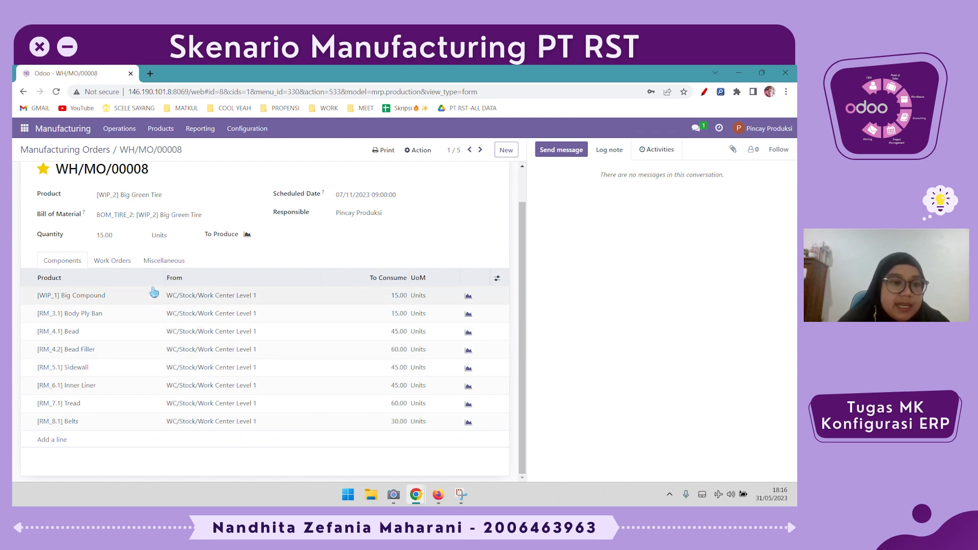
left_click(125, 264)
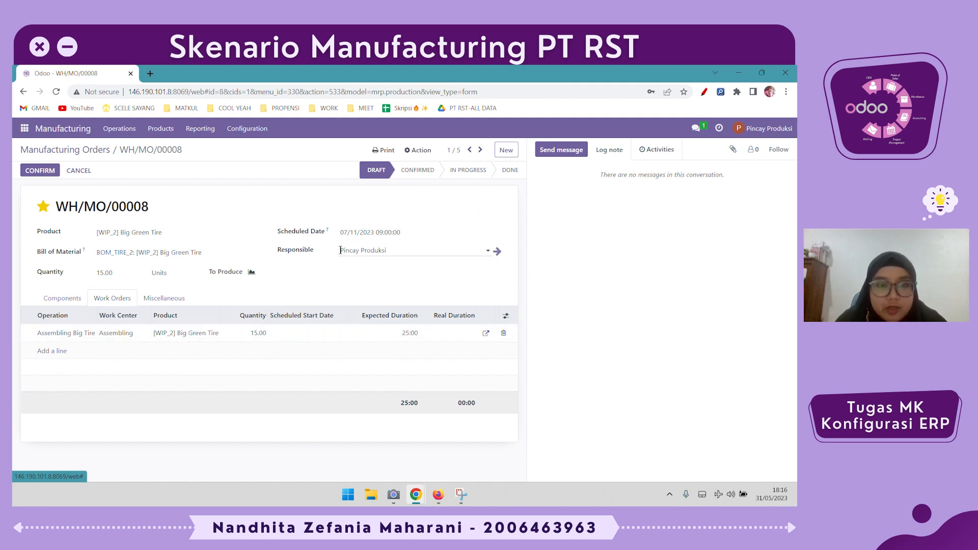
left_click(168, 298)
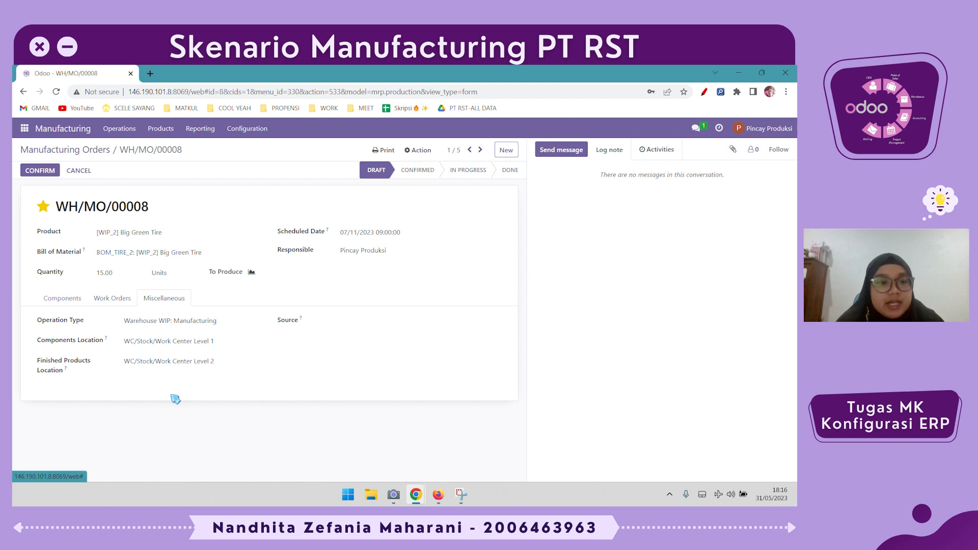
left_click(80, 299)
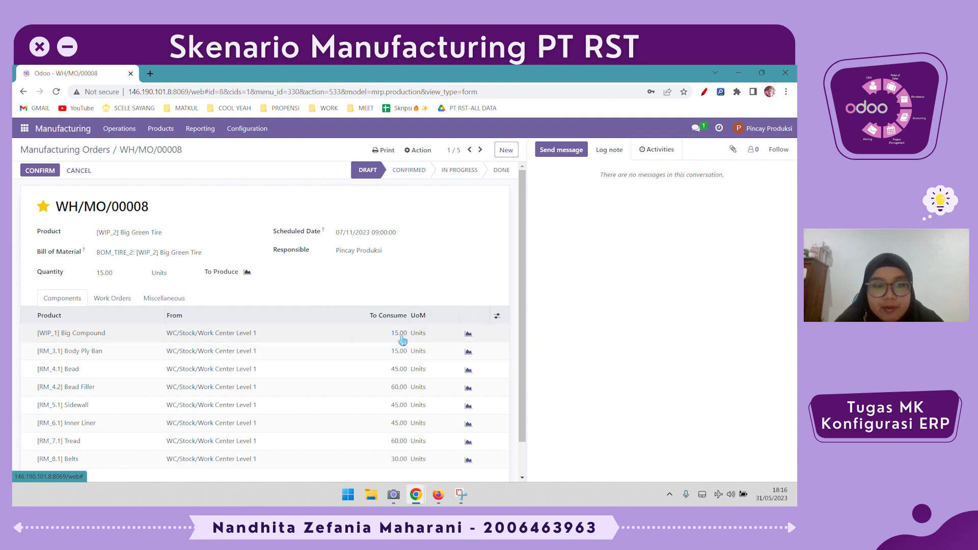
left_click(182, 302)
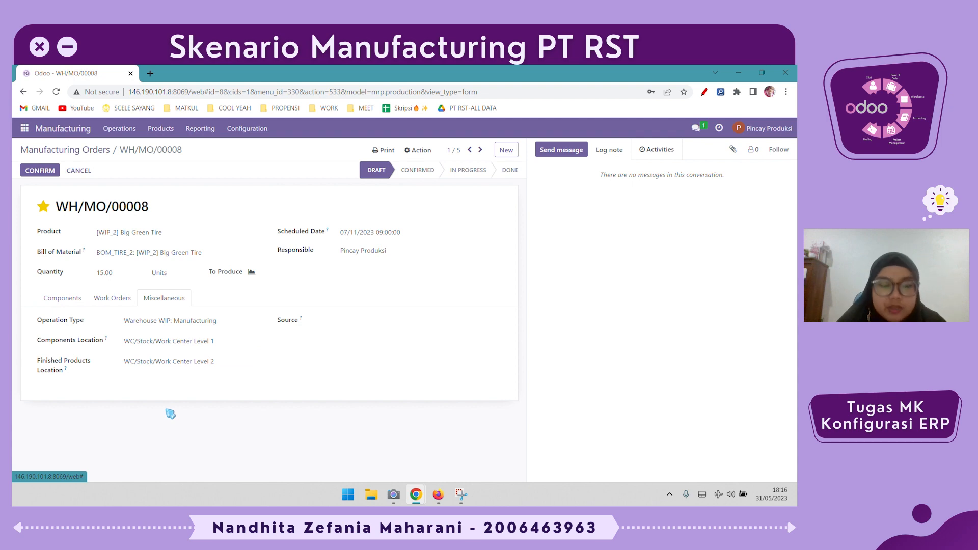
left_click(114, 303)
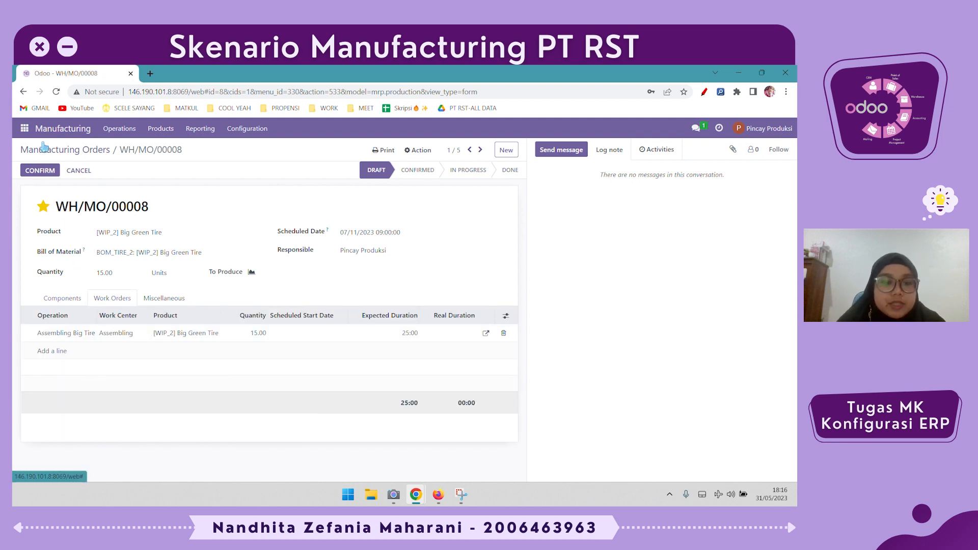
- Confirm the Big Green Tire manufacturing order, start and finish its Assembling work order, and mark the order as done
left_click(44, 171)
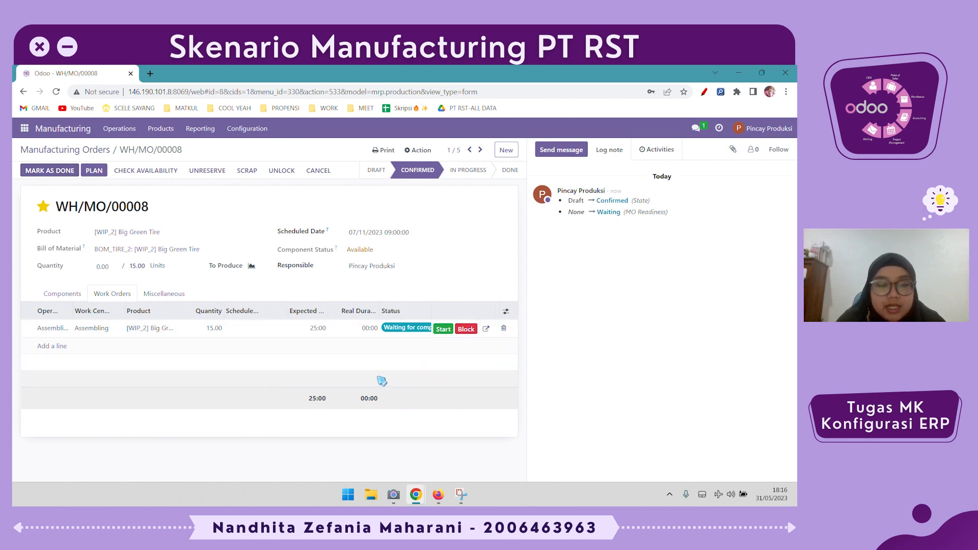
left_click(444, 330)
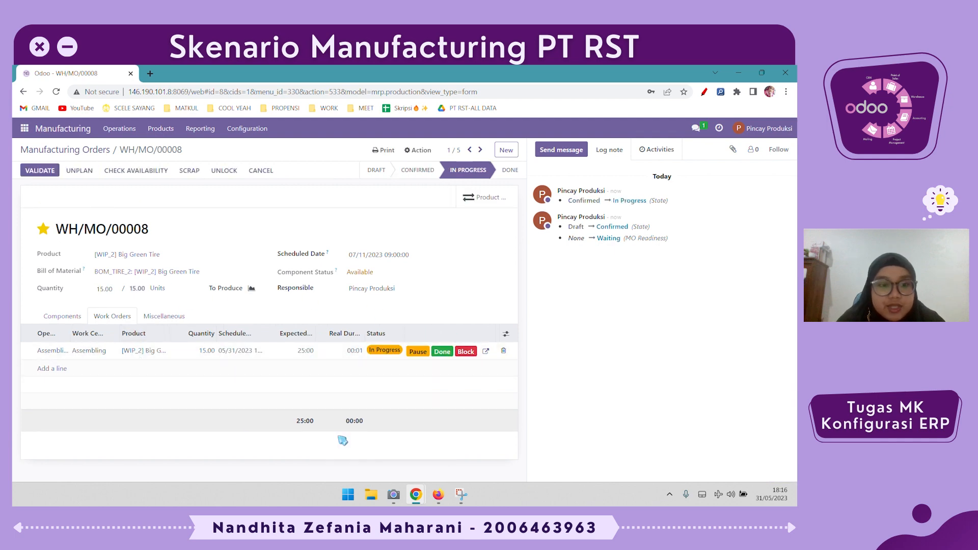
left_click(438, 353)
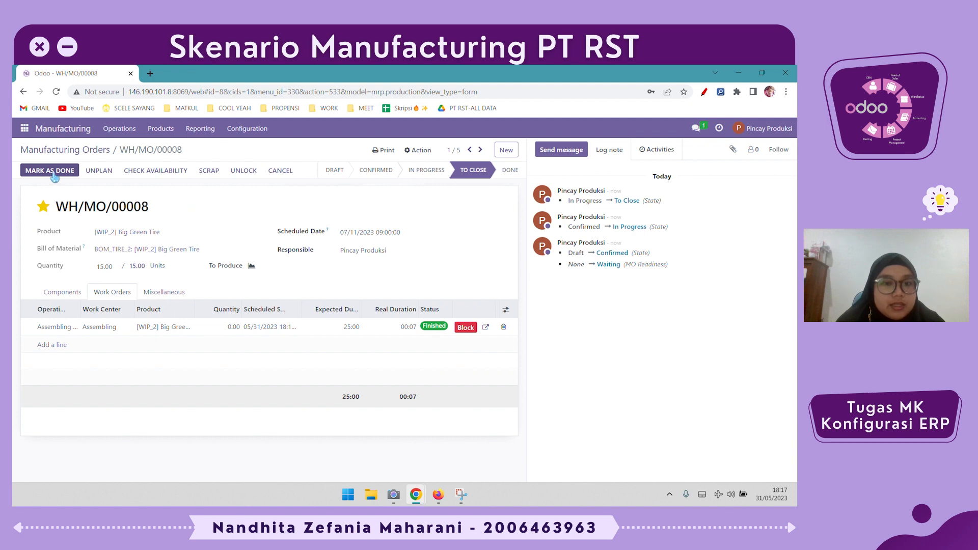
left_click(53, 173)
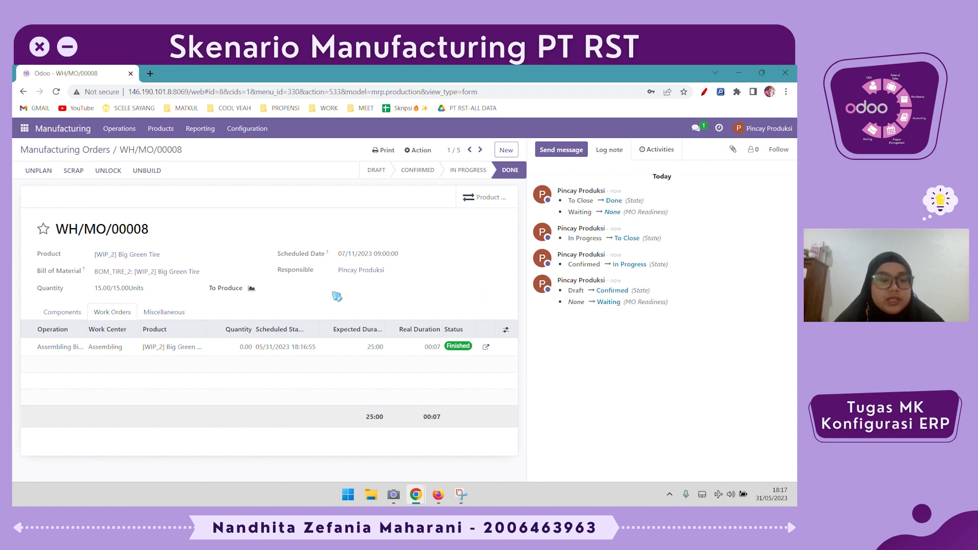
left_click_drag(94, 288, 185, 287)
left_click(185, 288)
- Open the Big Green Tire product from the products list, examine its stock moves history, and return to the product form
left_click(172, 134)
left_click(159, 151)
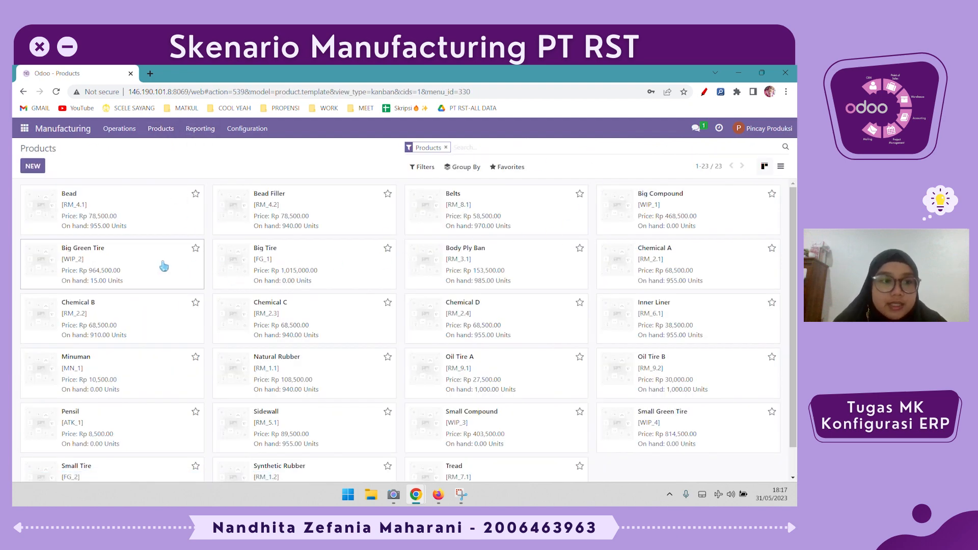
left_click(166, 265)
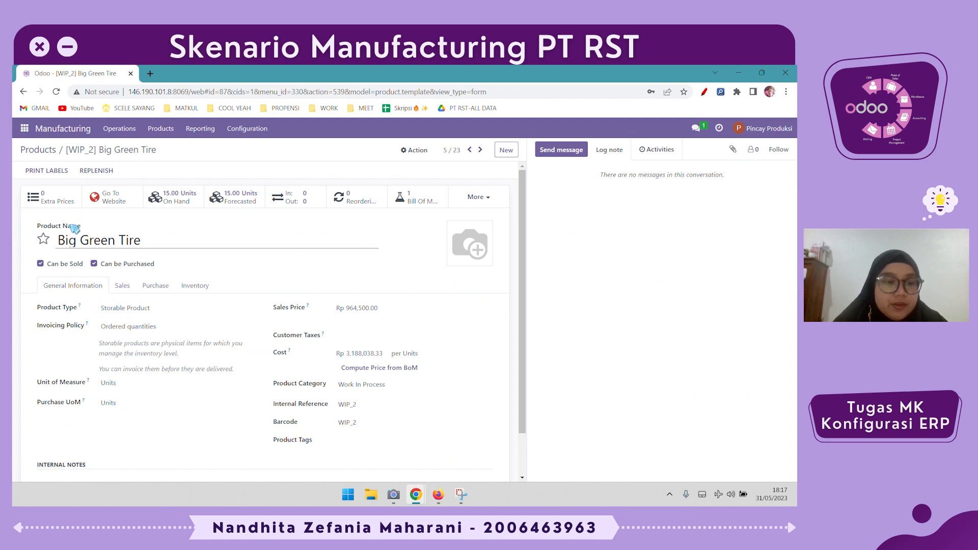
left_click(282, 198)
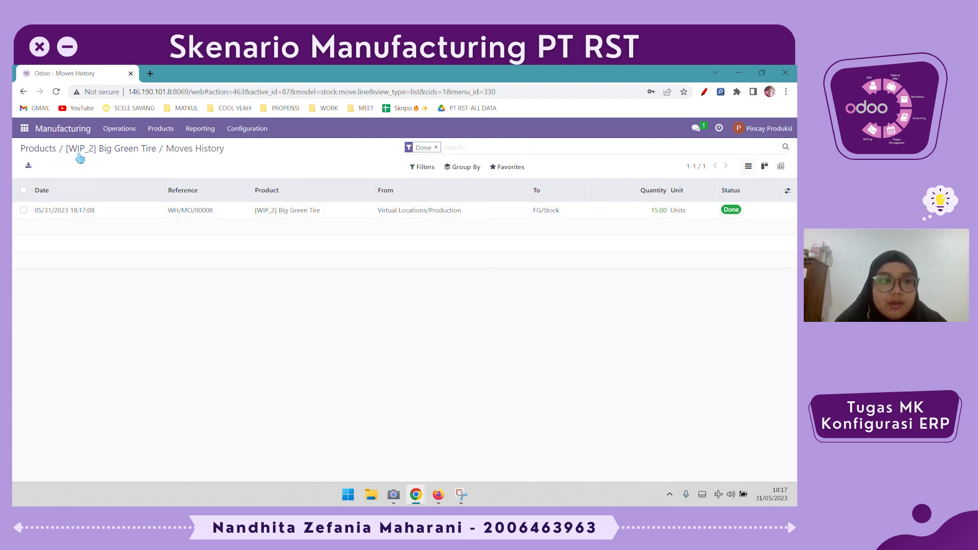
left_click(123, 148)
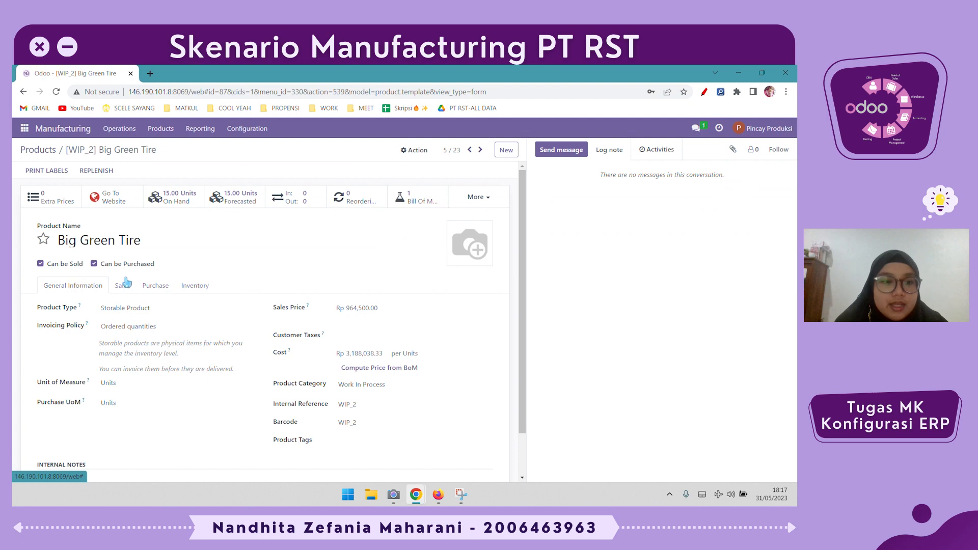
- In Big Green Tire's inventory settings, replace the WCL2 BT -> FG route with RWBGT -> WCL2, keeping Manufacture selected
left_click(194, 285)
left_click(109, 378)
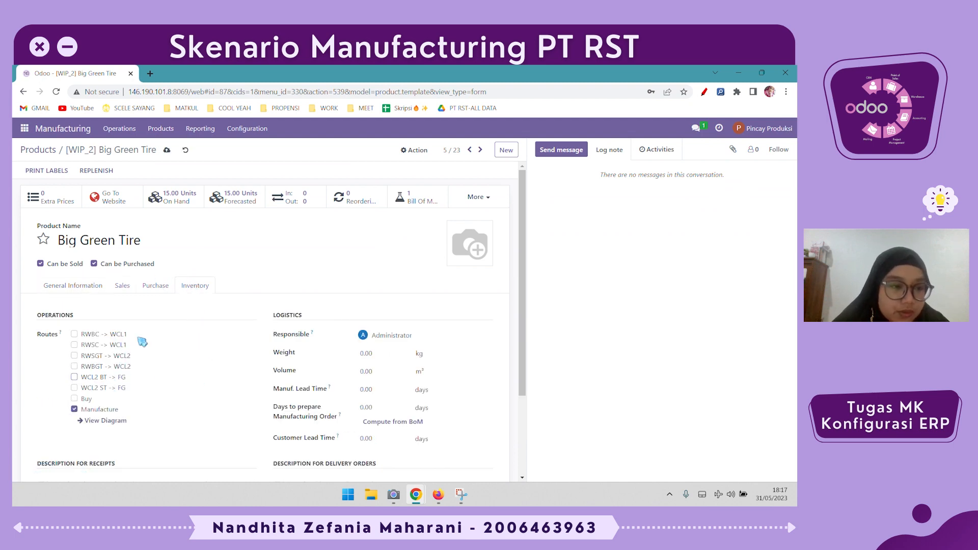
left_click(98, 367)
- Open the routes diagram for Big Green Tire in the My Company warehouse, examine its stock flow, and return to the product
left_click(120, 423)
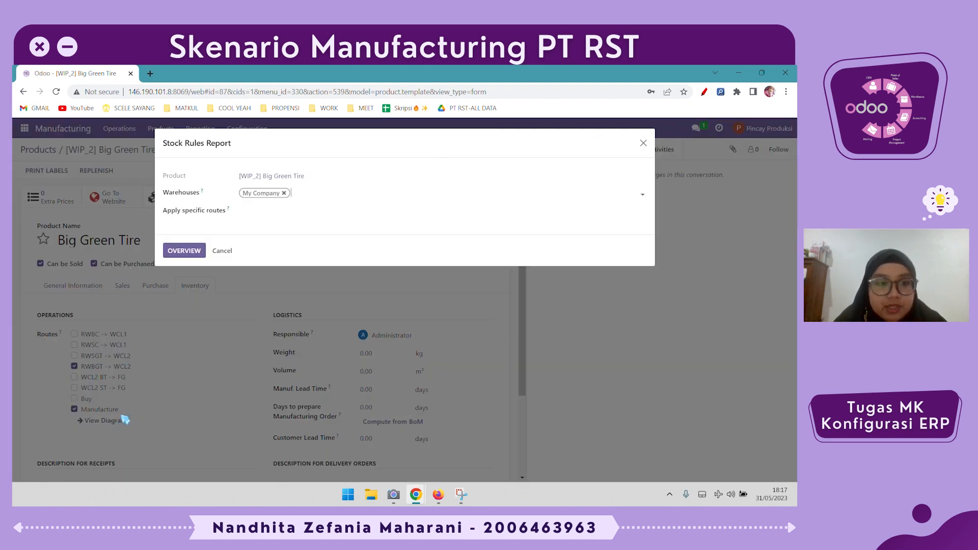
left_click(188, 256)
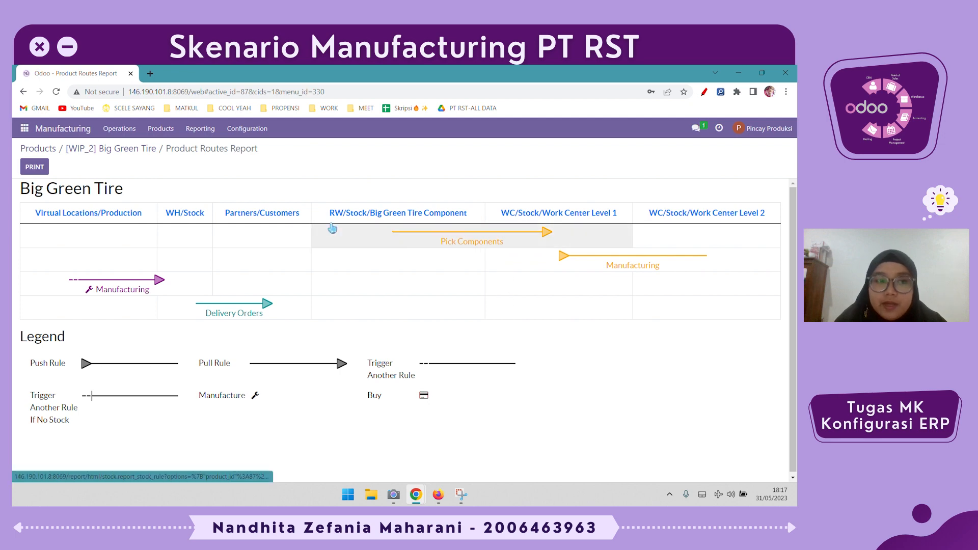
left_click(101, 152)
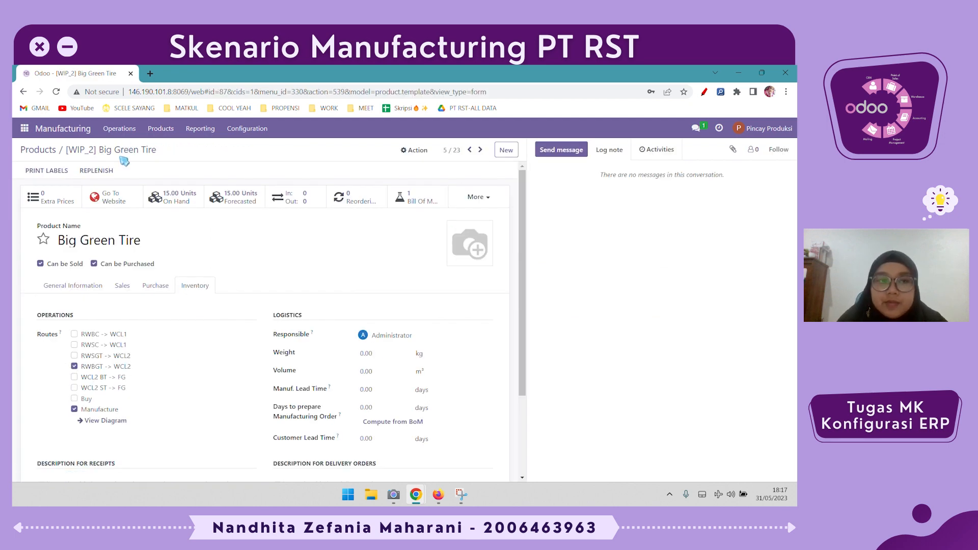
- Open the Big Tire manufacturing order WH/MO/00009 and examine its required components and their source location
left_click(125, 129)
left_click(129, 149)
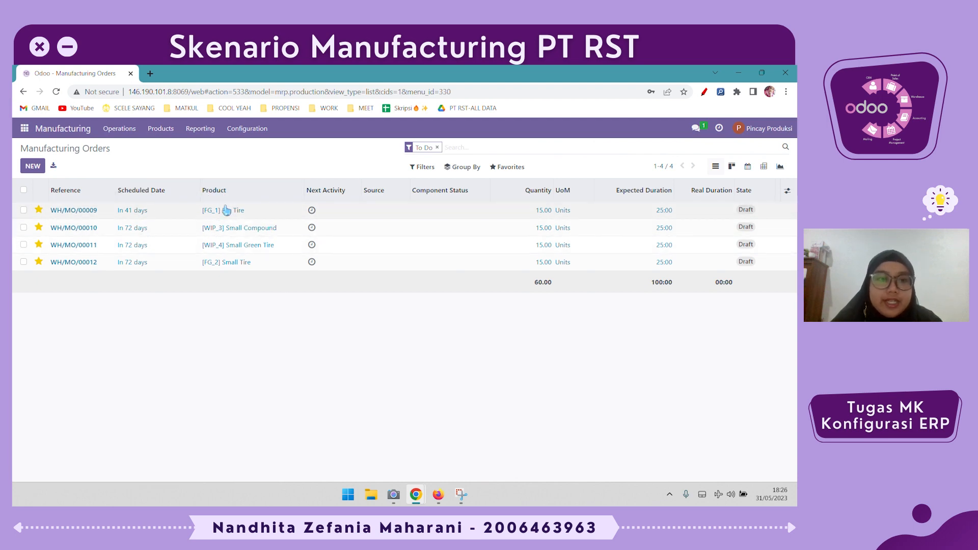
left_click(264, 210)
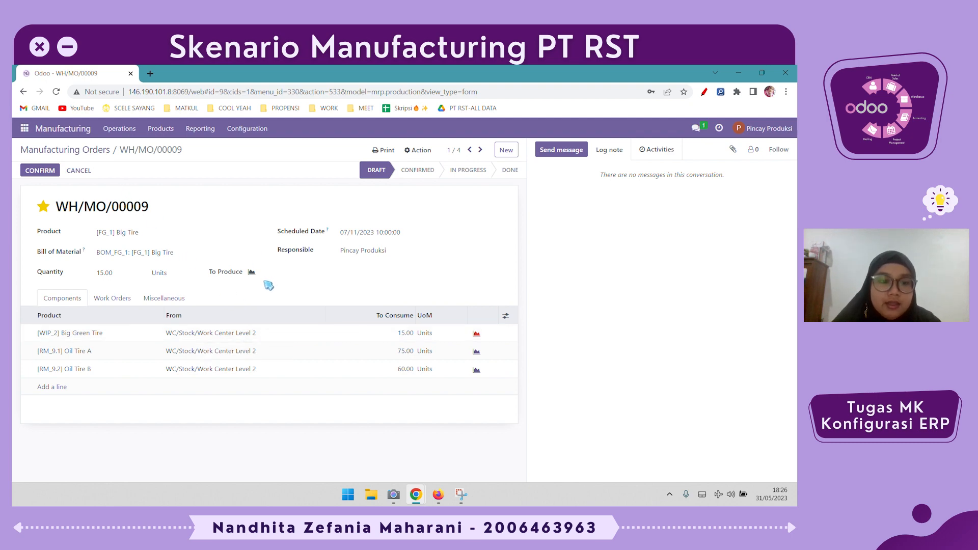
- Go back to the Big Green Tire product, check the destination location in its moves history, and return to the form
left_click(152, 128)
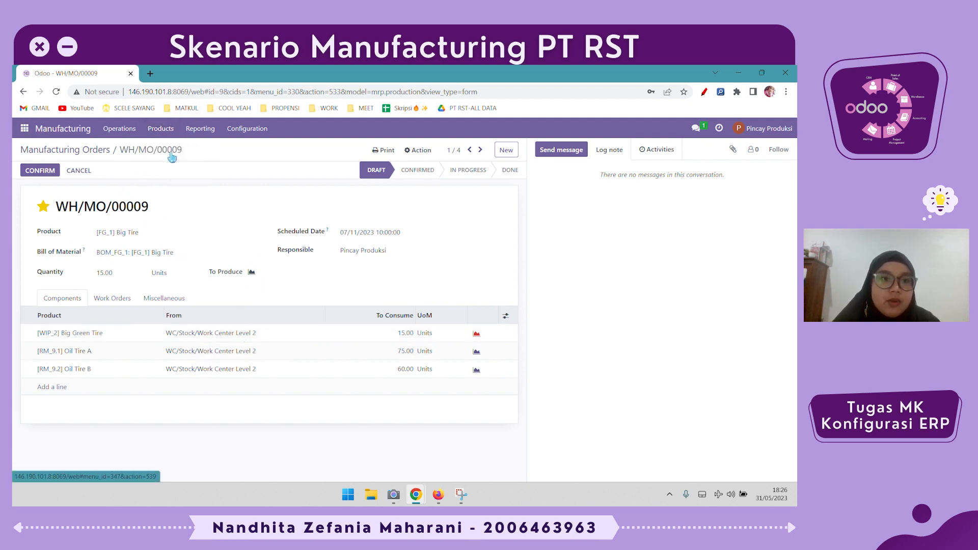
left_click(165, 148)
left_click(170, 283)
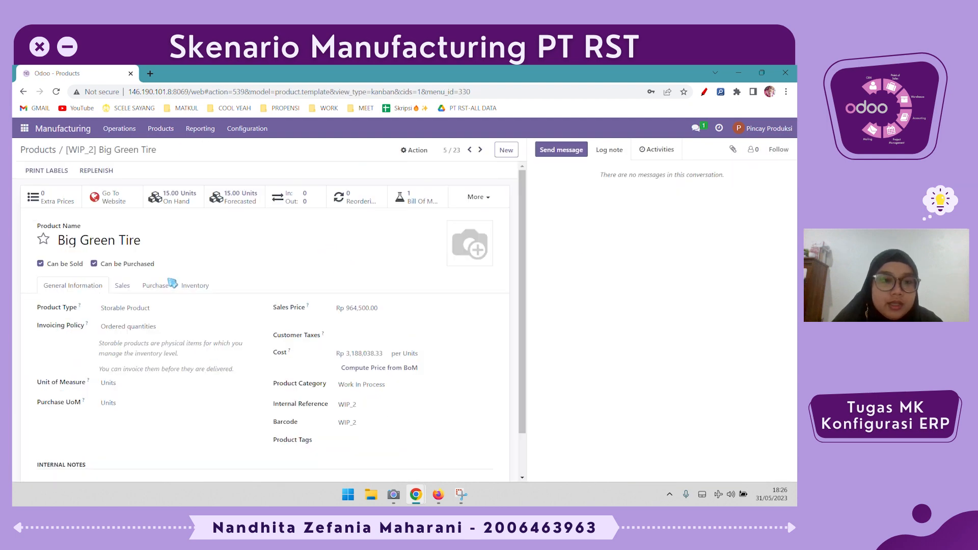
left_click(289, 203)
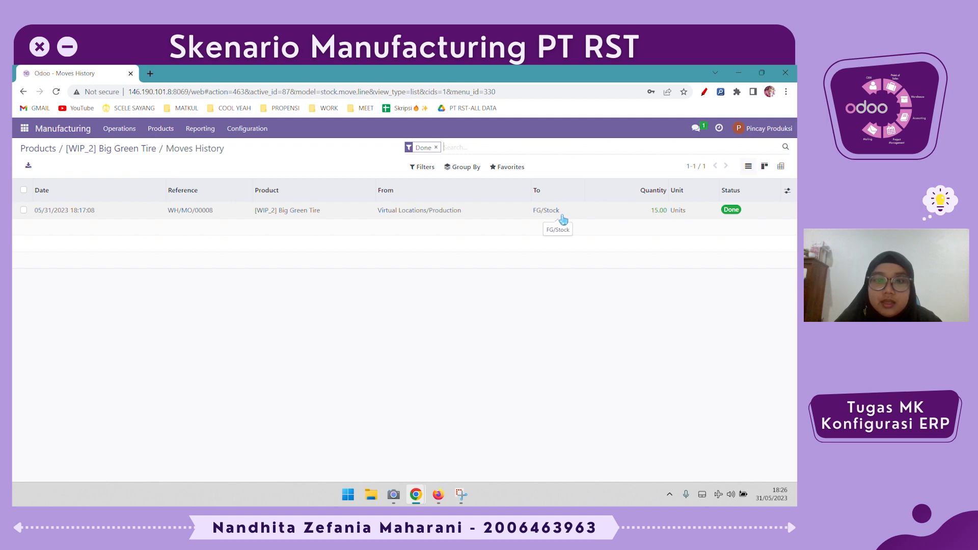
left_click(124, 149)
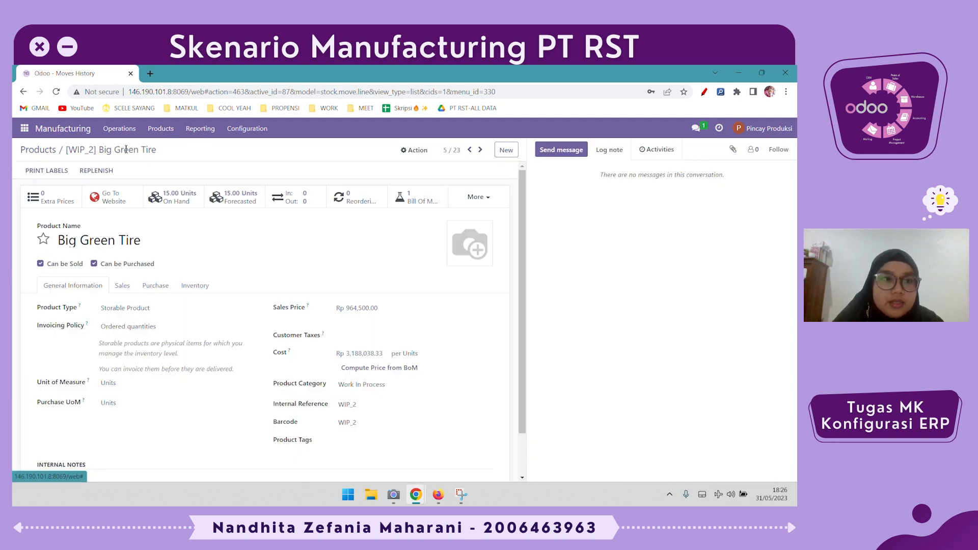
- Switch to the Inventory app, open the transfers list, and create a new transfer
left_click(23, 132)
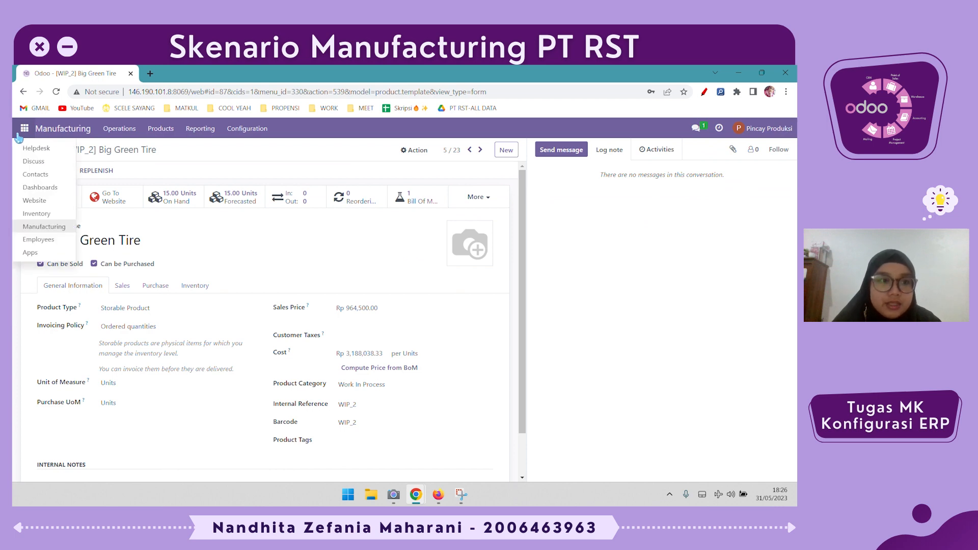
left_click(71, 198)
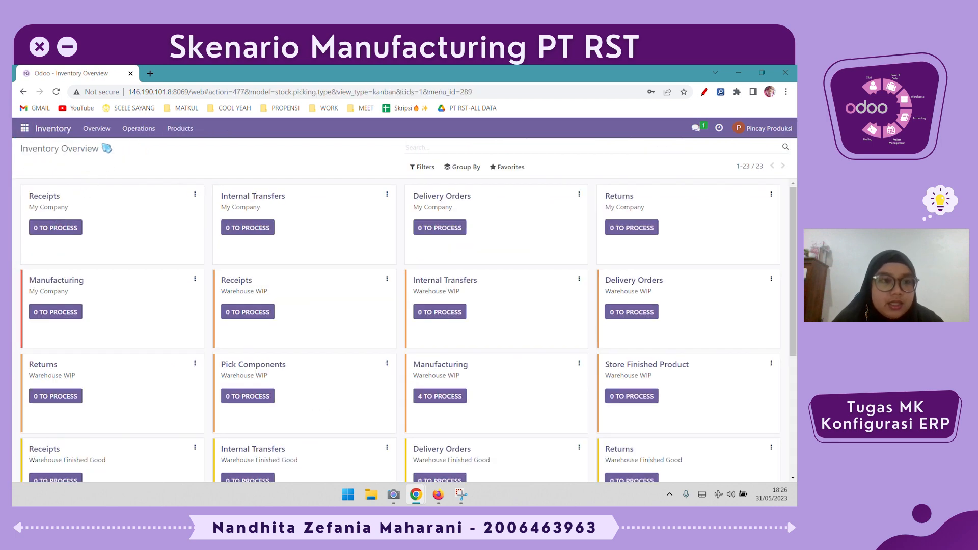
left_click(145, 131)
left_click(180, 131)
left_click(134, 130)
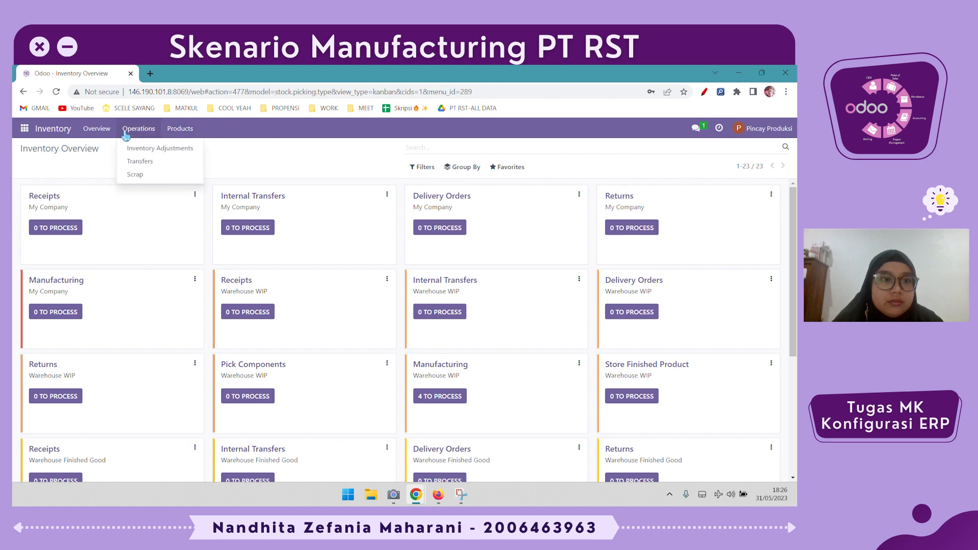
left_click(172, 162)
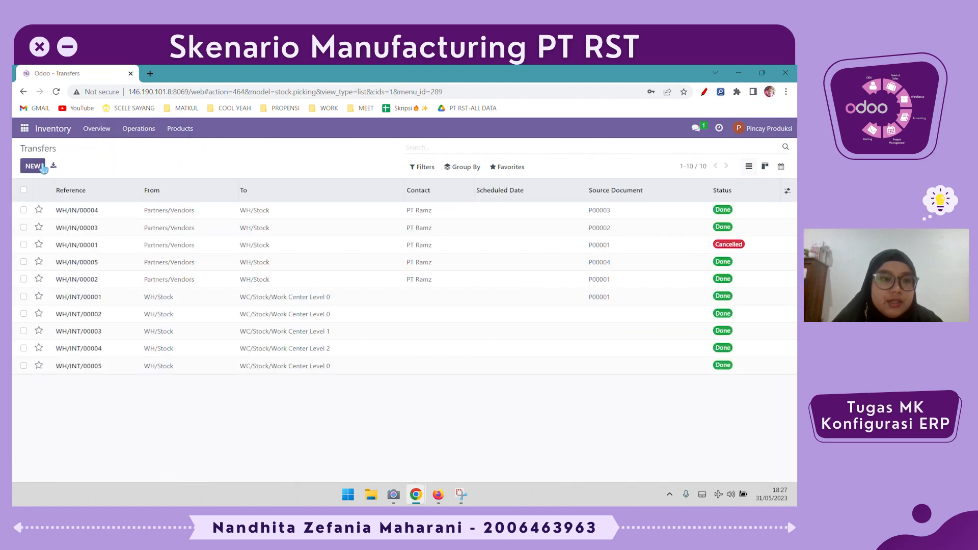
left_click(35, 172)
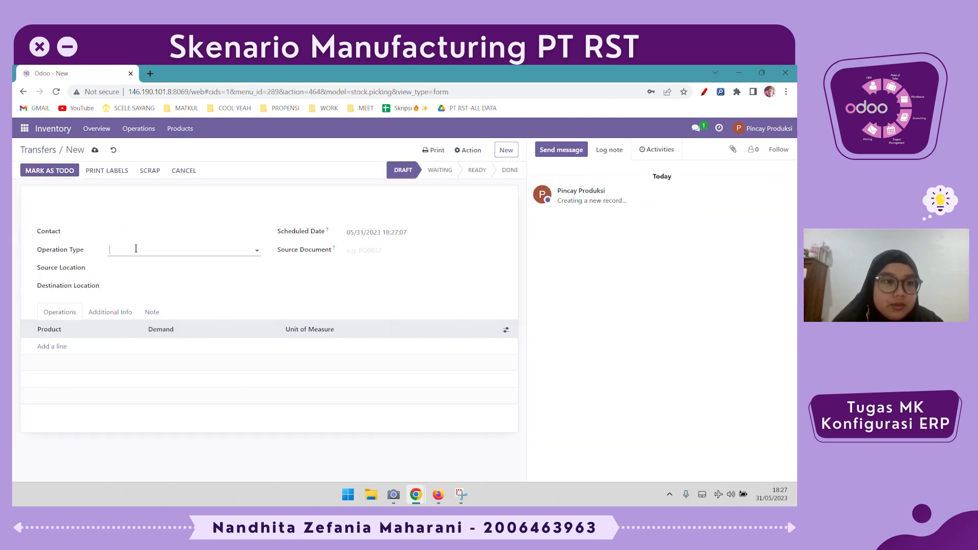
- Set the transfer's operation type to My Company: Internal Transfers and its source location to FG/Stock
left_click(136, 248)
left_click(213, 280)
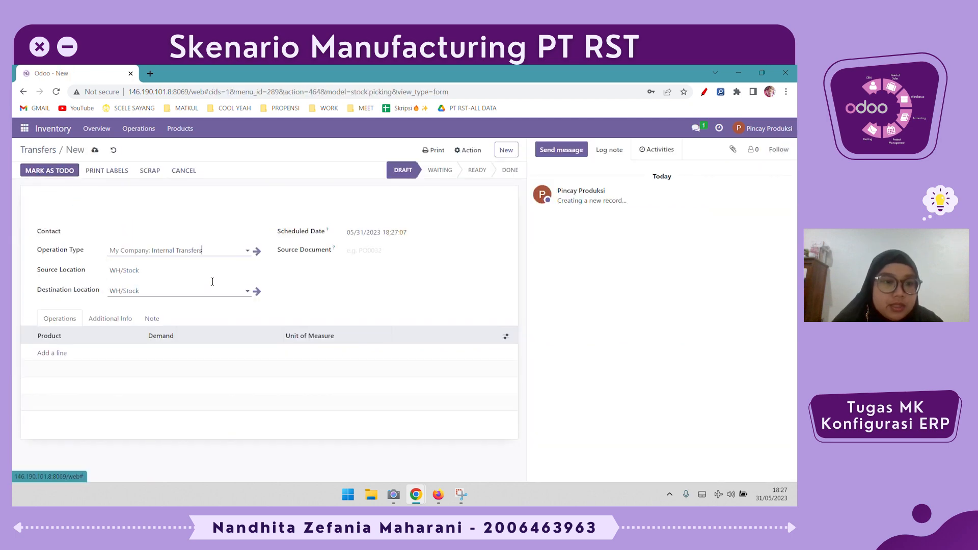
double_click(217, 271)
triple_click(218, 274)
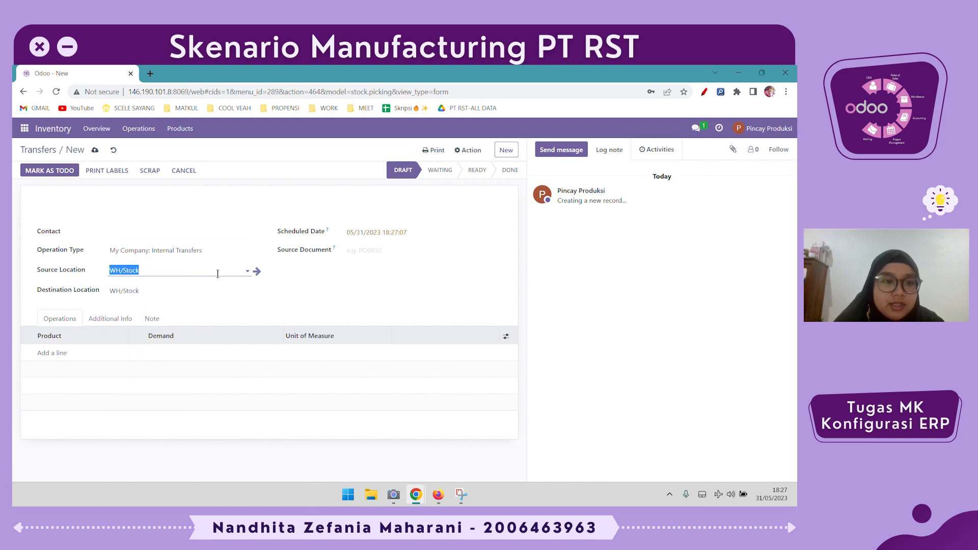
type("stok")
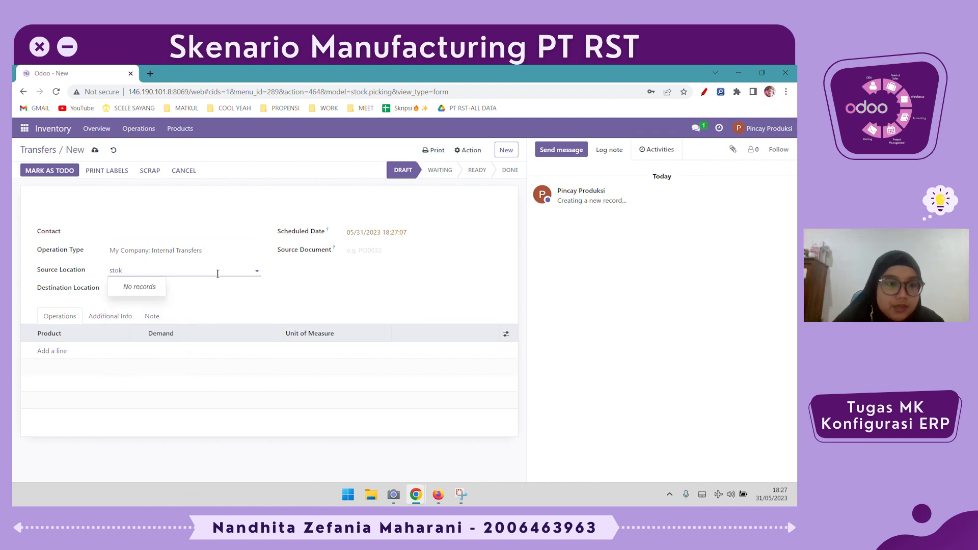
key("BackSpace")
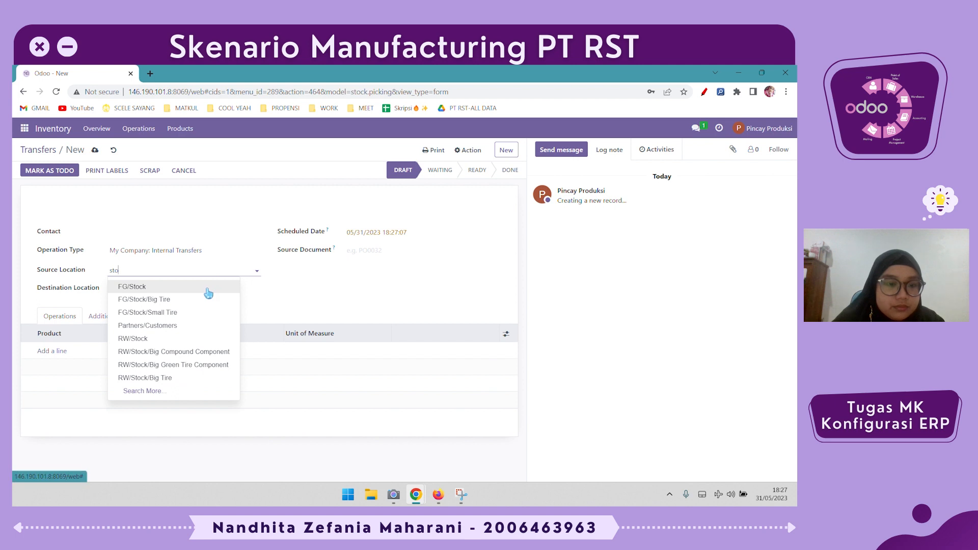
left_click(211, 288)
- Set the transfer's destination location to WC/Stock/Work Center Level 2
left_click(207, 289)
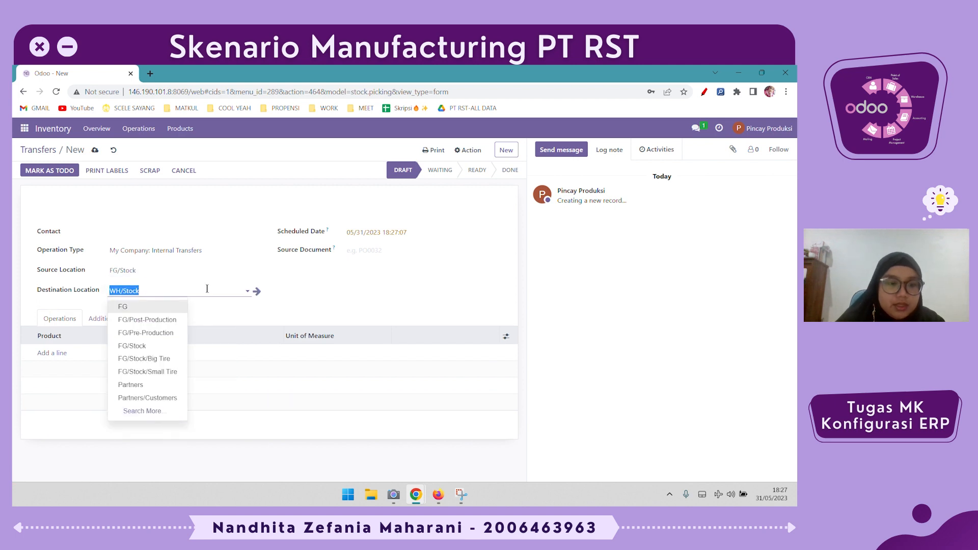
type("level")
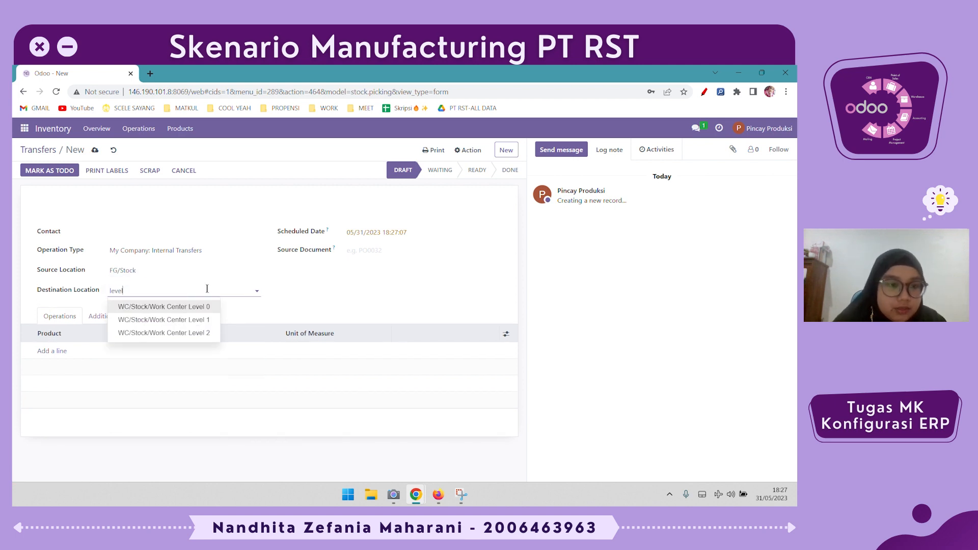
left_click(201, 334)
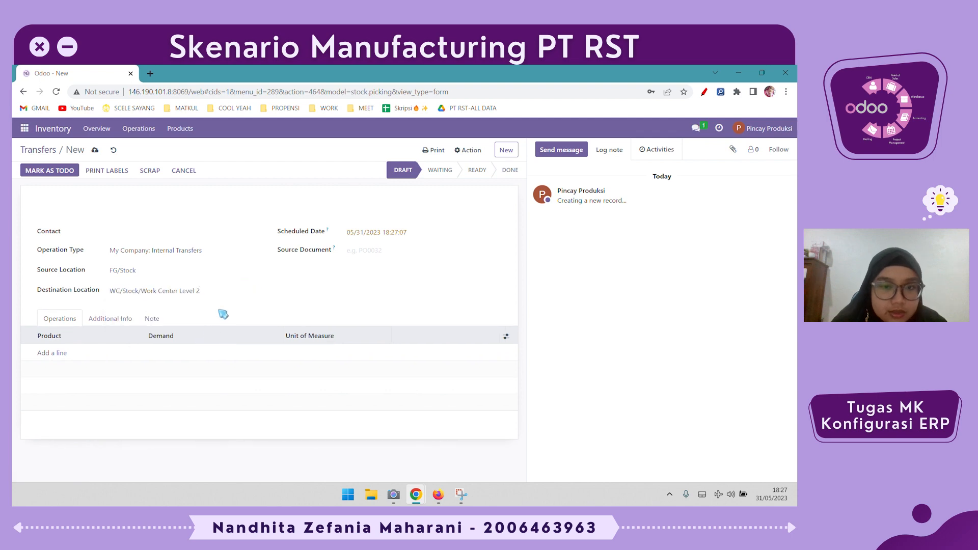
- Add an operation line for Big Green Tire with a demand of 15 units
left_click(60, 353)
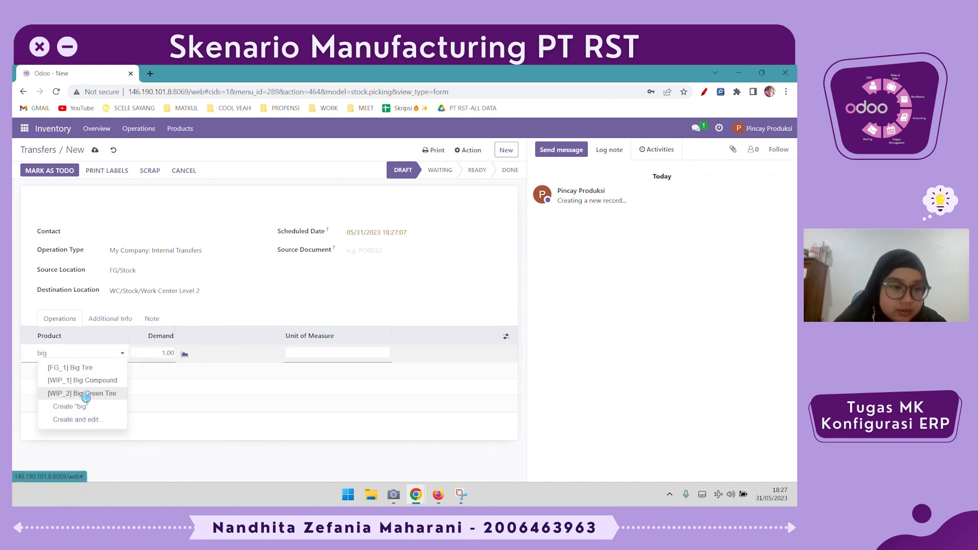
left_click(86, 395)
left_click(159, 353)
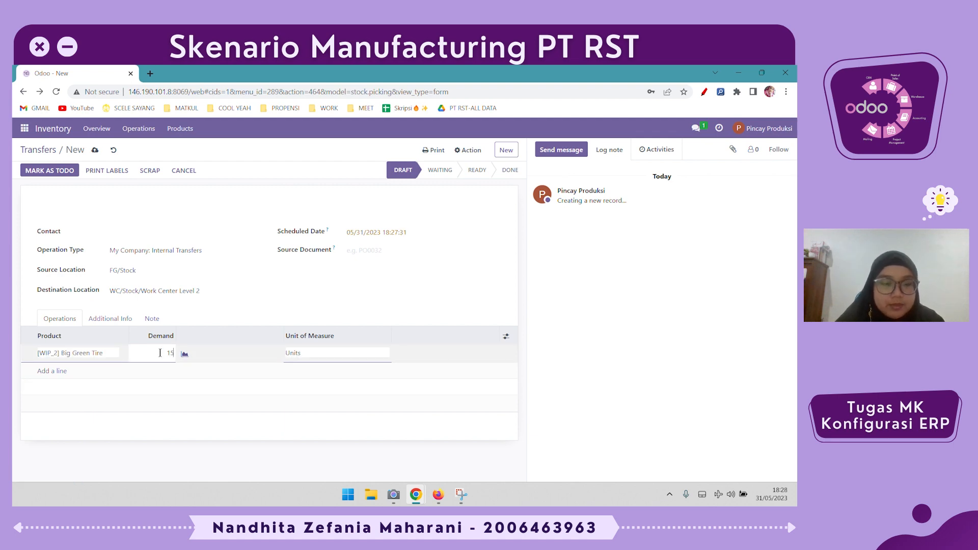
left_click(310, 313)
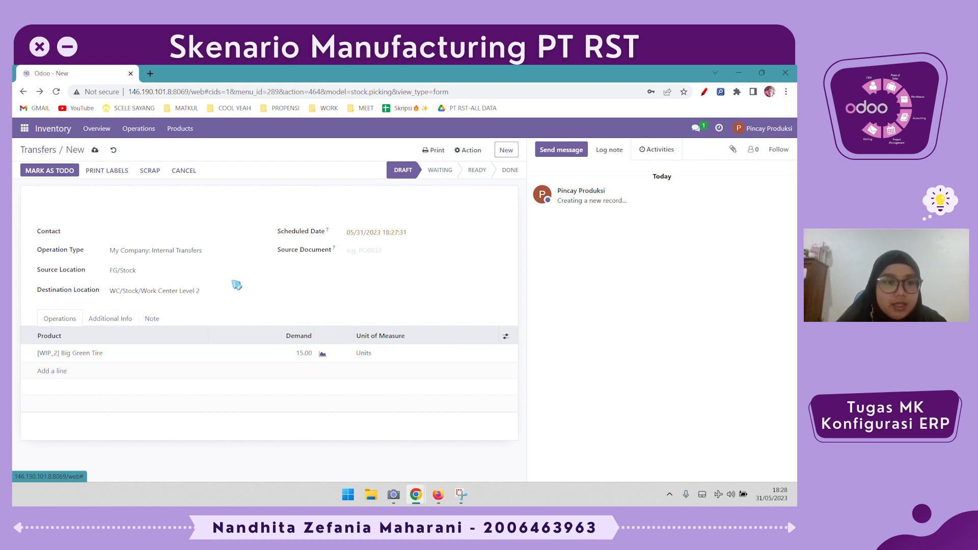
- Mark the Big Green Tire transfer as to do and validate it, processing all quantities immediately
left_click(61, 174)
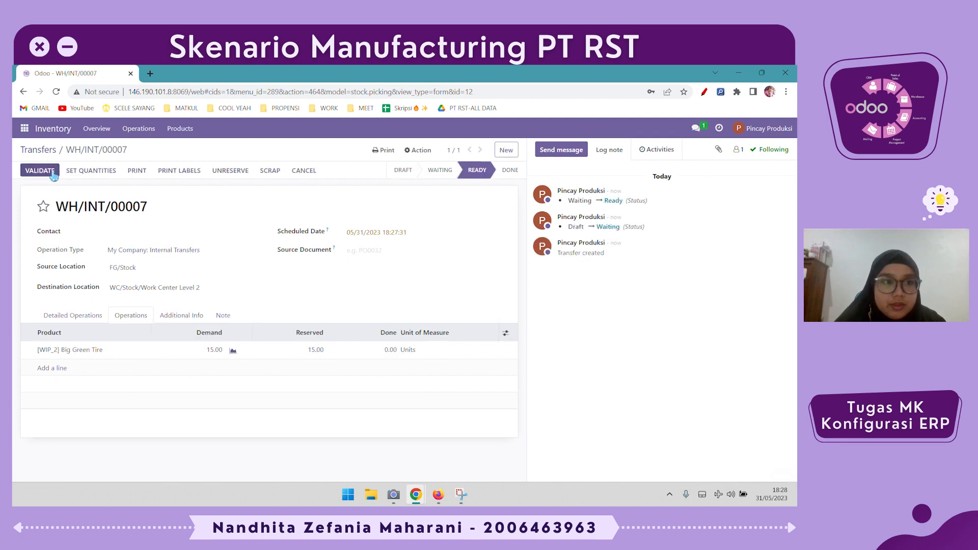
left_click(50, 172)
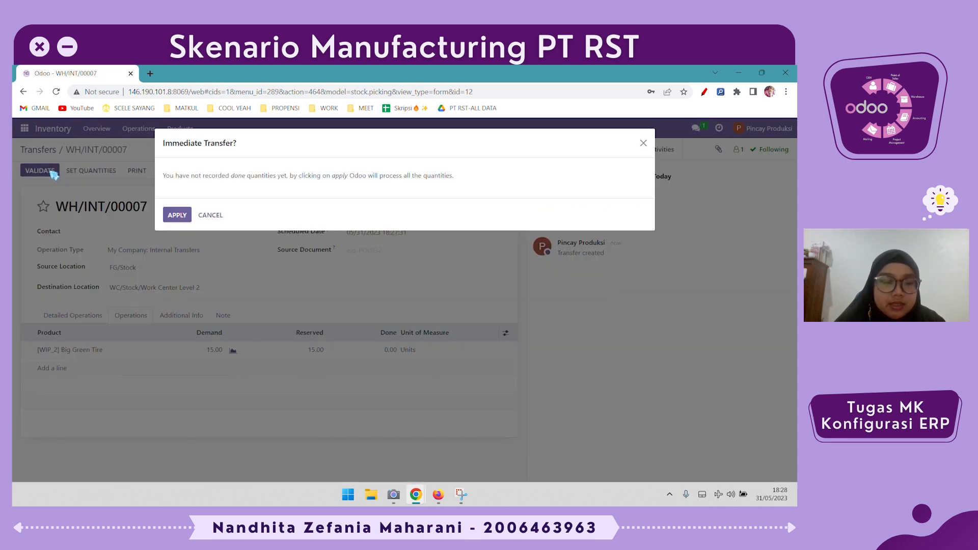
left_click(176, 216)
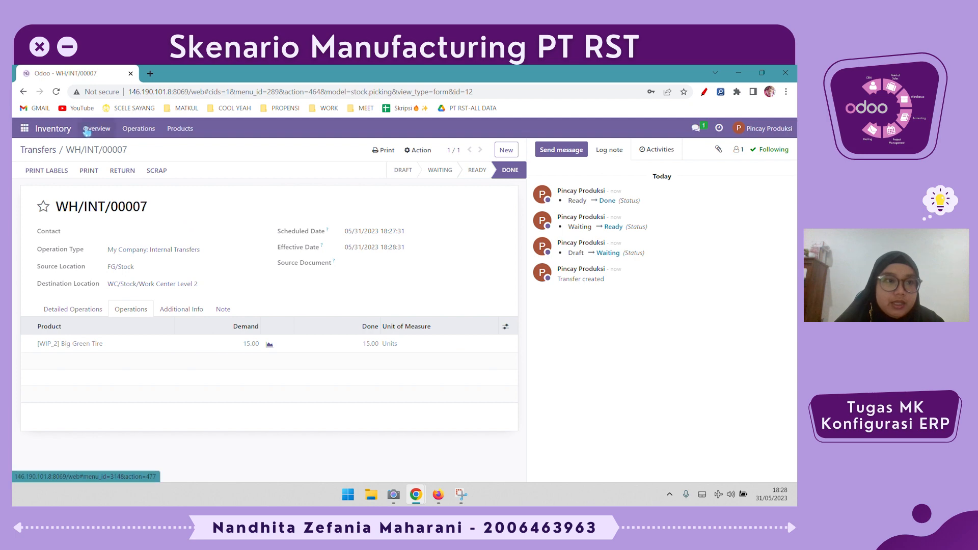
- Switch to the Manufacturing app, open the Big Tire order WH/MO/00009, and examine its components, work orders and finished products location
left_click(24, 128)
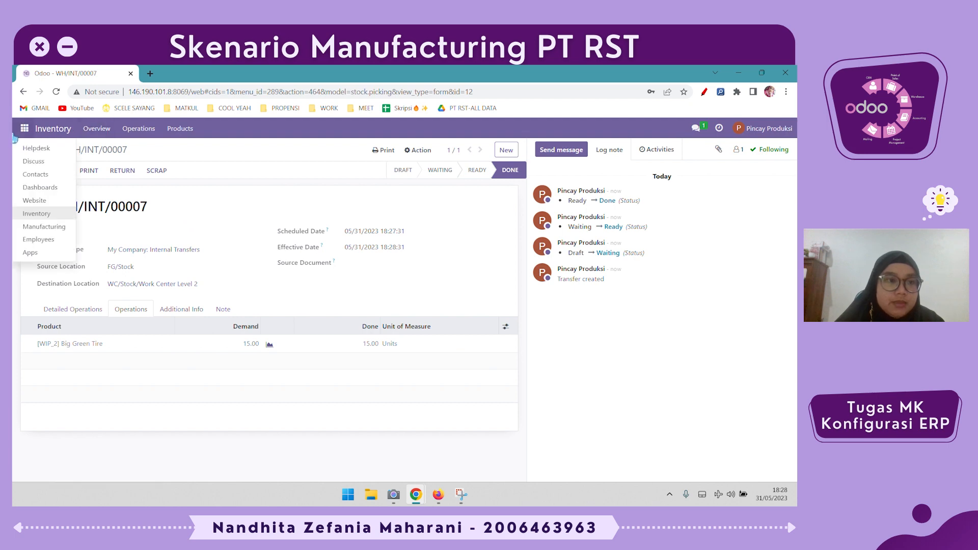
left_click(61, 225)
left_click(69, 210)
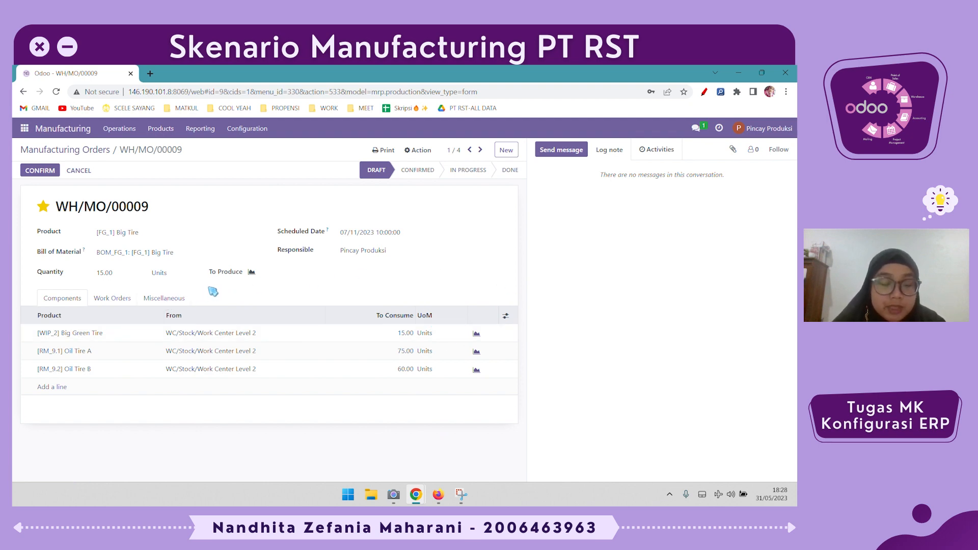
left_click(116, 300)
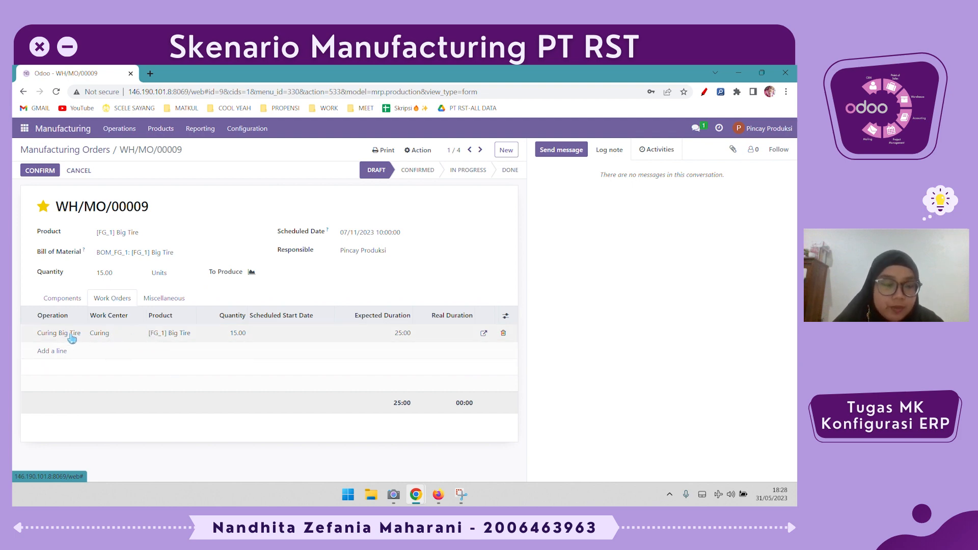
left_click(167, 299)
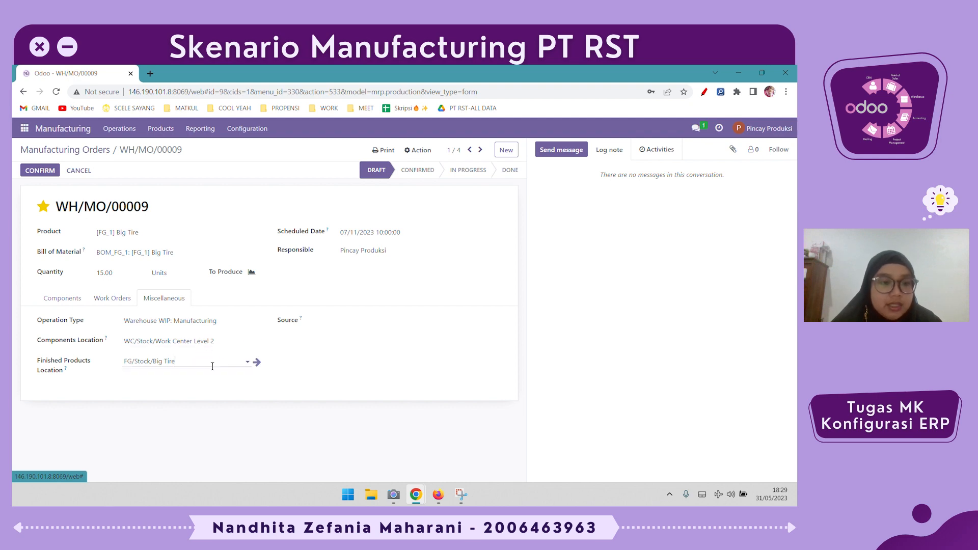
left_click(321, 366)
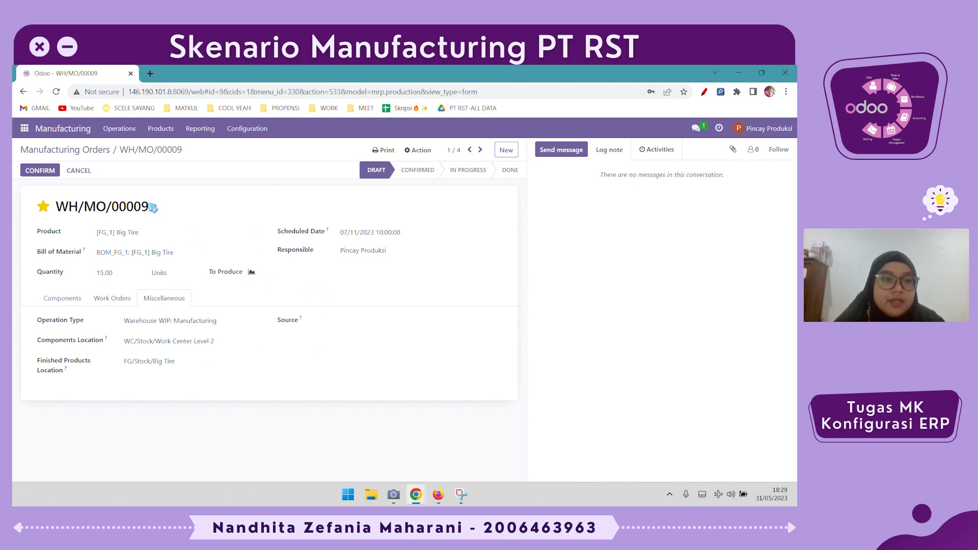
- Confirm manufacturing order WH/MO/00009, start and finish its Curing Big Tire work order, and mark the order as done
left_click(41, 171)
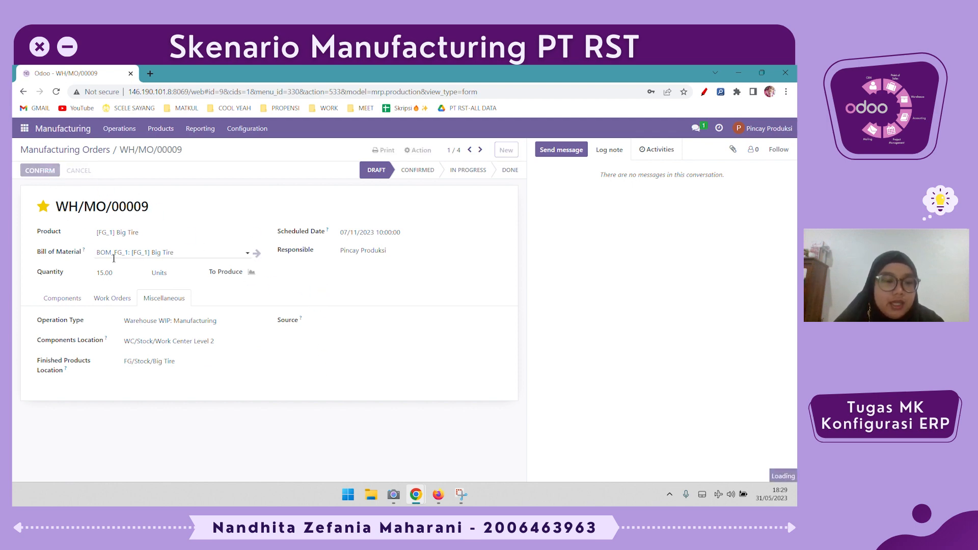
left_click(118, 294)
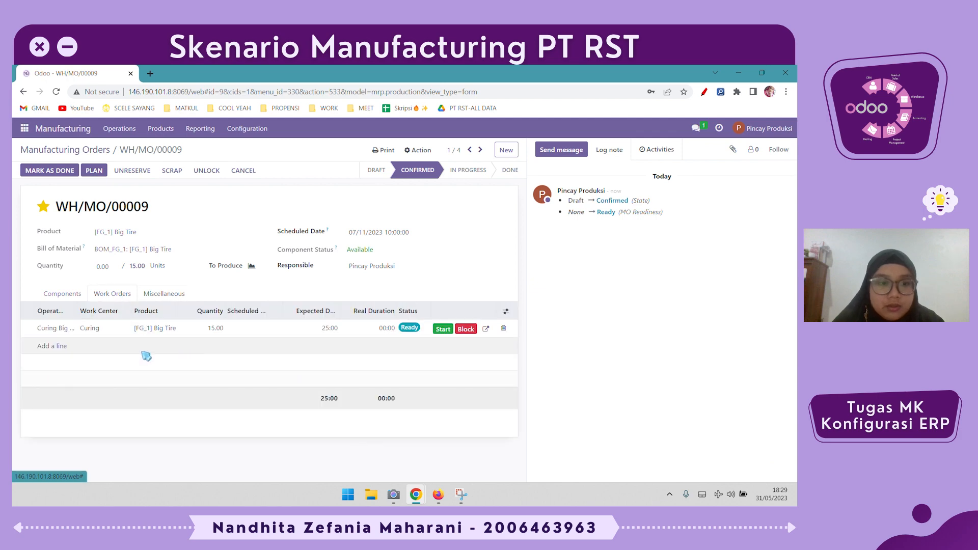
left_click(448, 330)
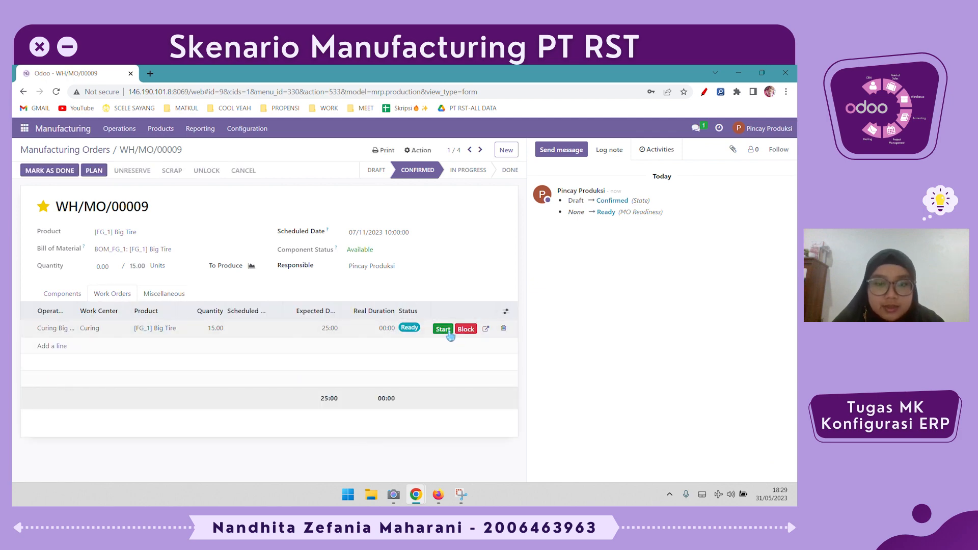
left_click(443, 352)
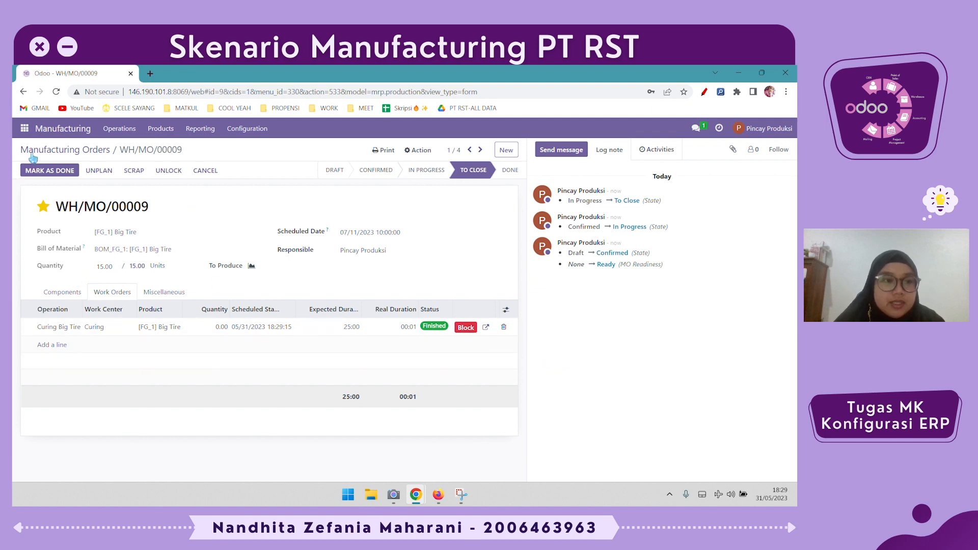
left_click(49, 172)
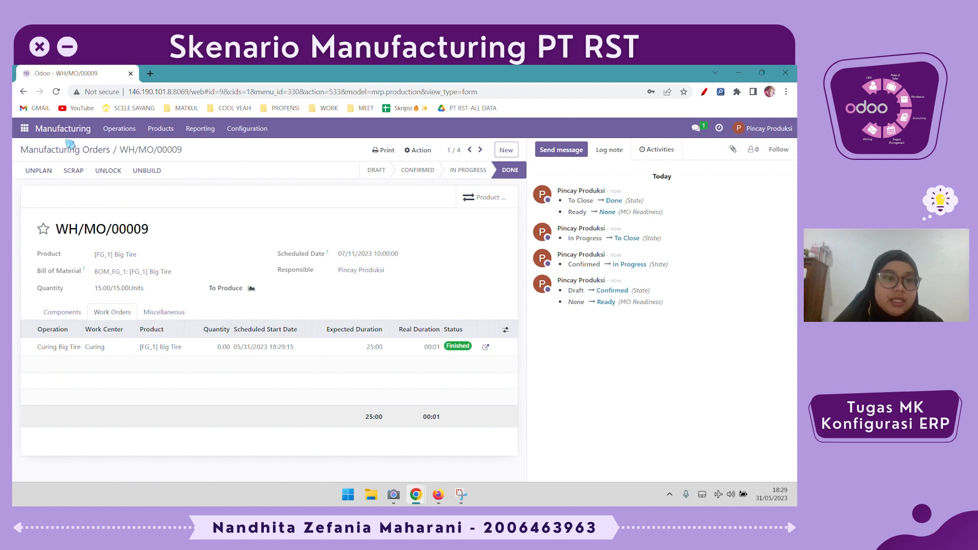
- Open the Big Tire product, check its forecasted report for the My Company warehouse, and return to the product form
left_click(160, 129)
left_click(173, 147)
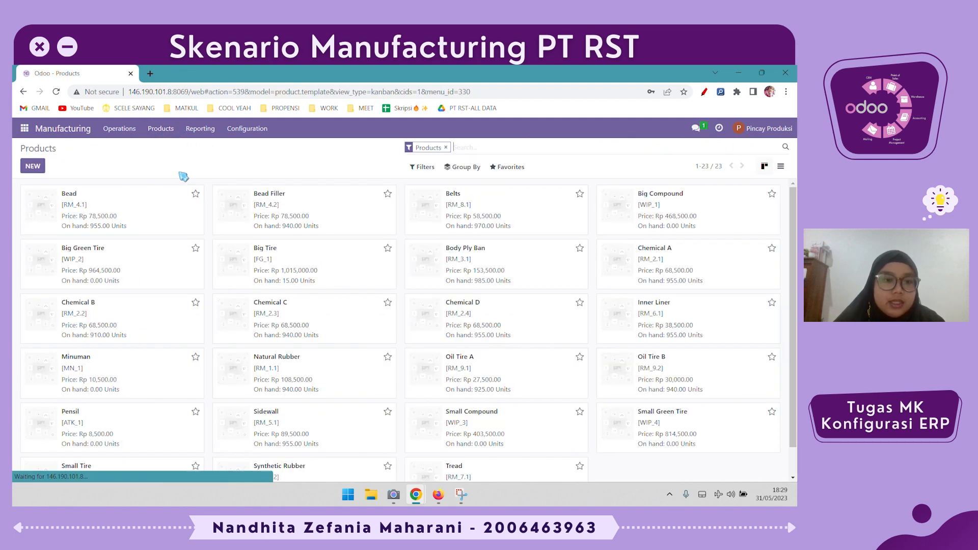
left_click(378, 261)
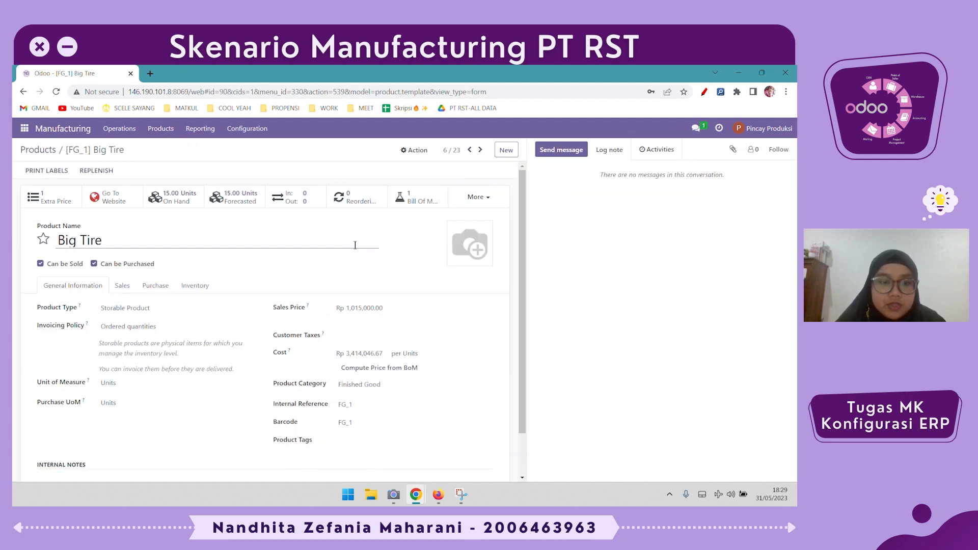
left_click(238, 202)
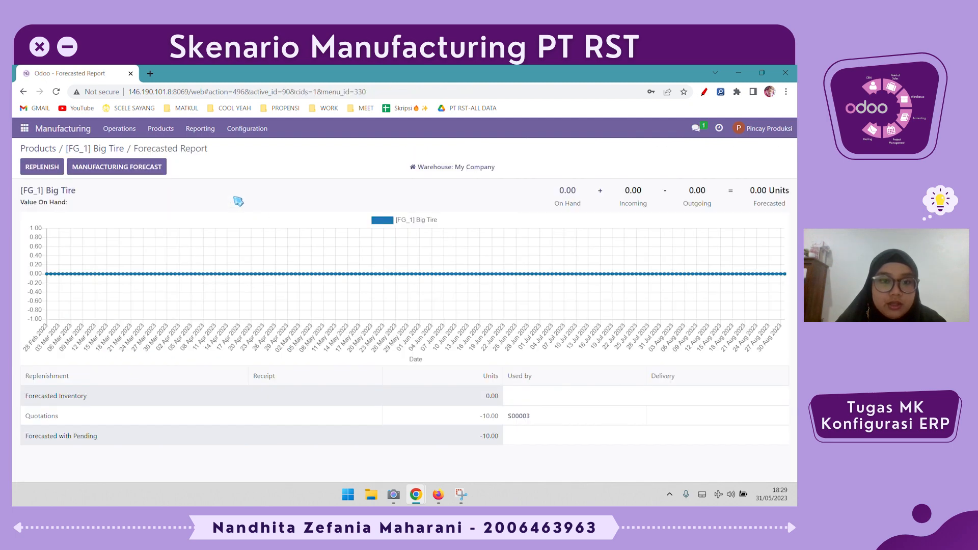
left_click(84, 149)
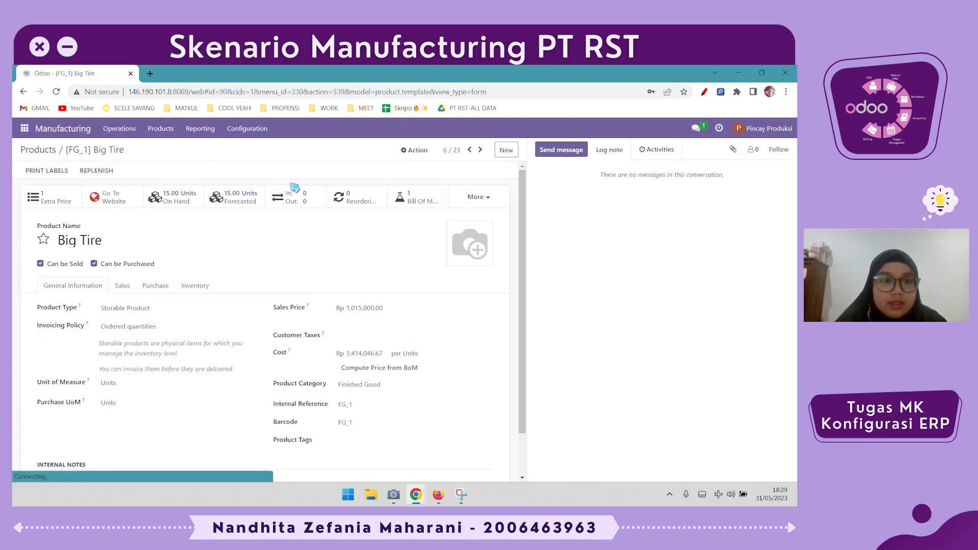
- Check the source and destination locations in Big Tire's moves history, and go back to the product form
left_click(293, 199)
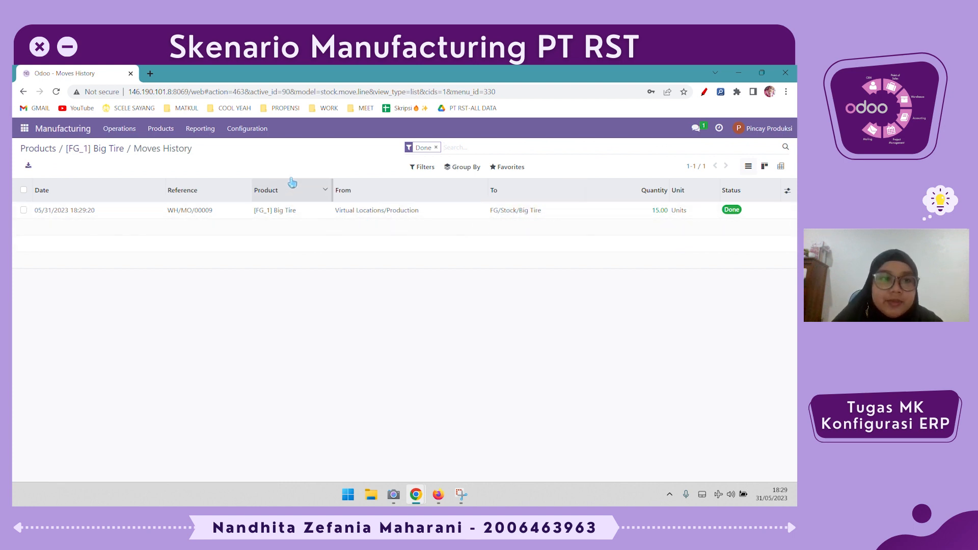
left_click(98, 149)
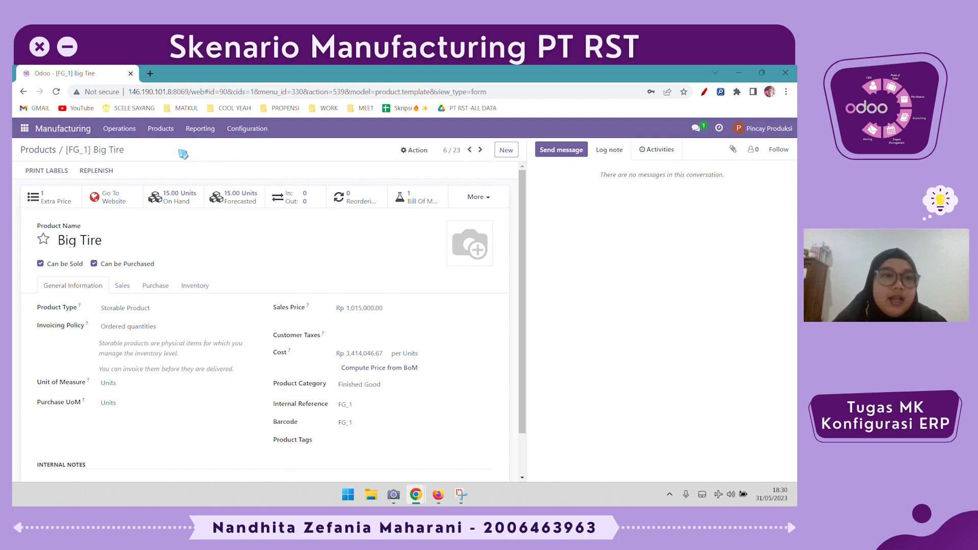
double_click(138, 150)
left_click(189, 160)
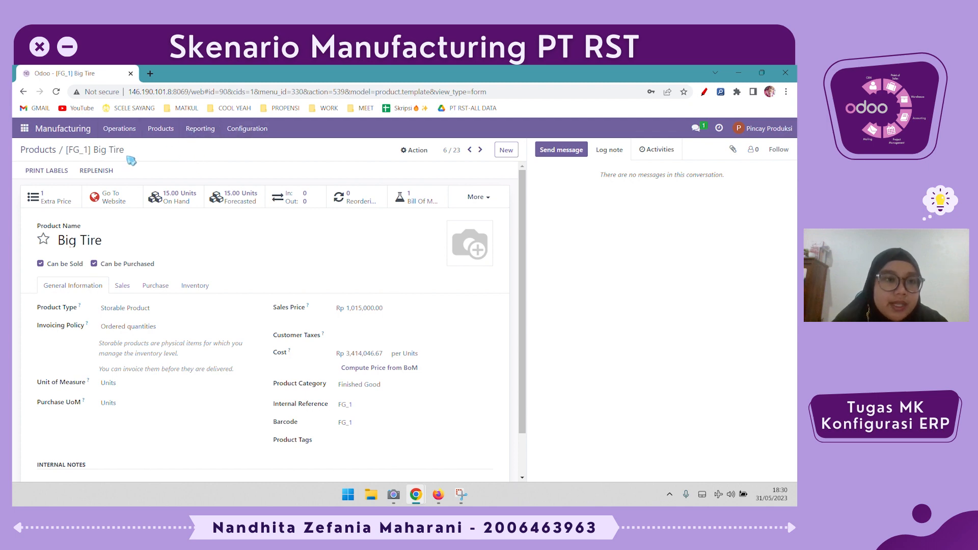
- Create a new scrap order in Manufacturing with Big Tire as its product
left_click(126, 131)
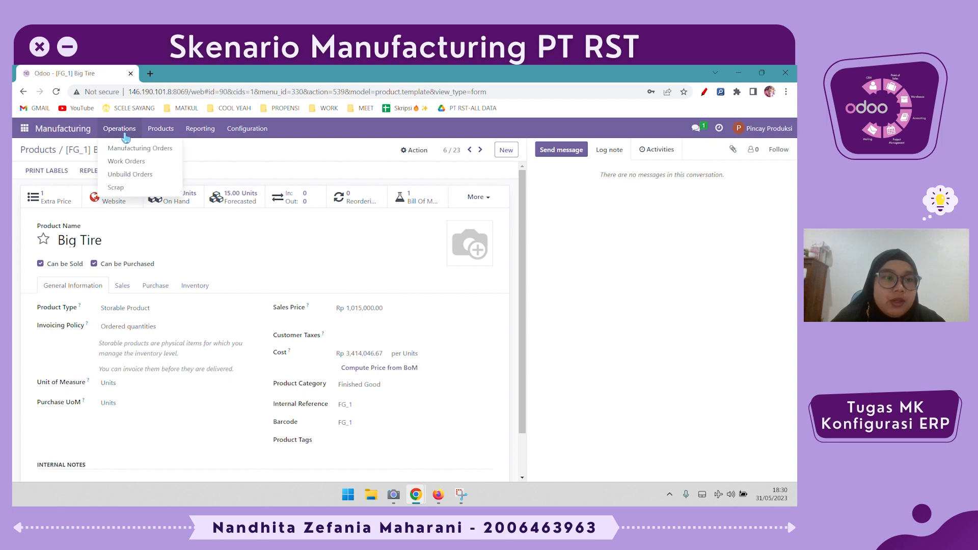
left_click(137, 190)
left_click(33, 170)
left_click(109, 236)
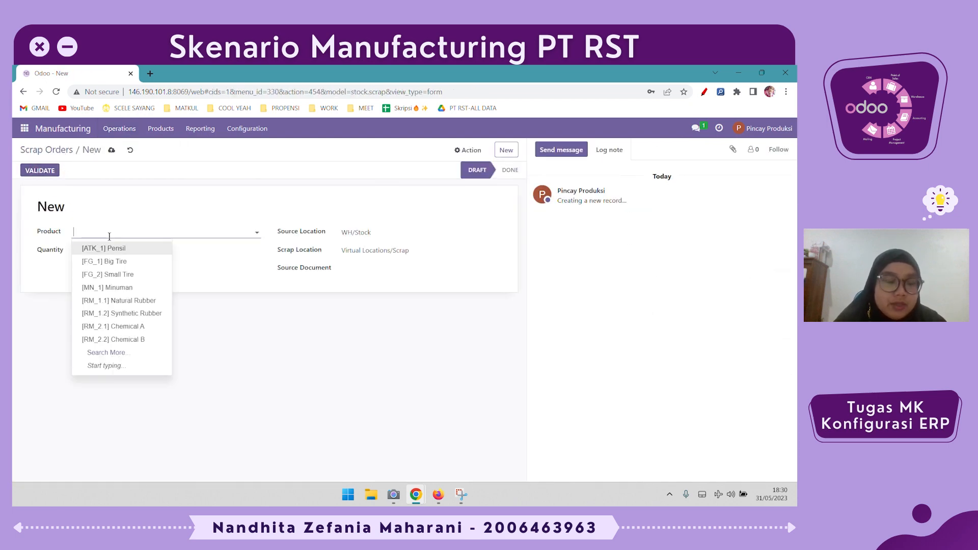
left_click(116, 260)
- Set the scrap order's quantity to 3 units and its source location to FG/Stock/Big Tire
left_click(117, 252)
type("3")
left_click(215, 291)
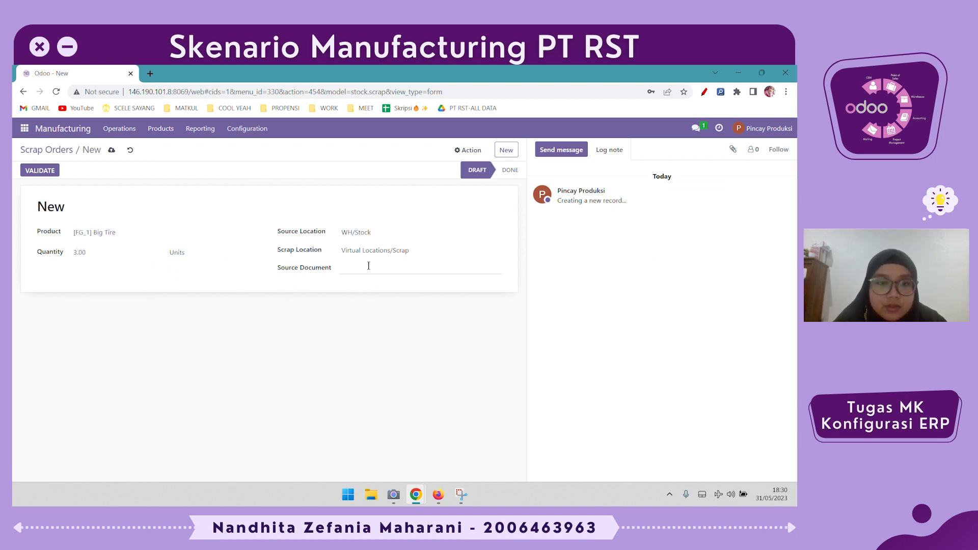
left_click(383, 234)
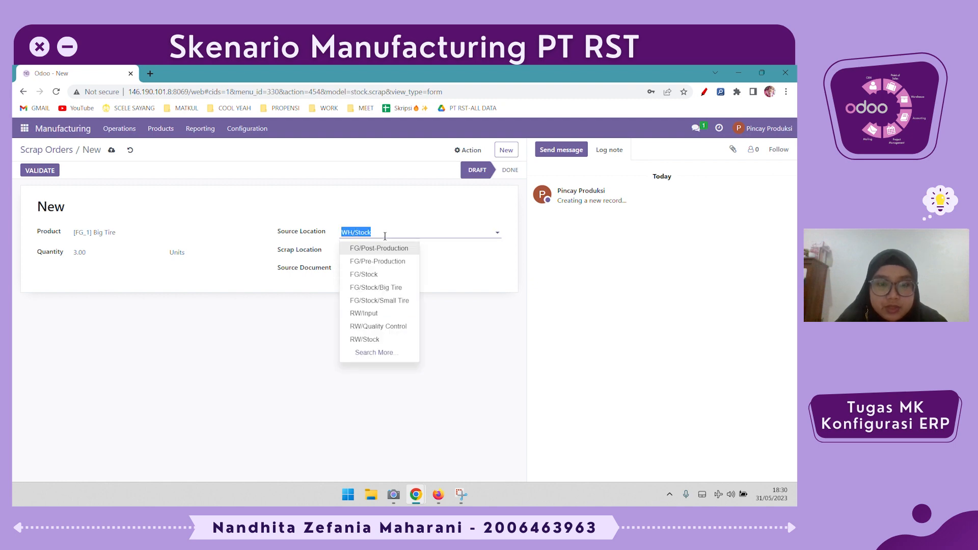
left_click(403, 287)
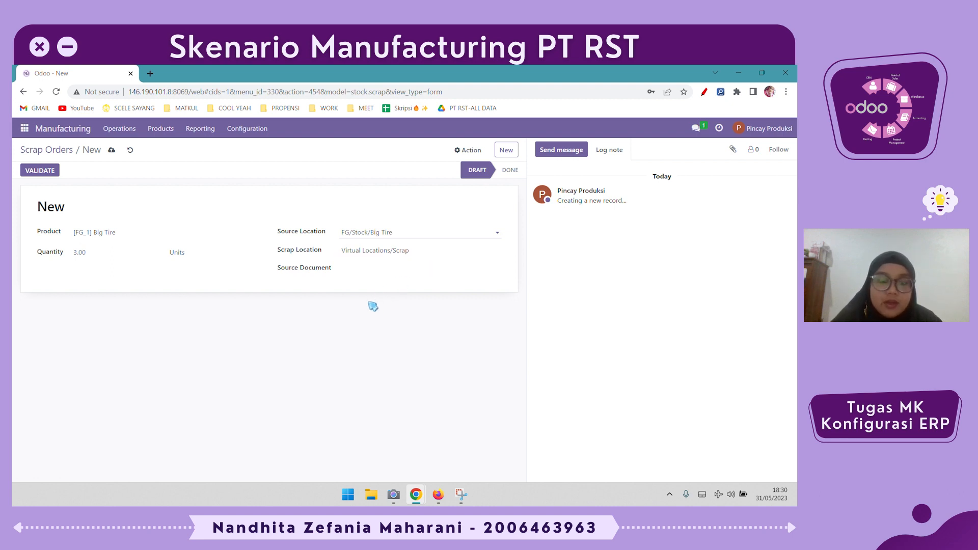
- Validate the scrap order for Big Tire and open the Big Tire product from the product list
left_click(43, 175)
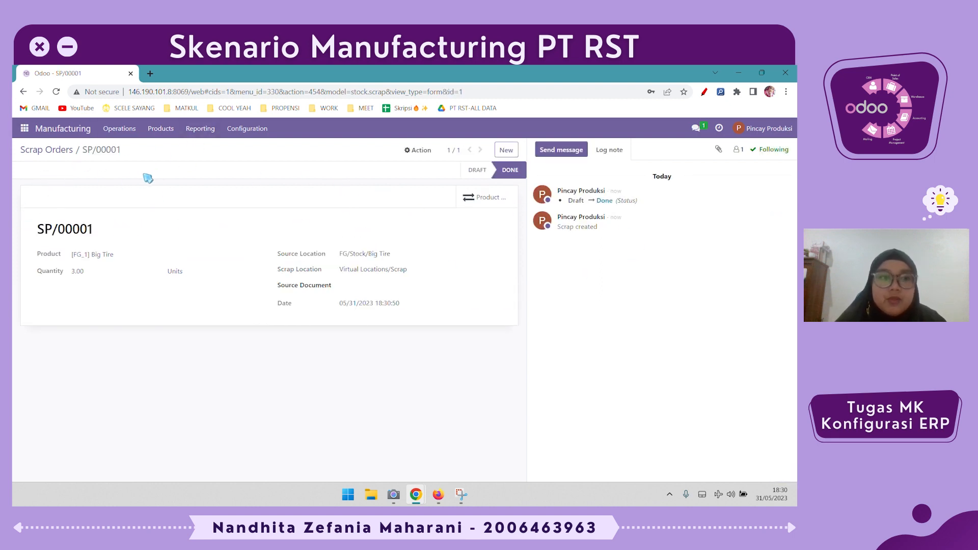
left_click(146, 132)
left_click(155, 148)
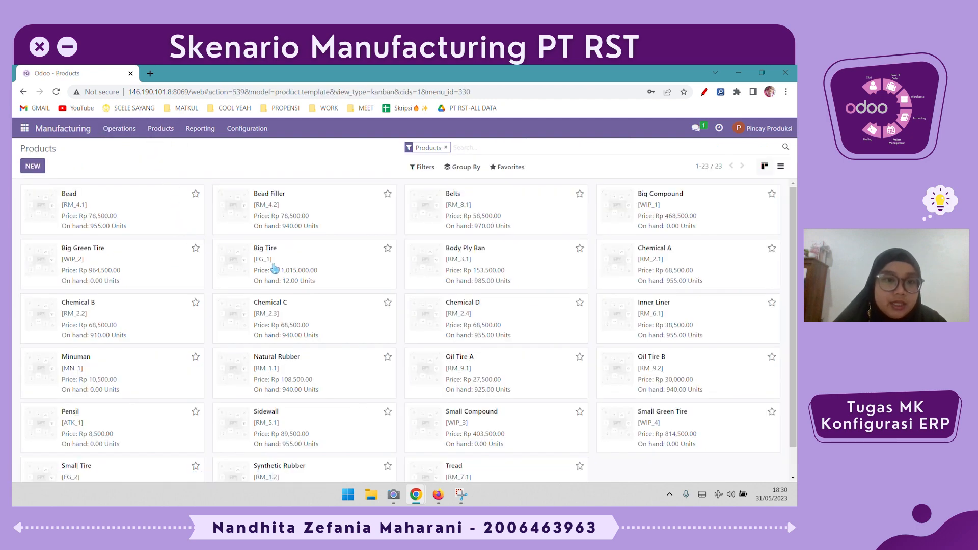
left_click(357, 272)
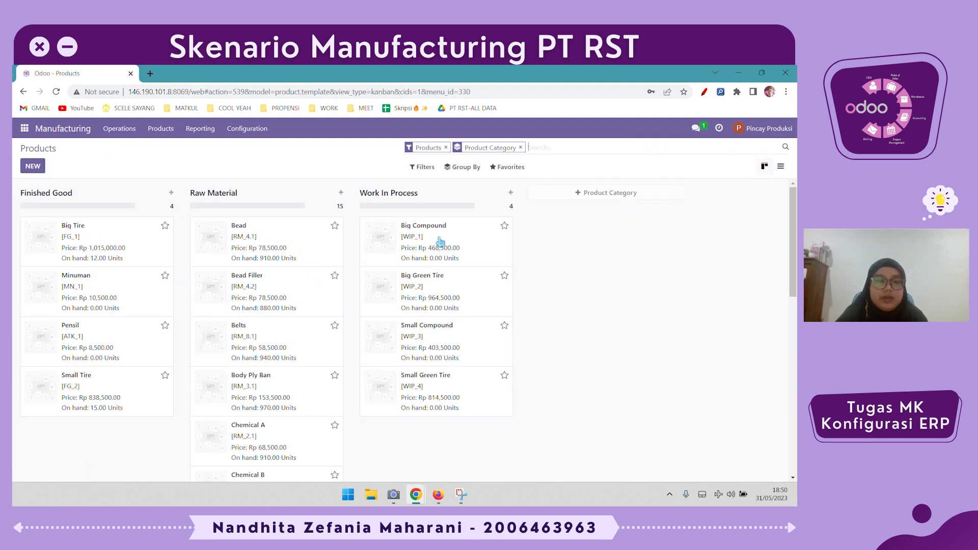
- Switch Big Green Tire's route from Manufacture to RWBGT -> WCL2, view its route diagram, and return to the product list
left_click(455, 290)
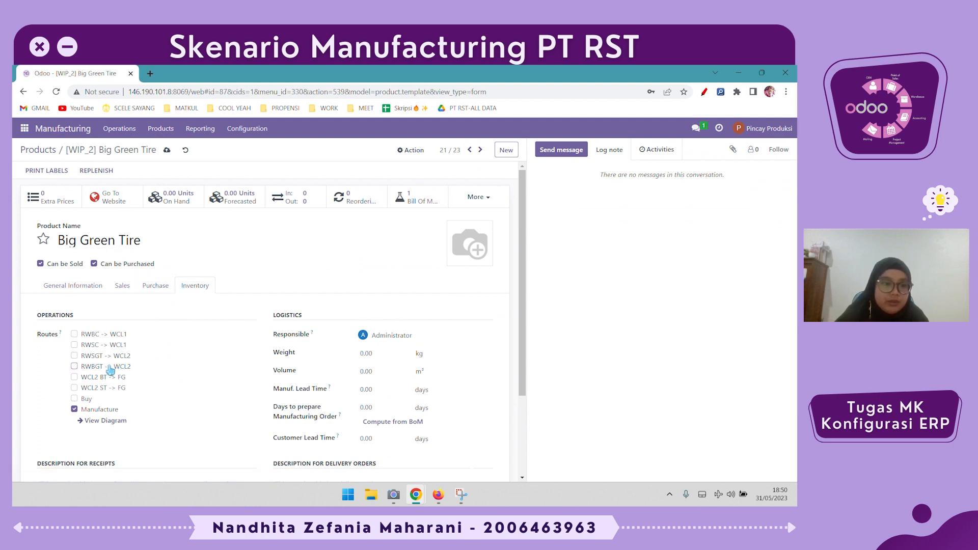
left_click(97, 367)
left_click(101, 411)
left_click(103, 424)
left_click(177, 252)
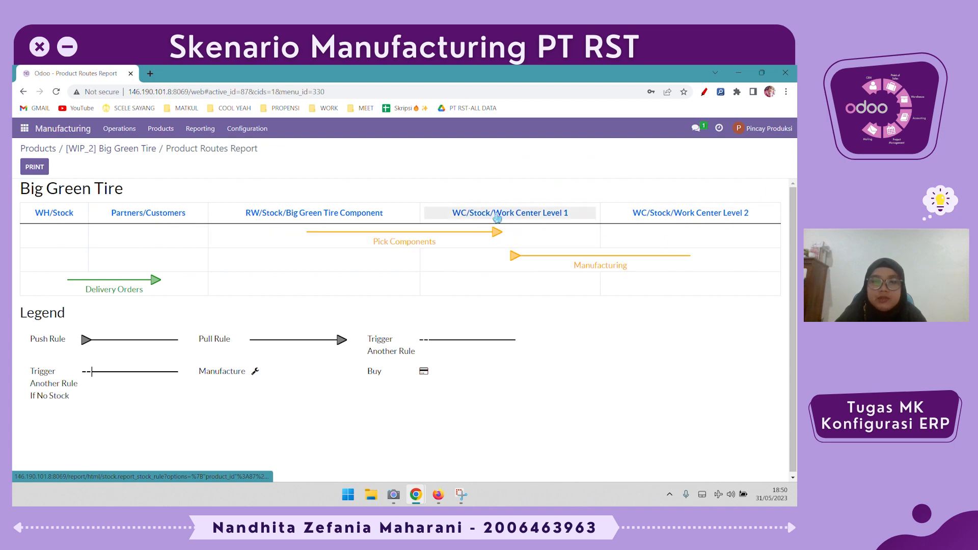
left_click(38, 150)
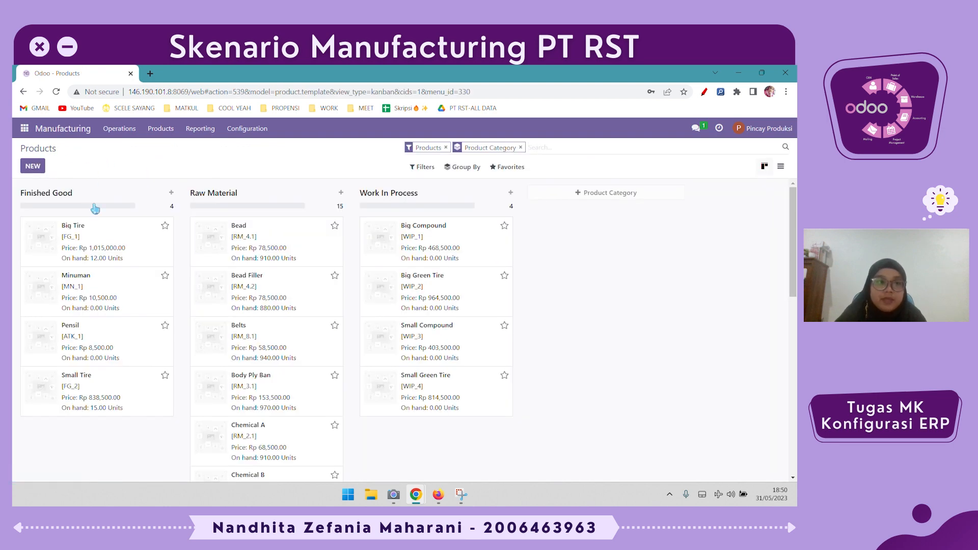
- Switch Big Tire's route from Buy to WCL2 BT -> FG, view its route diagram, and return to the product form
left_click(101, 233)
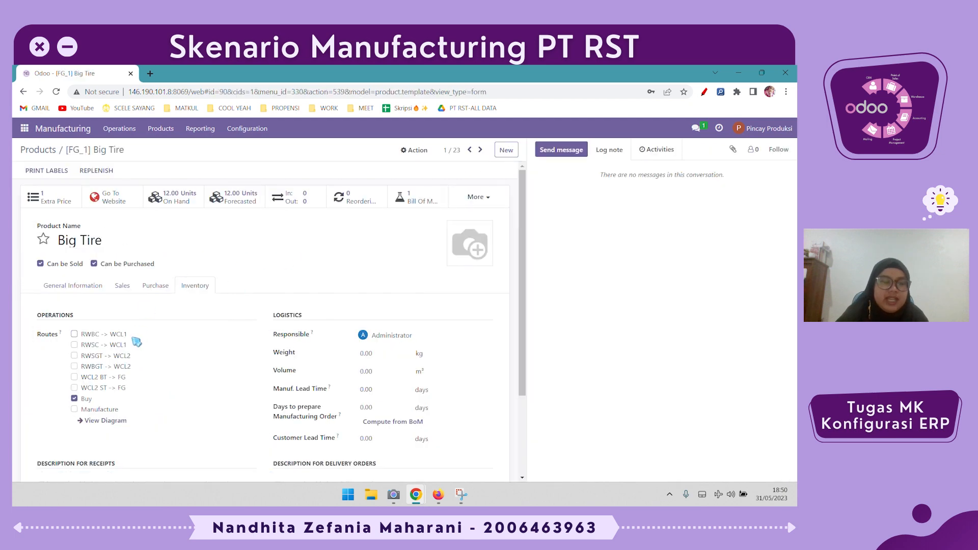
left_click(86, 400)
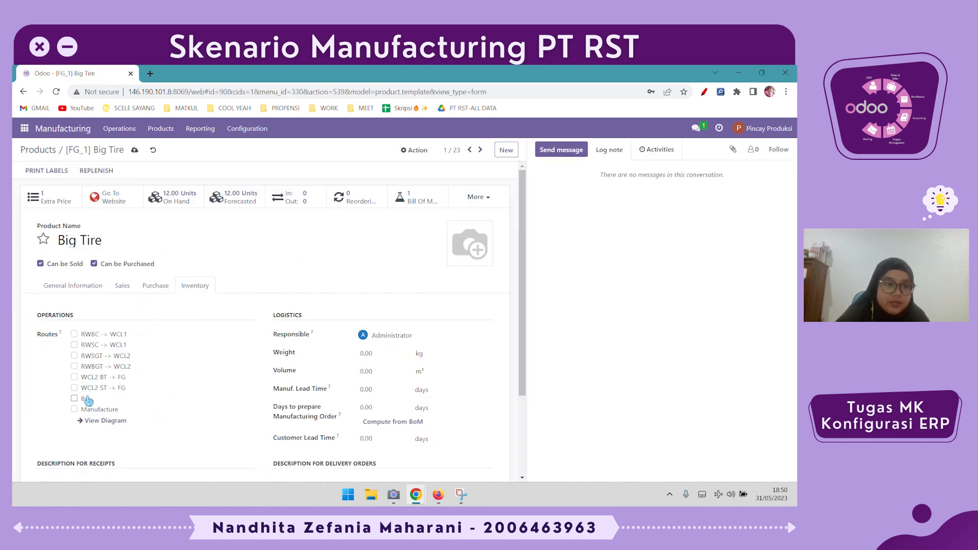
left_click(107, 380)
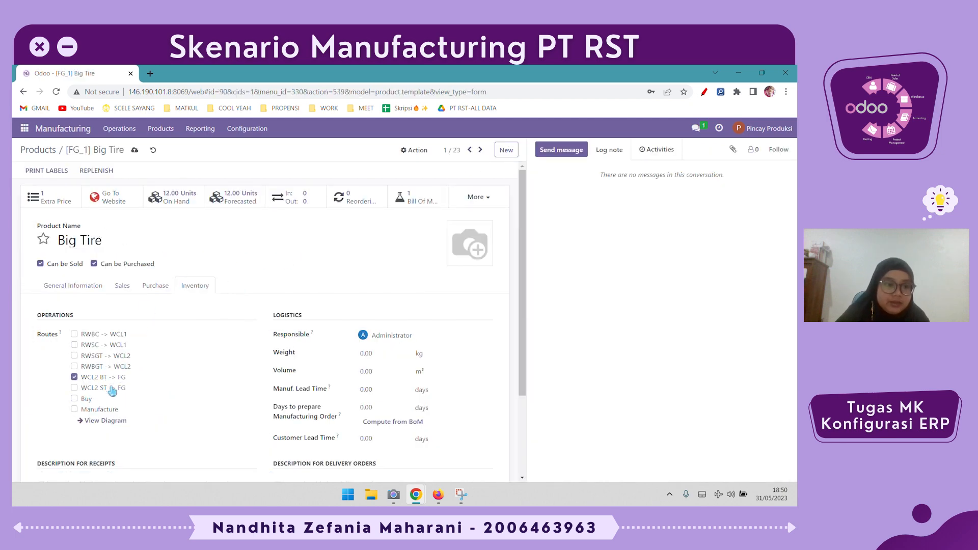
left_click(106, 421)
left_click(174, 251)
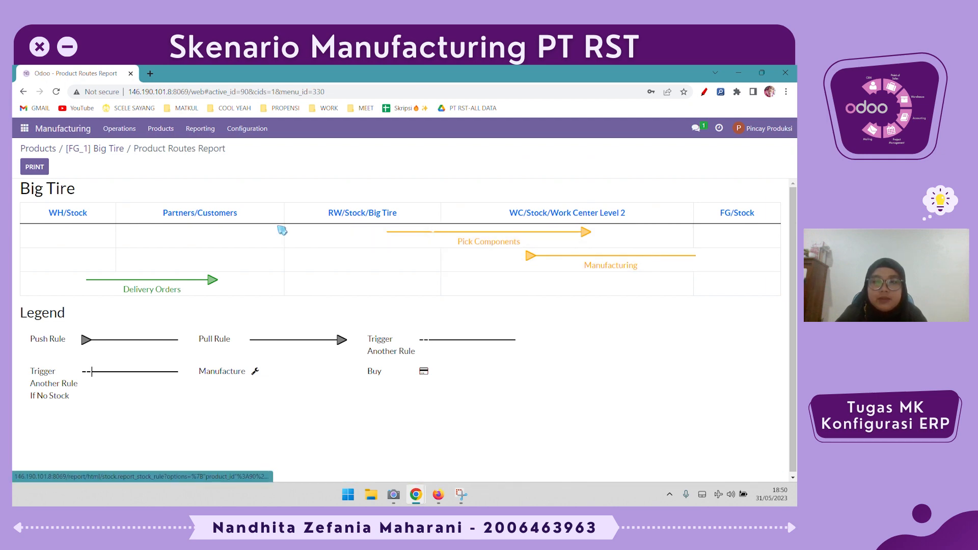
left_click(96, 152)
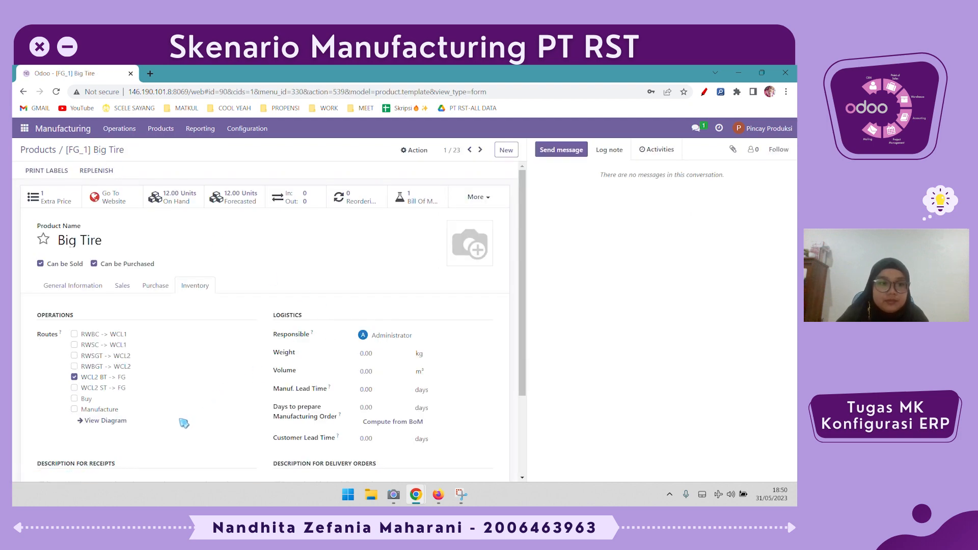
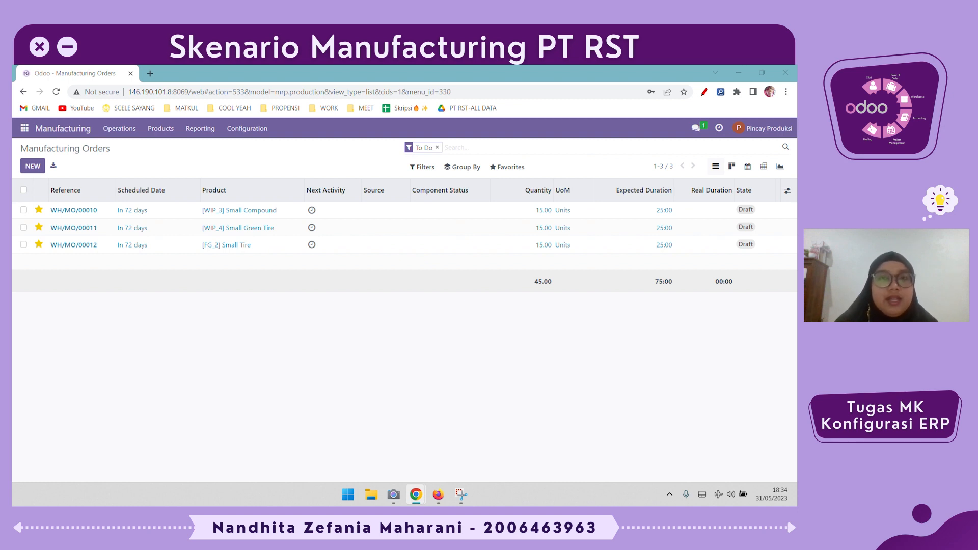
- Open the inventory adjustments list in Inventory and remove the My Counts filter to show all stock lines
left_click(23, 129)
left_click(43, 218)
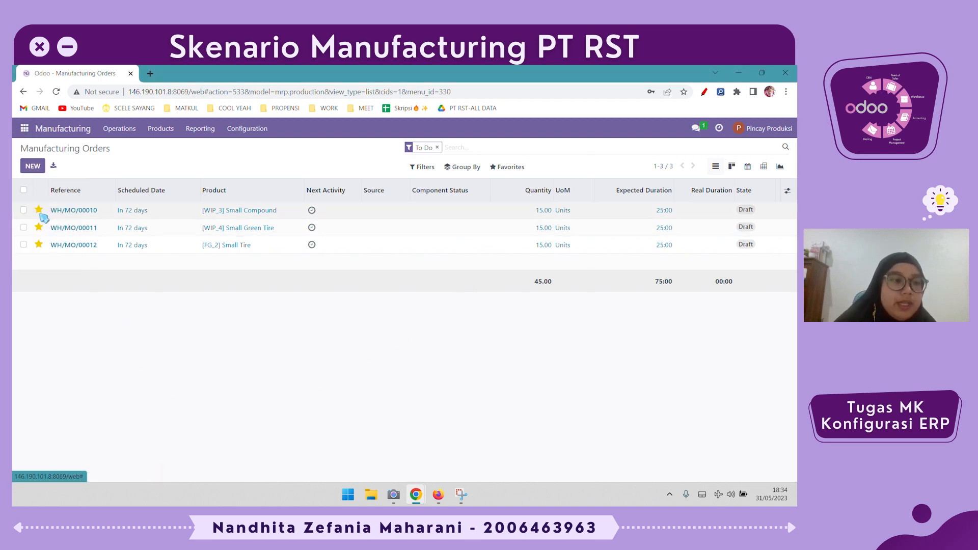
left_click(125, 134)
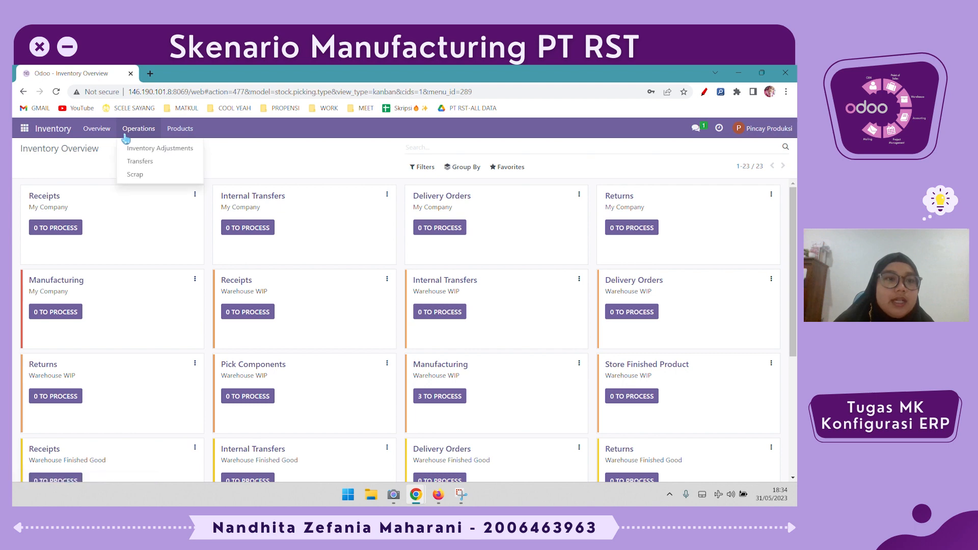
left_click(166, 151)
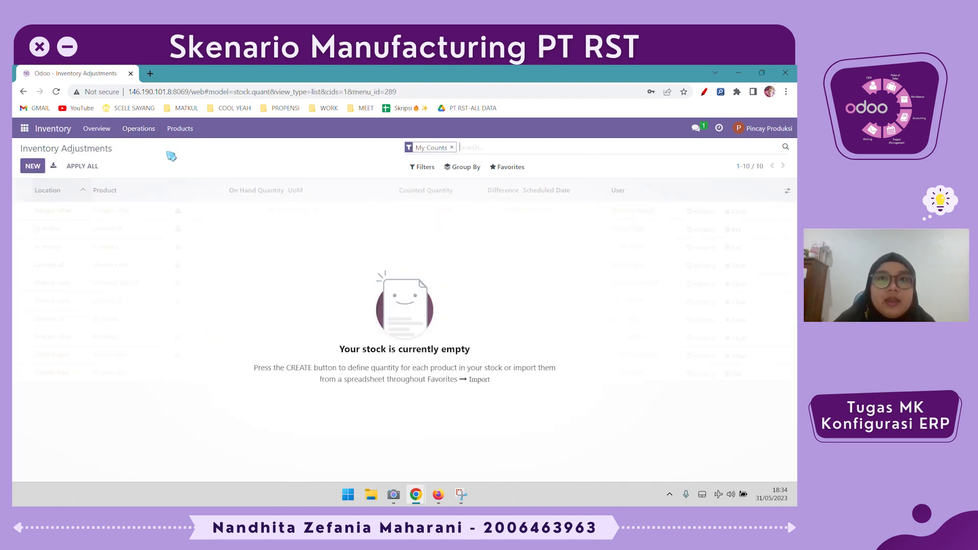
left_click(451, 148)
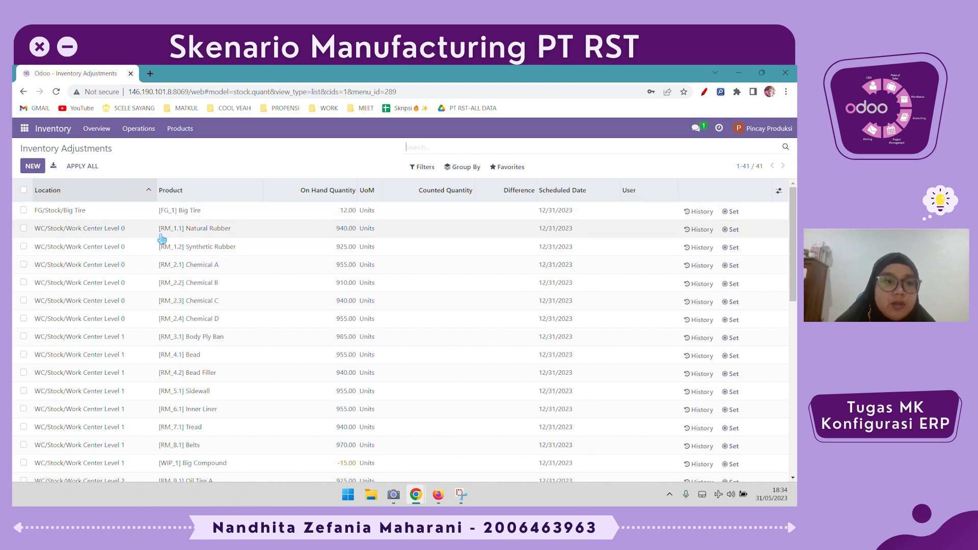
- Examine the on-hand quantities of finished goods, raw materials and work-in-process products across the FG, WC and WH stock locations
scroll(179, 228, "down", 8)
scroll(181, 239, "up", 3)
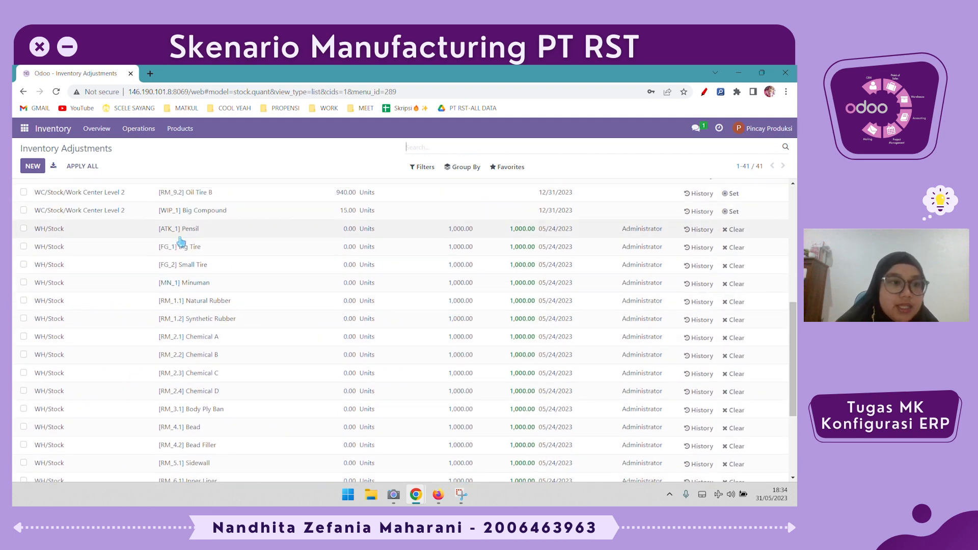
scroll(181, 242, "up", 5)
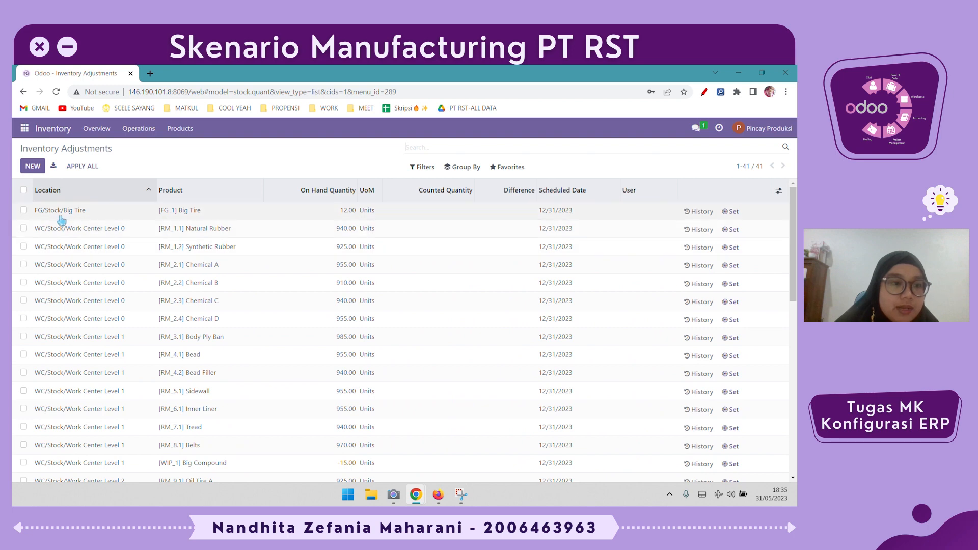
scroll(205, 219, "down", 8)
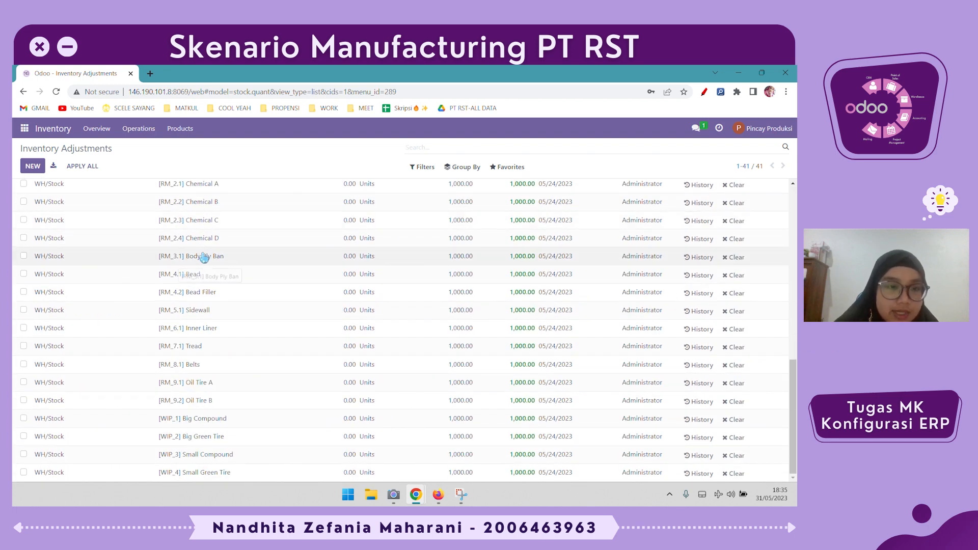
scroll(240, 321, "up", 3)
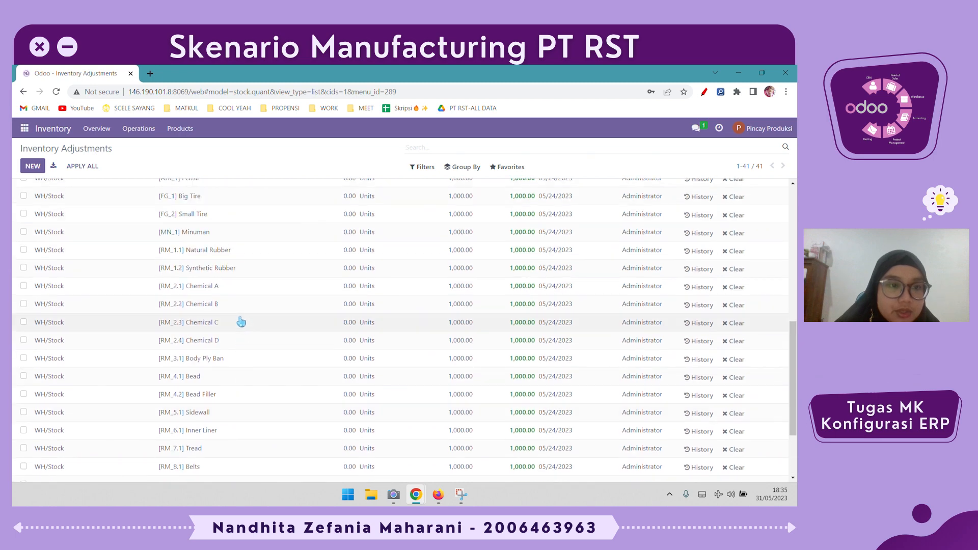
scroll(240, 321, "up", 2)
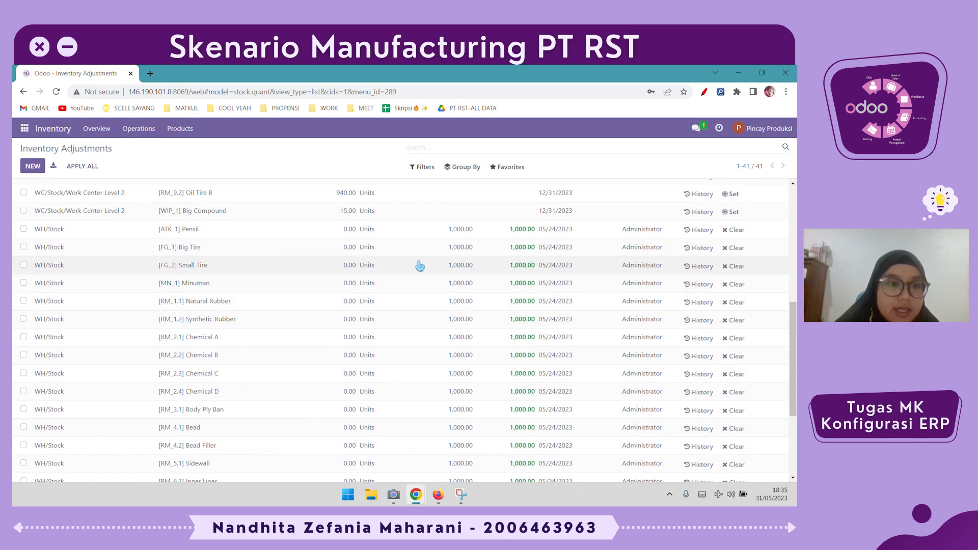
scroll(408, 267, "up", 10)
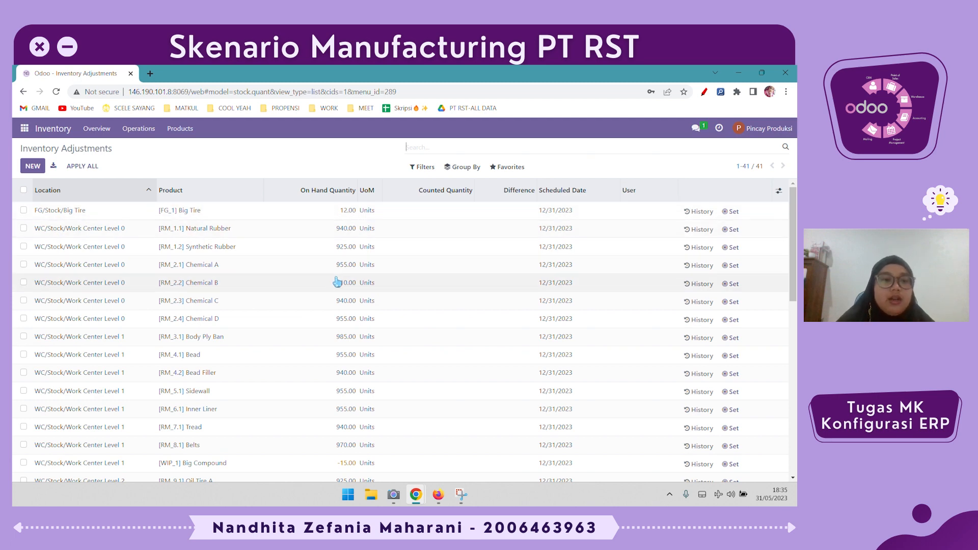
scroll(338, 282, "down", 8)
scroll(325, 321, "up", 4)
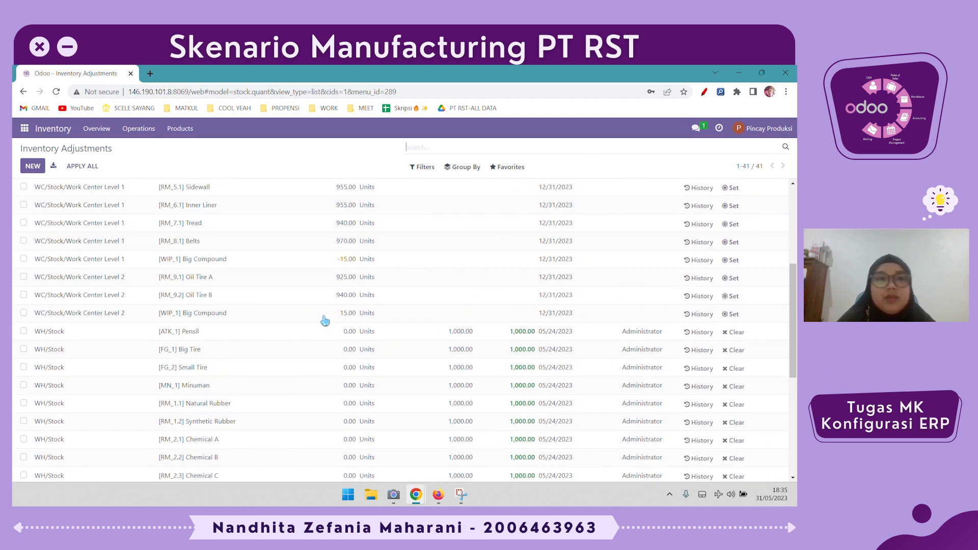
scroll(325, 321, "up", 4)
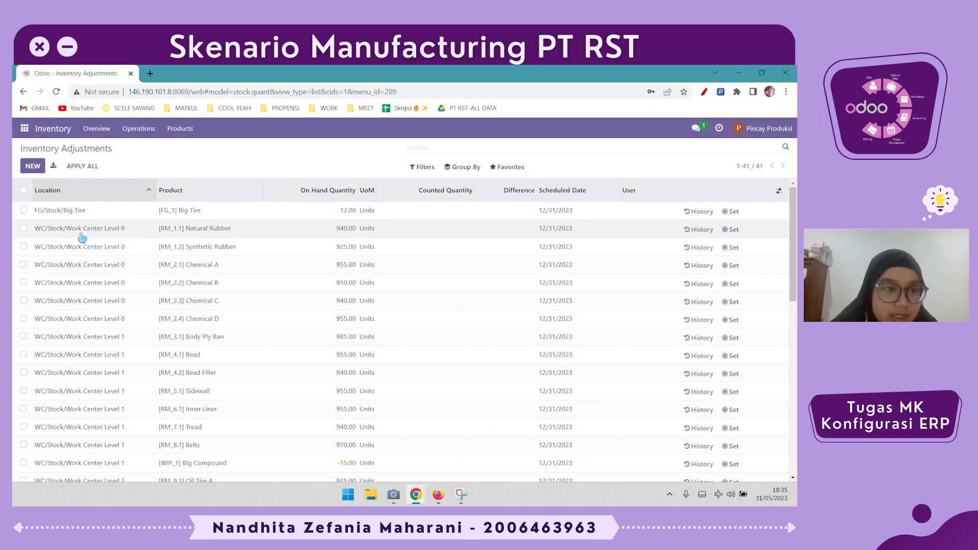
scroll(160, 418, "down", 1)
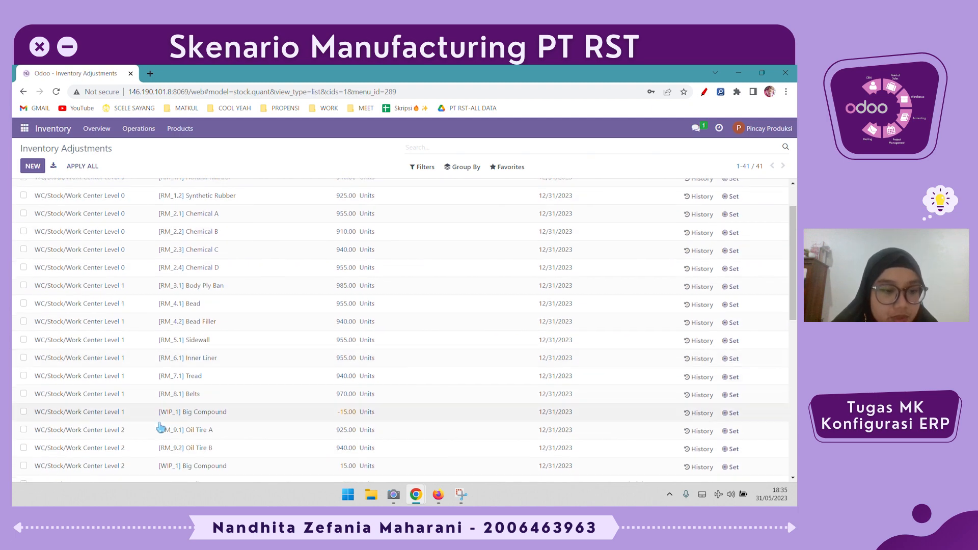
scroll(275, 449, "down", 1)
scroll(274, 449, "up", 1)
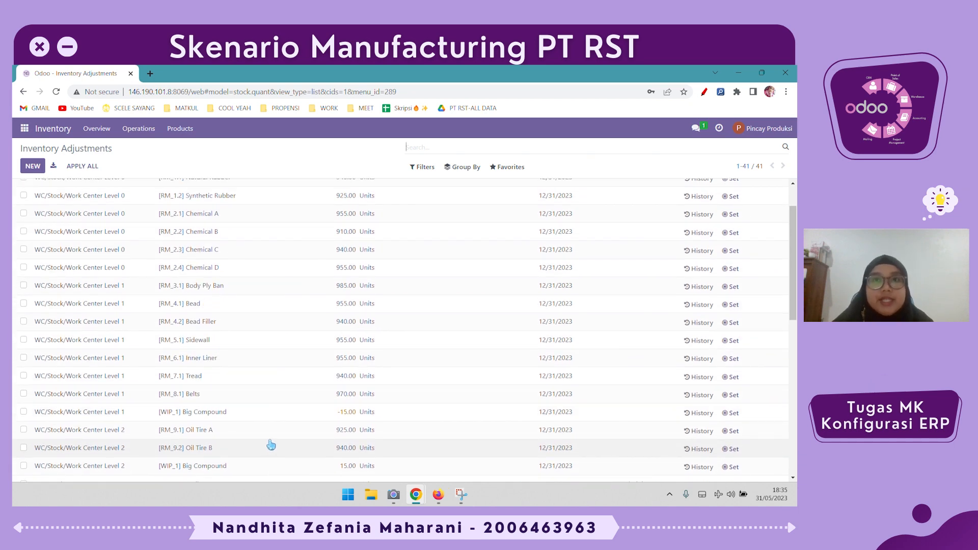
scroll(269, 444, "up", 1)
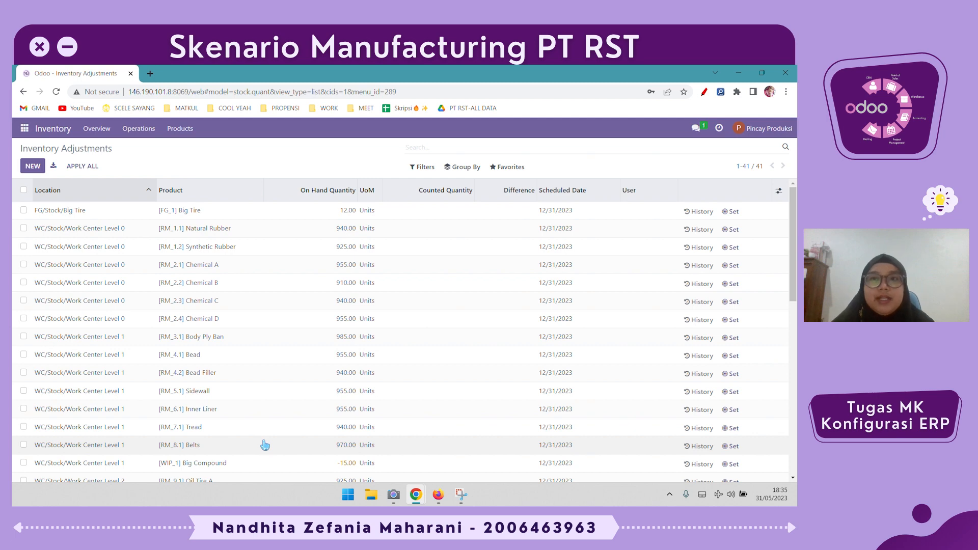
scroll(262, 447, "down", 5)
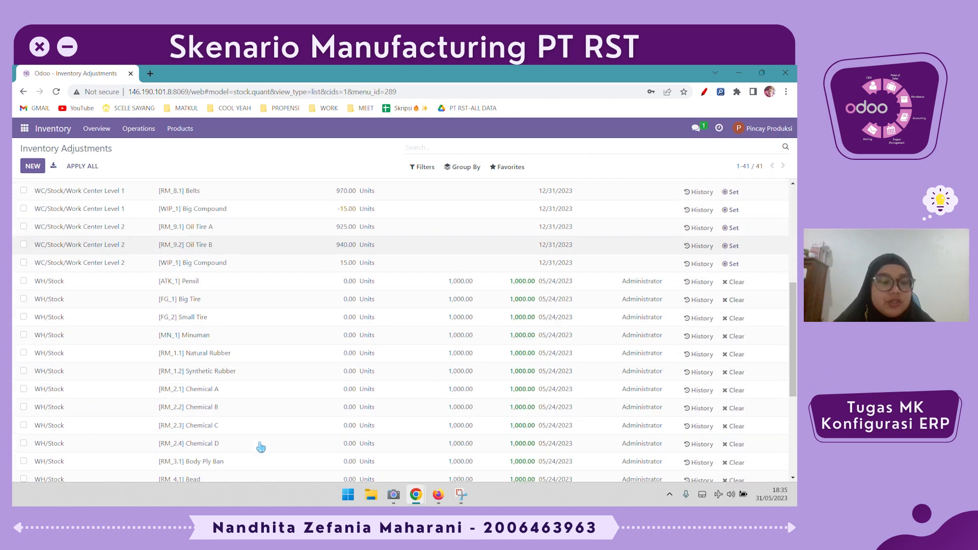
scroll(262, 447, "up", 5)
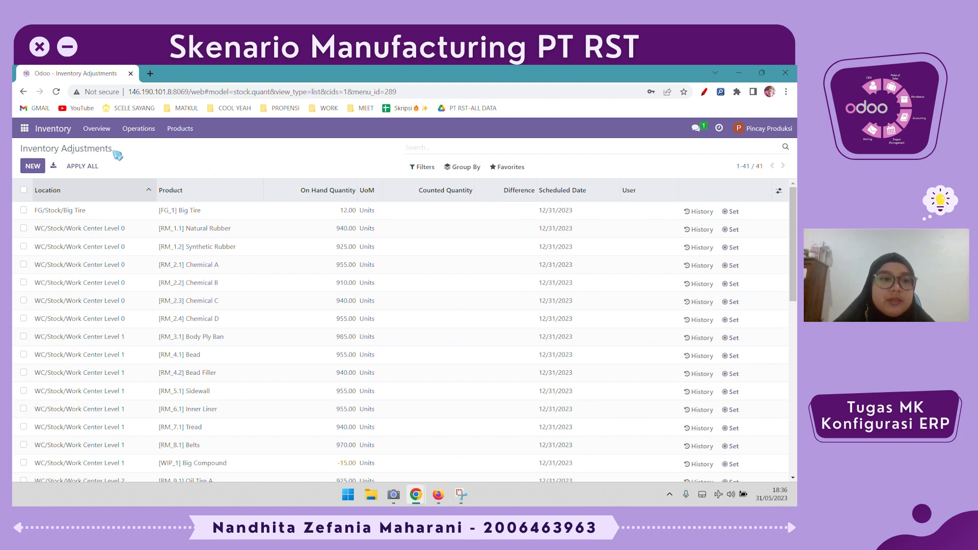
- Open the Small Compound manufacturing order WH/MO/00010 and review its work orders and its component and finished product locations
left_click(31, 133)
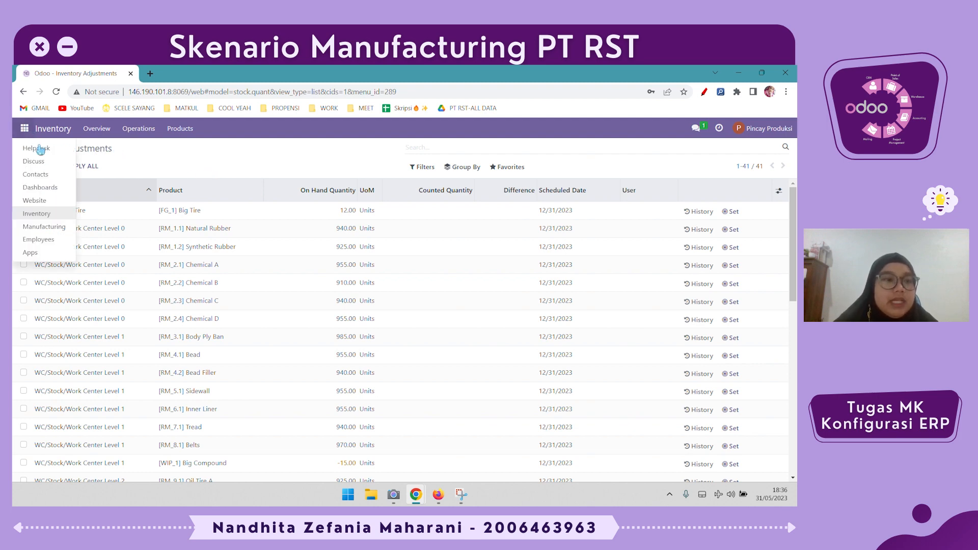
left_click(43, 222)
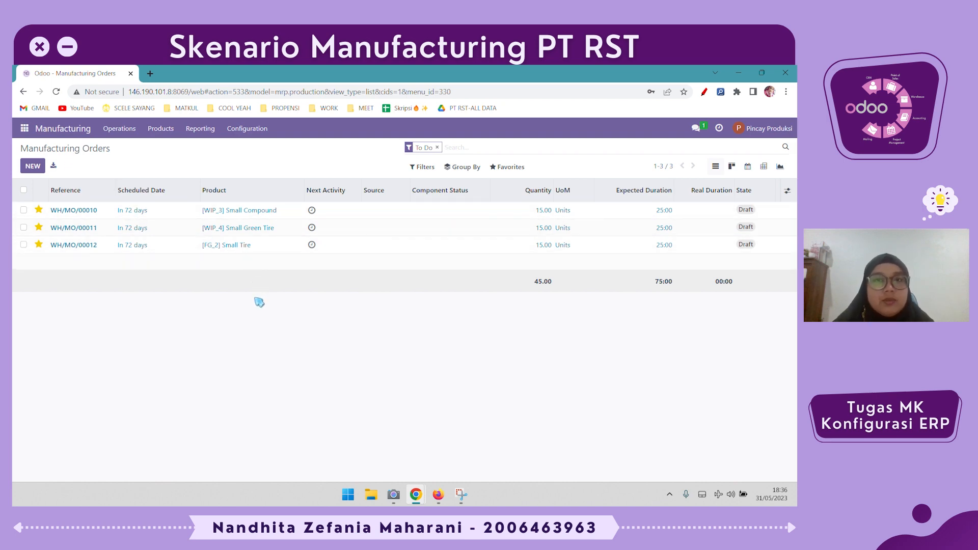
left_click(348, 211)
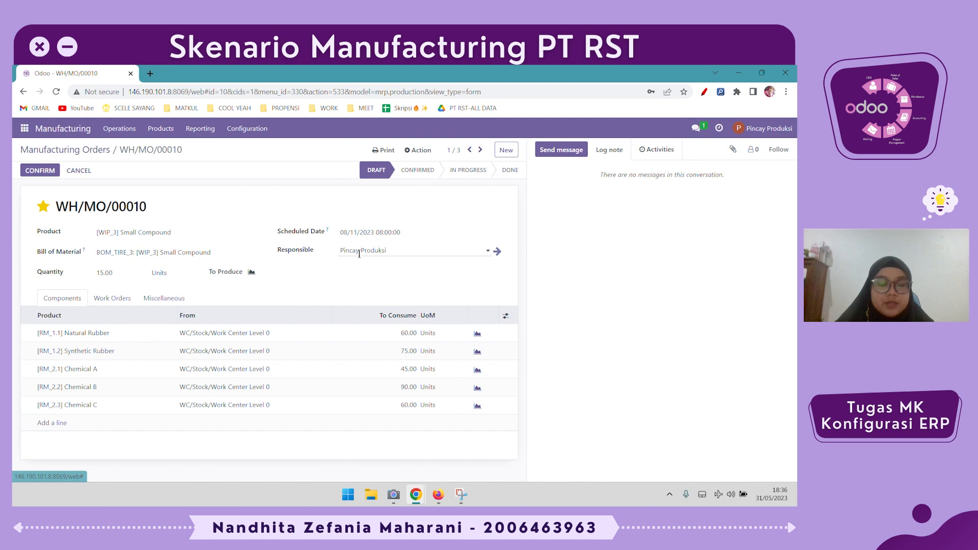
left_click(130, 296)
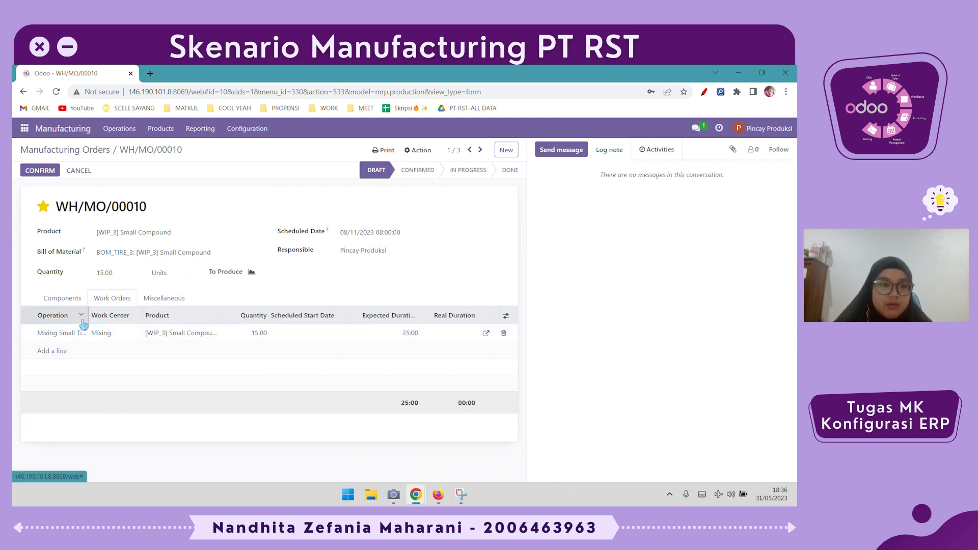
left_click_drag(88, 315, 117, 315)
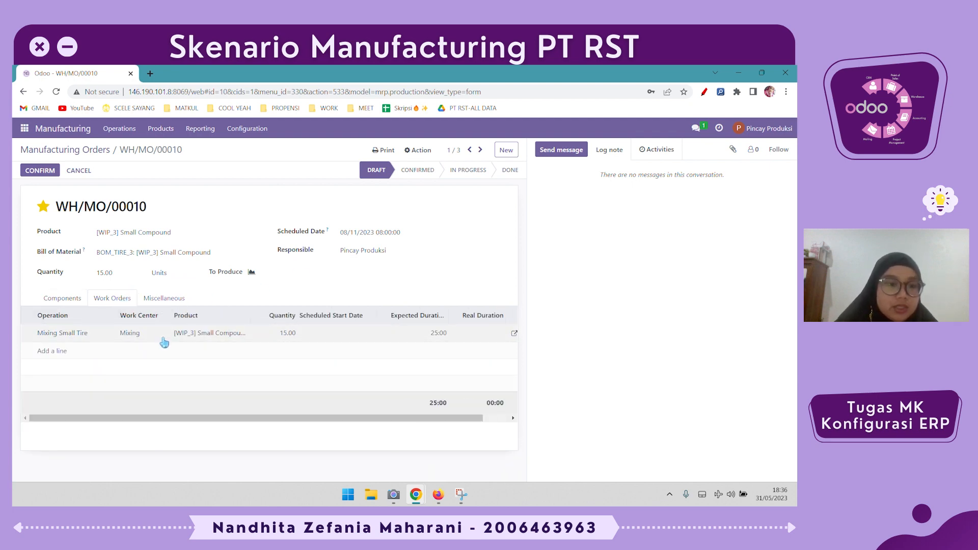
left_click(158, 299)
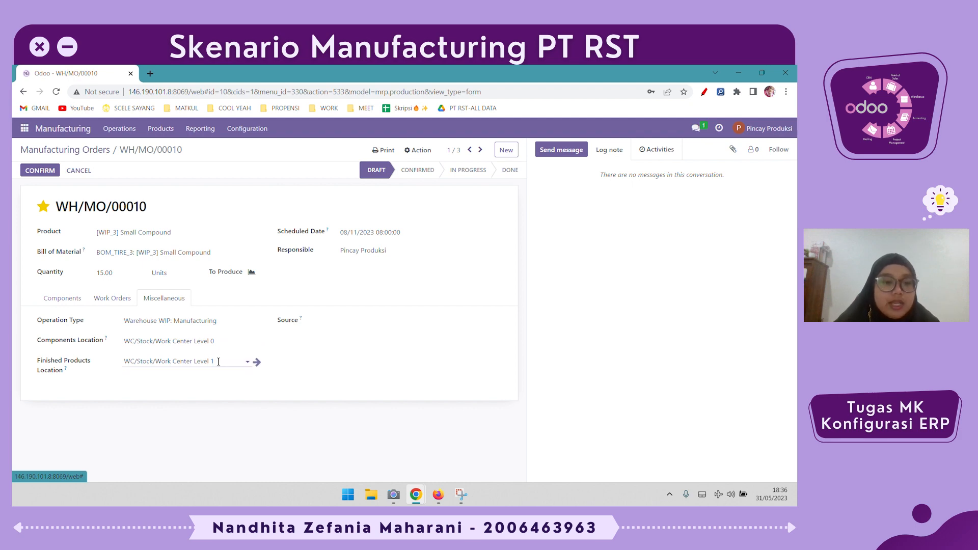
- Confirm the Small Compound manufacturing order, start and finish its mixing work order, and validate the production
left_click(51, 173)
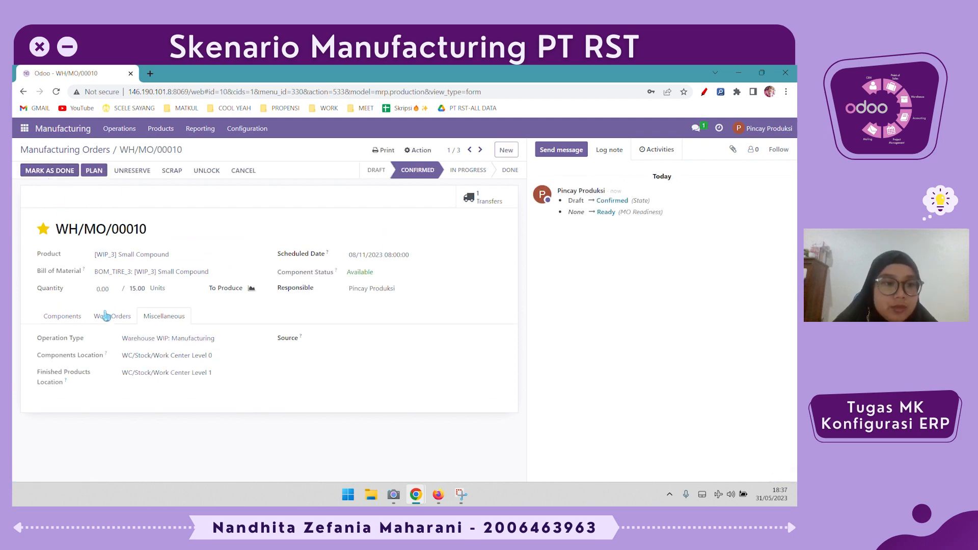
left_click(106, 317)
left_click(443, 352)
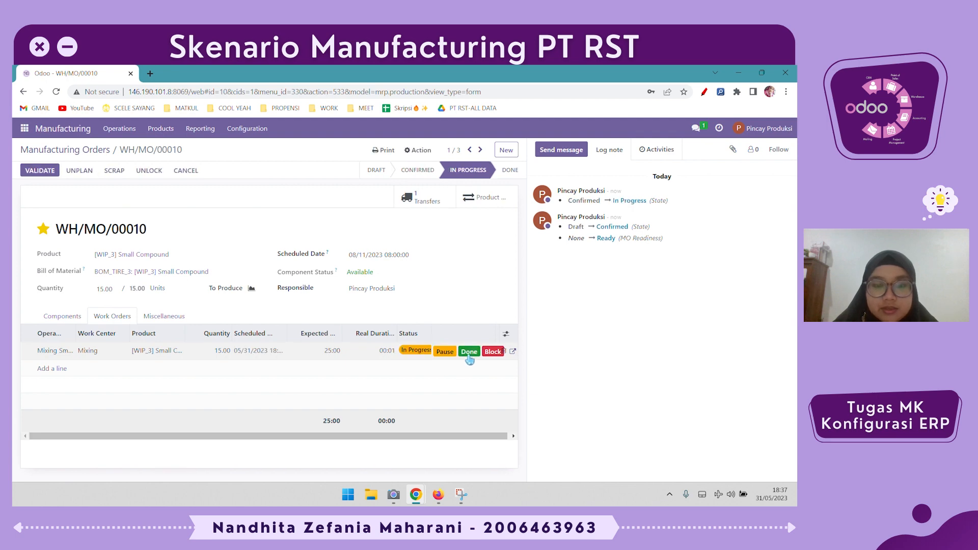
left_click(468, 356)
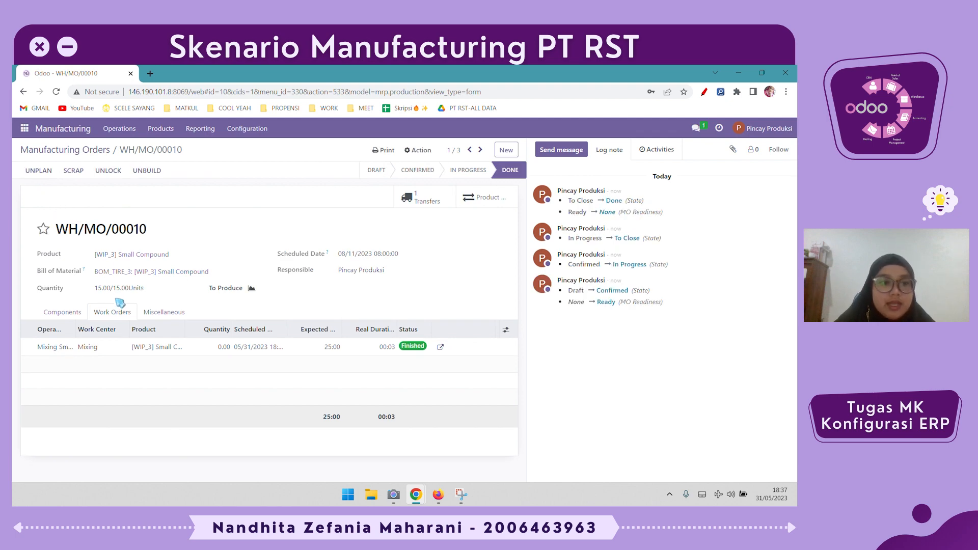
left_click_drag(95, 289, 174, 295)
left_click(174, 295)
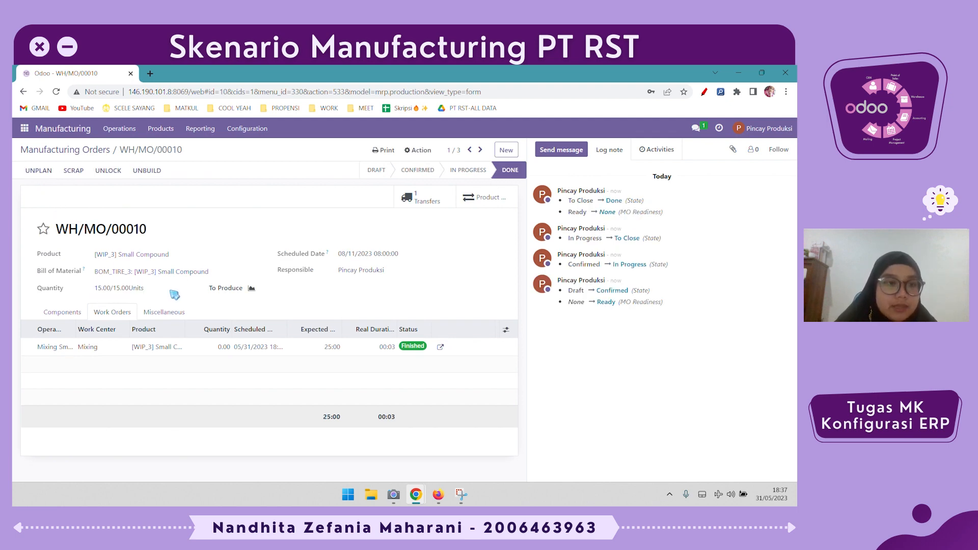
- Open the Small Compound product and check its forecasted report and stock moves history
left_click(163, 129)
left_click(170, 160)
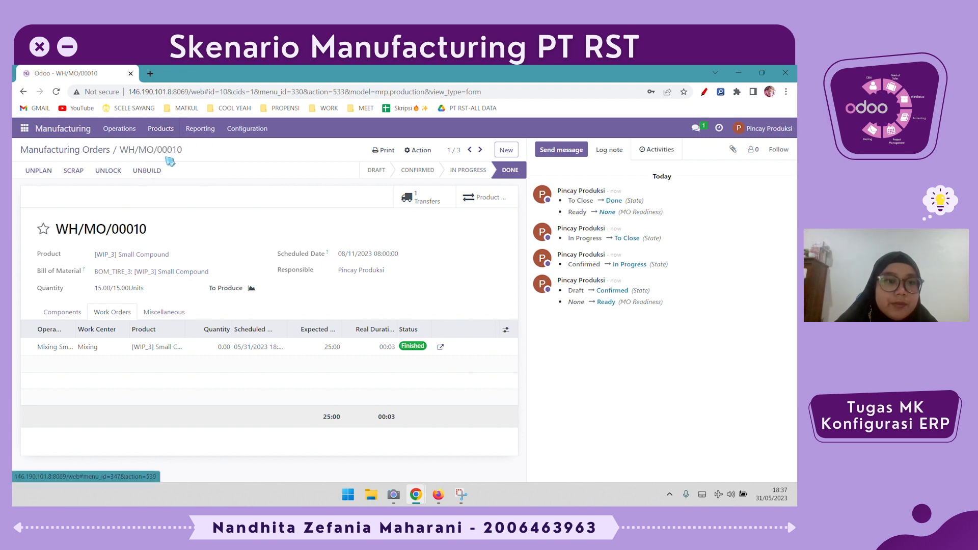
scroll(331, 357, "down", 1)
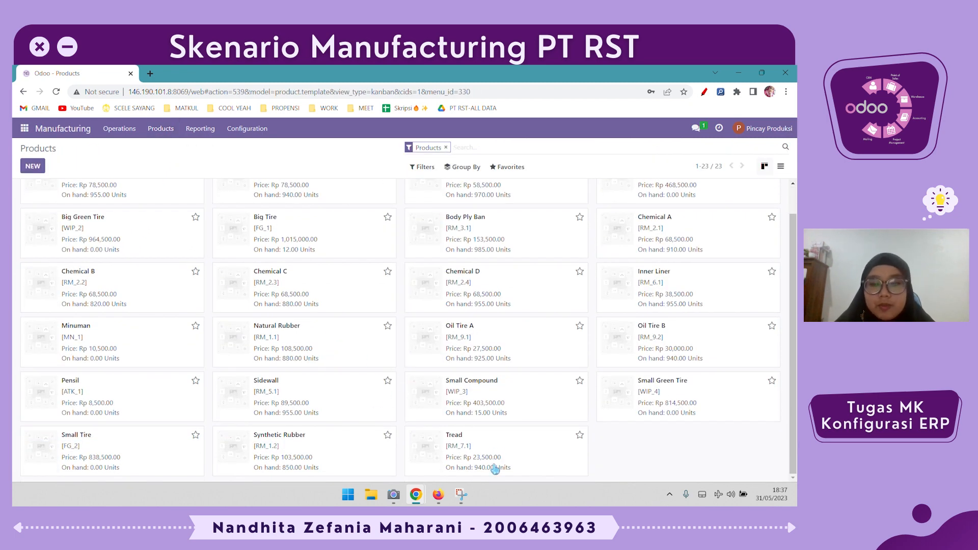
left_click(532, 412)
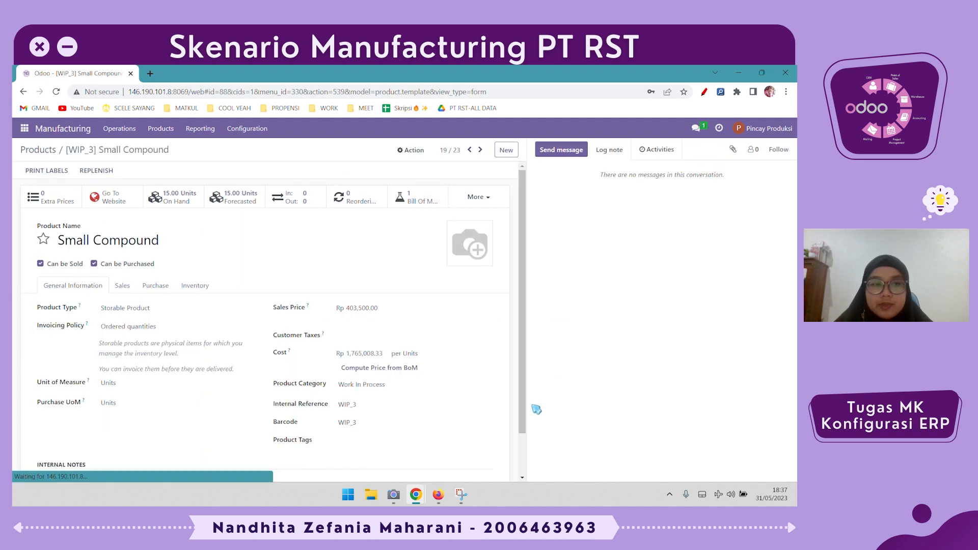
left_click(254, 200)
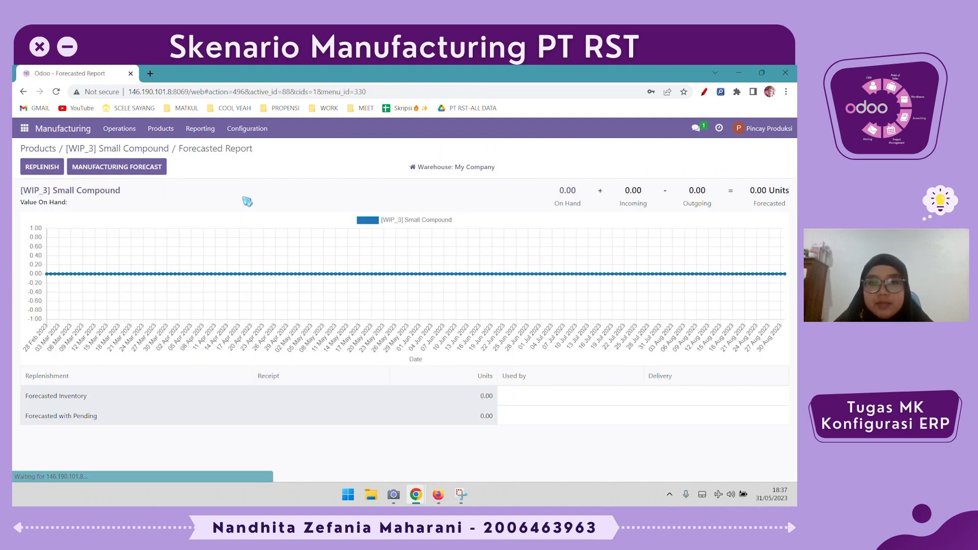
left_click(105, 149)
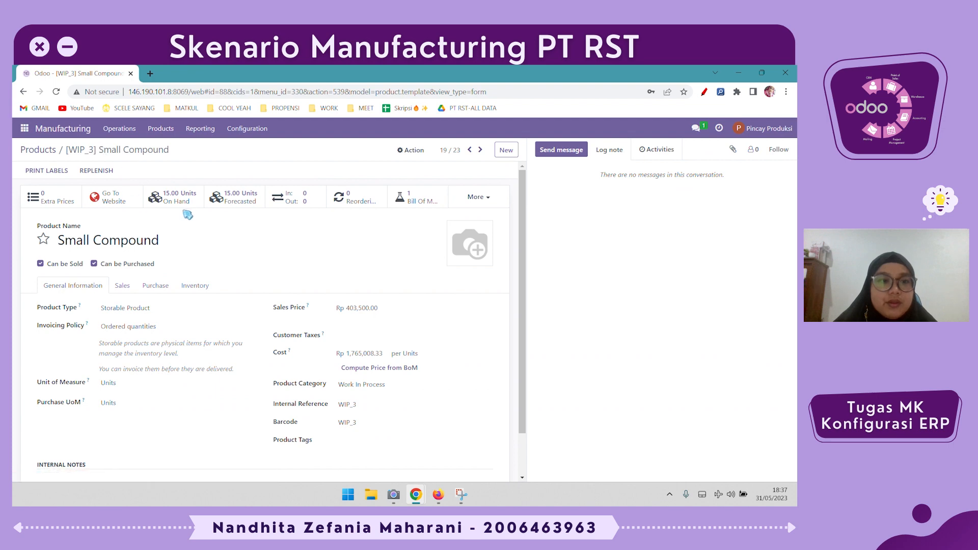
left_click(306, 205)
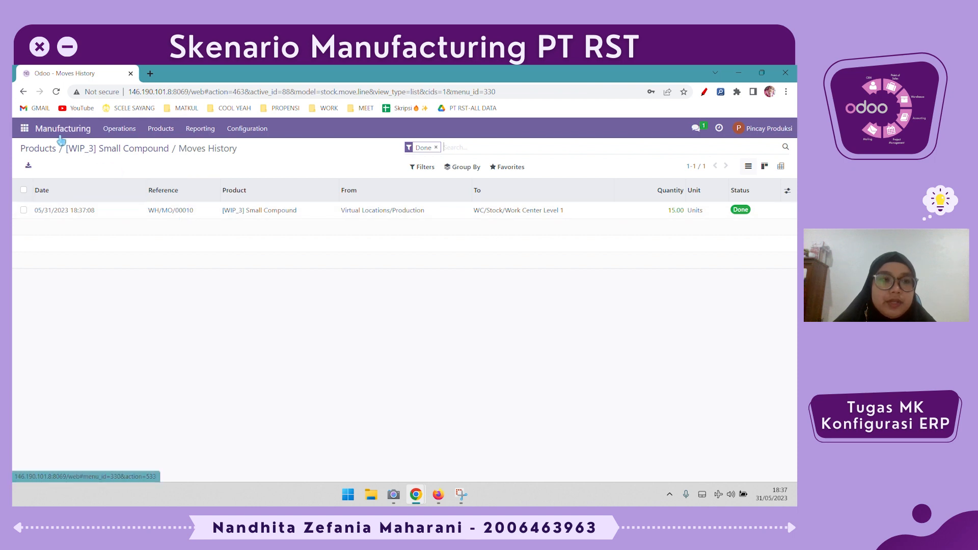
- Return to the manufacturing orders list and open the Small Green Tire order WH/MO/00011
left_click(130, 137)
left_click(131, 148)
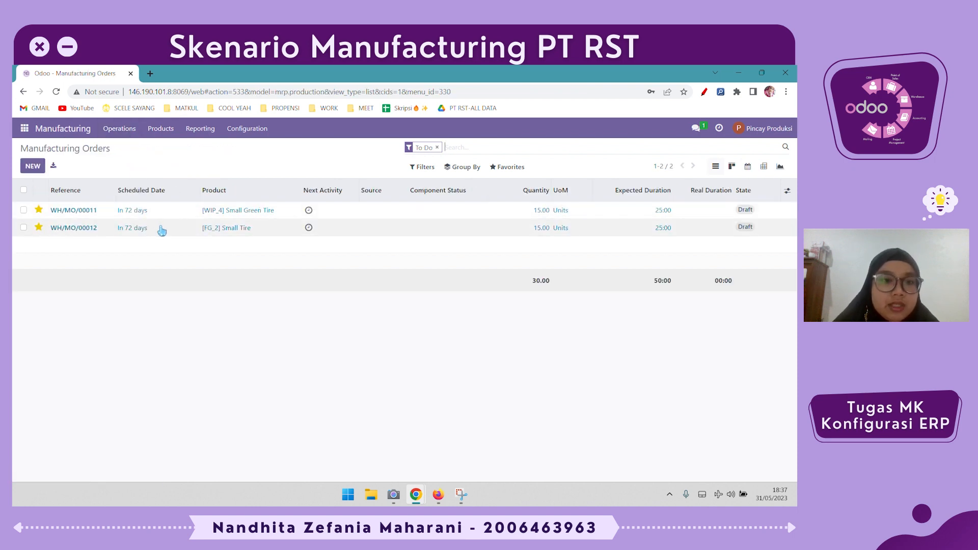
left_click(176, 211)
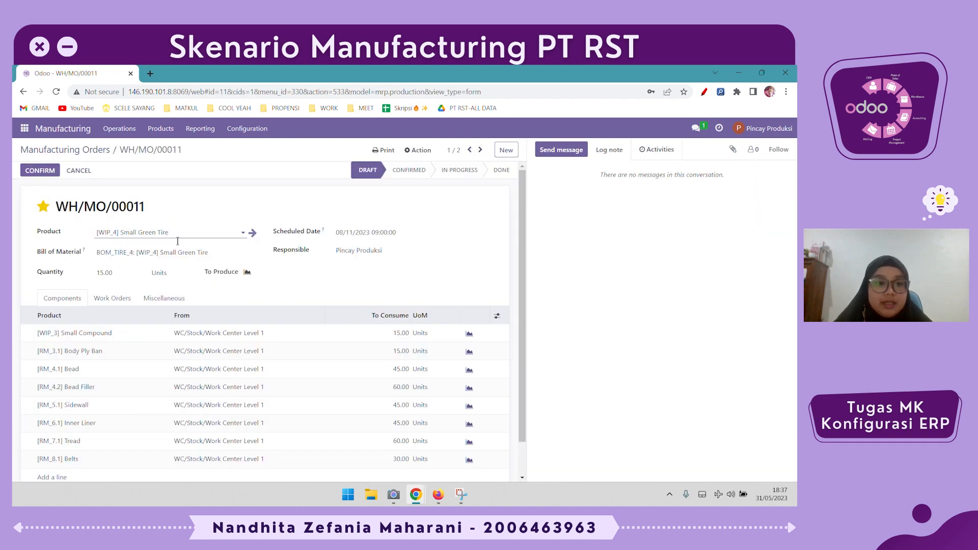
- Review the Small Green Tire order's components, work orders and locations, and compare its components with those of the Small Tire order WH/MO/00012
scroll(197, 285, "down", 1)
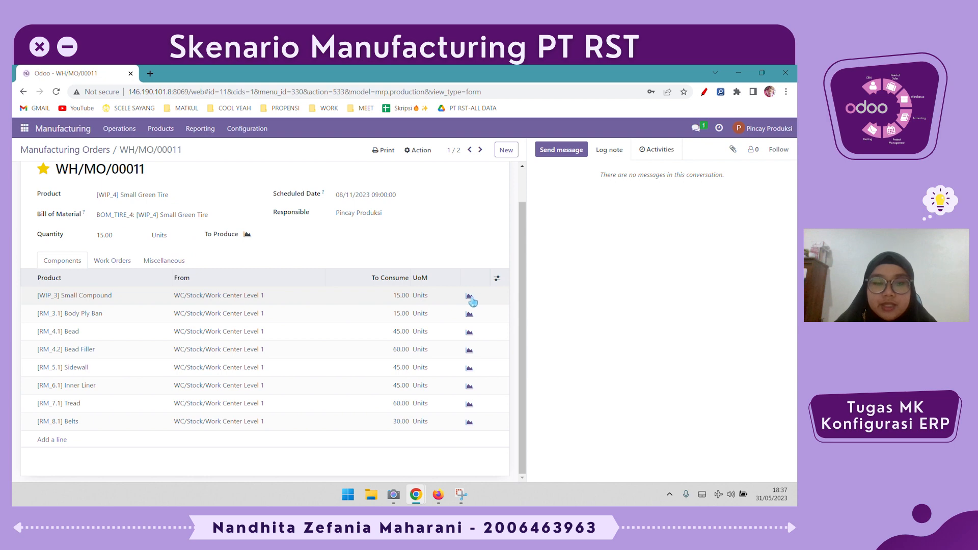
scroll(469, 300, "up", 1)
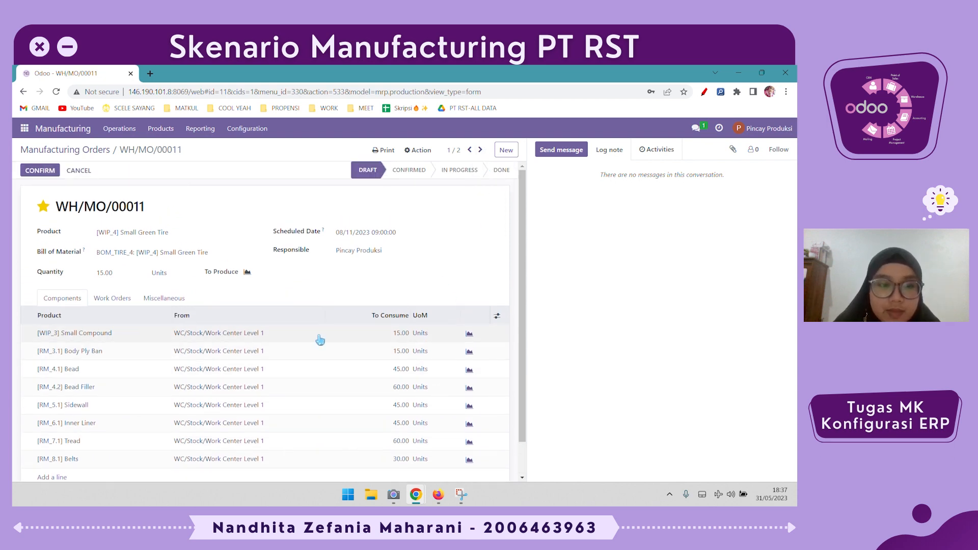
left_click(480, 149)
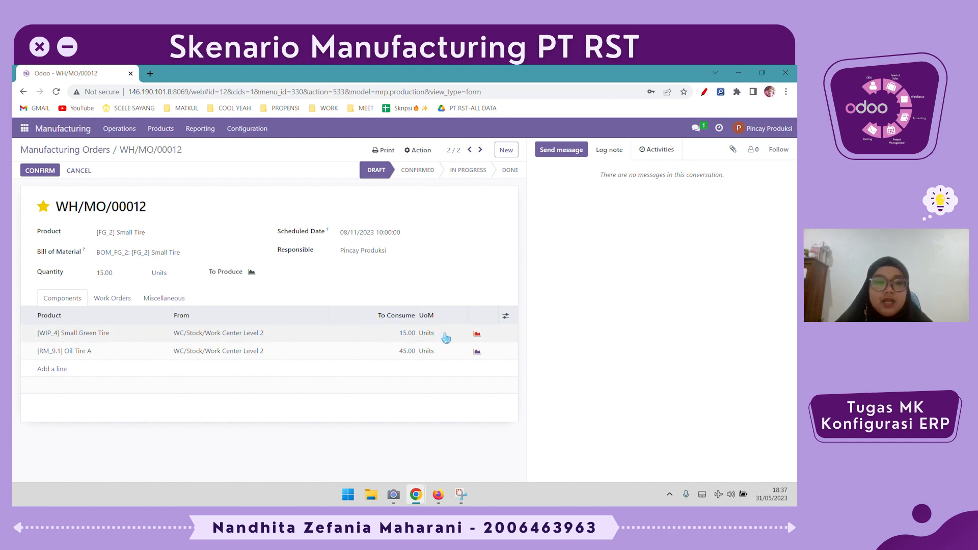
left_click(469, 150)
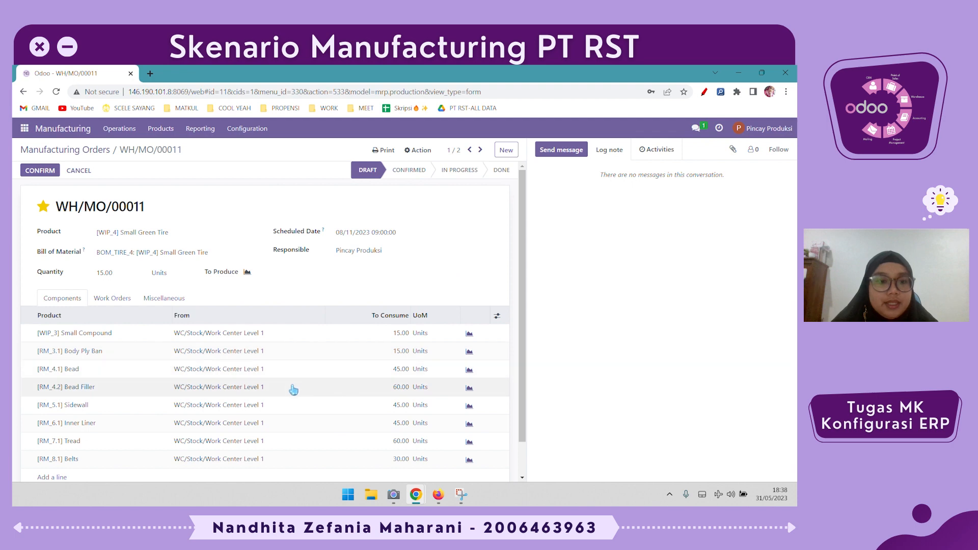
scroll(260, 337, "down", 1)
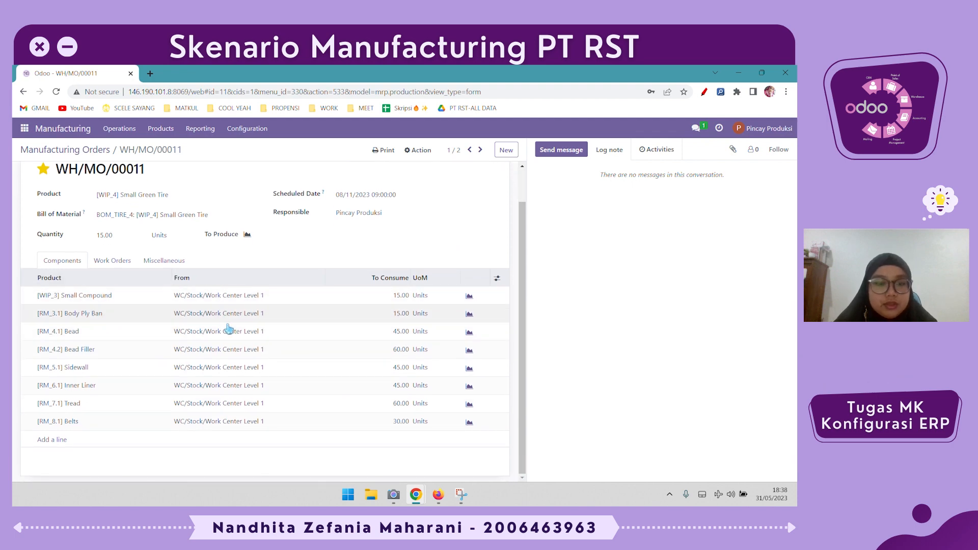
scroll(230, 341, "up", 1)
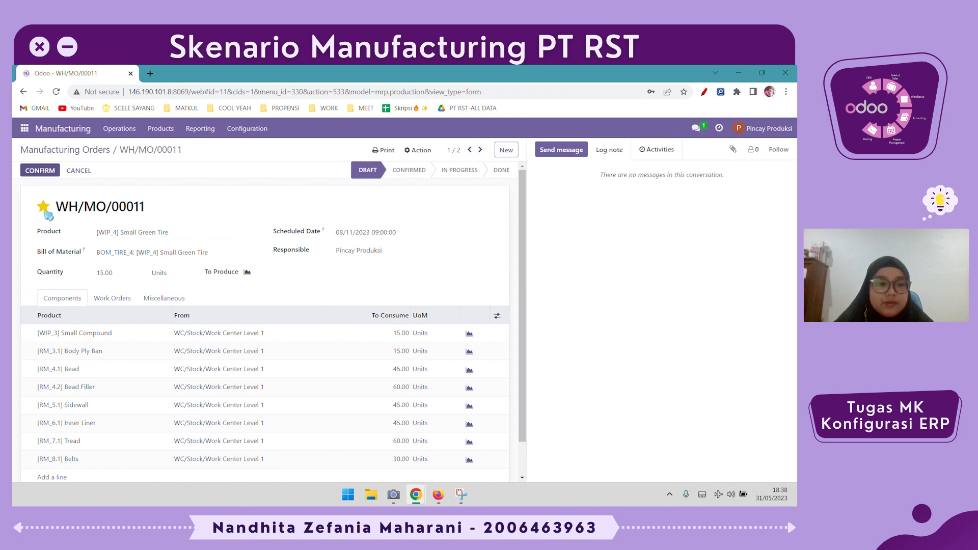
left_click(129, 304)
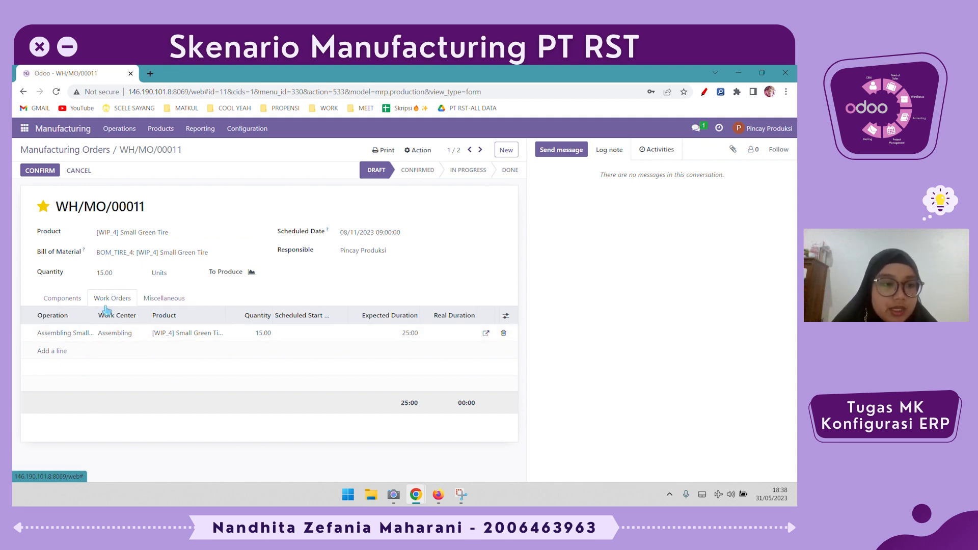
left_click(162, 298)
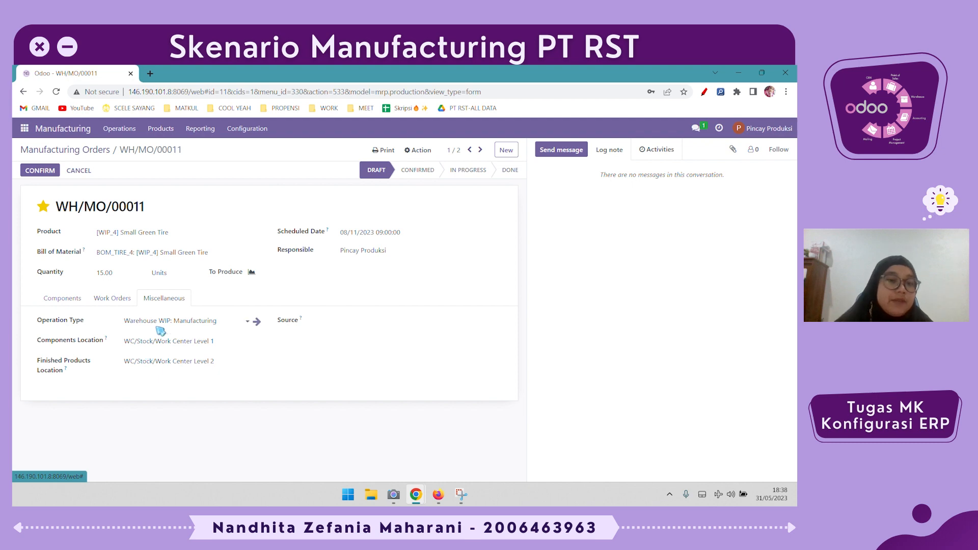
- Confirm the Small Green Tire manufacturing order, start and finish its assembling work order, and mark the production as done
left_click(120, 304)
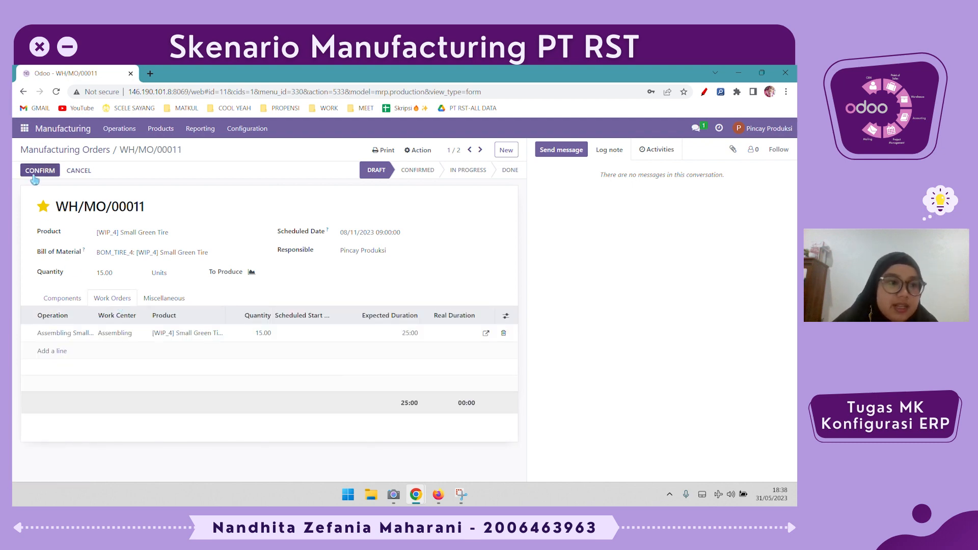
left_click(39, 171)
left_click(443, 329)
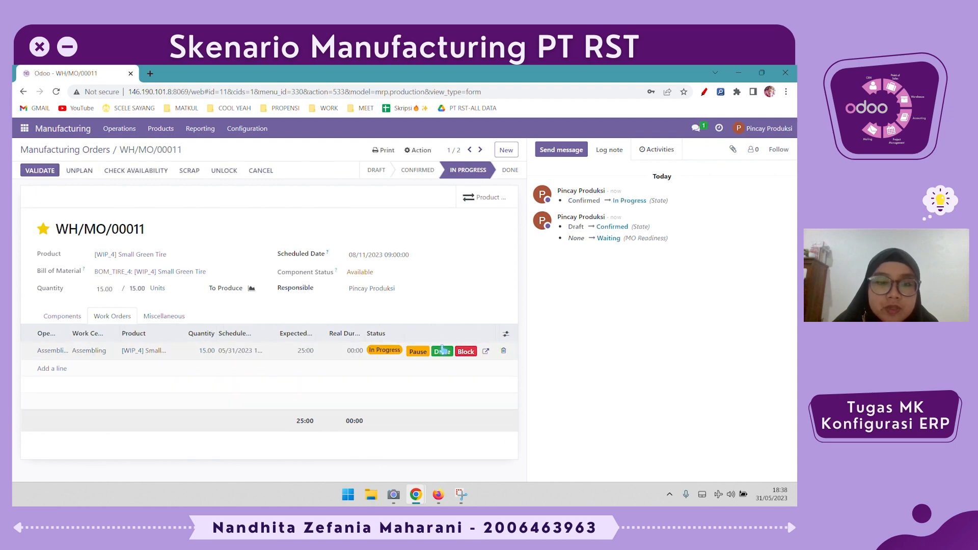
left_click(443, 351)
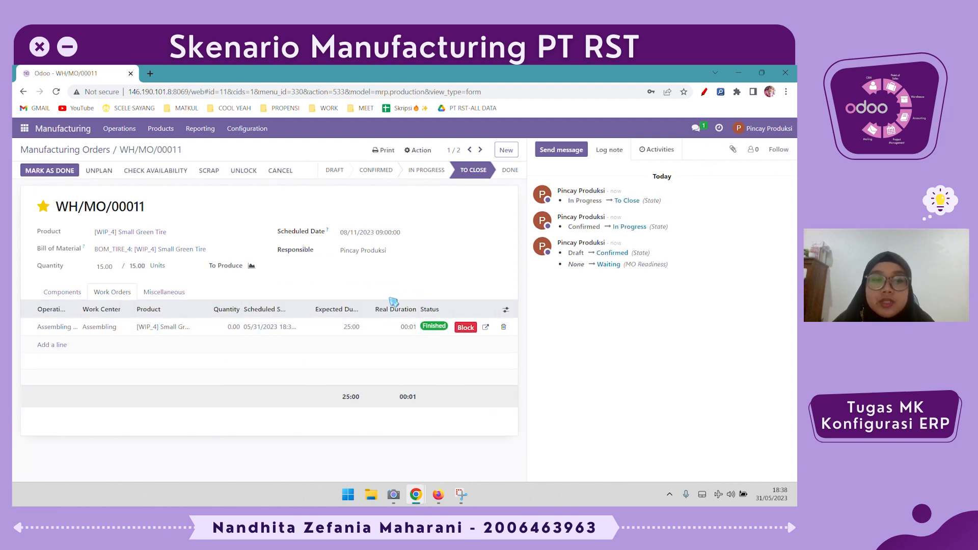
left_click(57, 172)
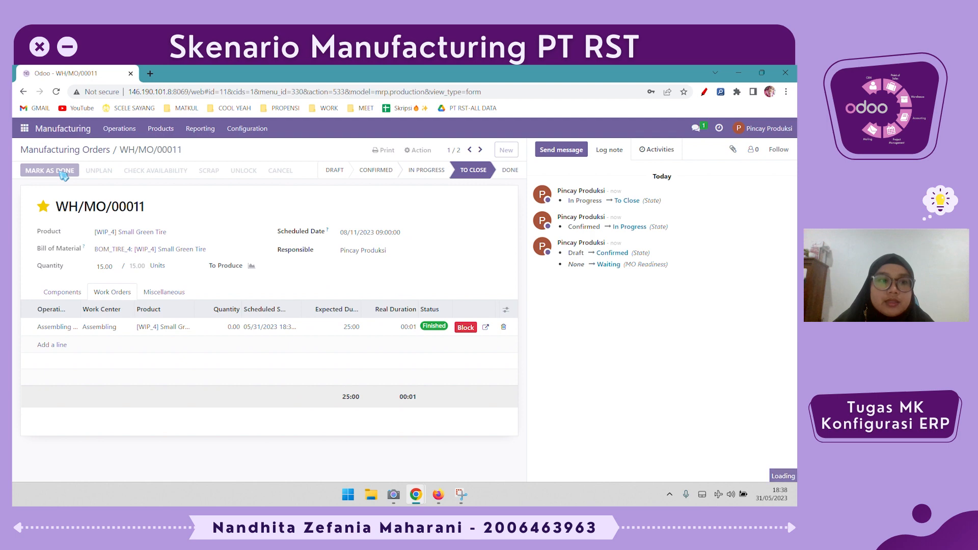
left_click_drag(160, 290, 18, 290)
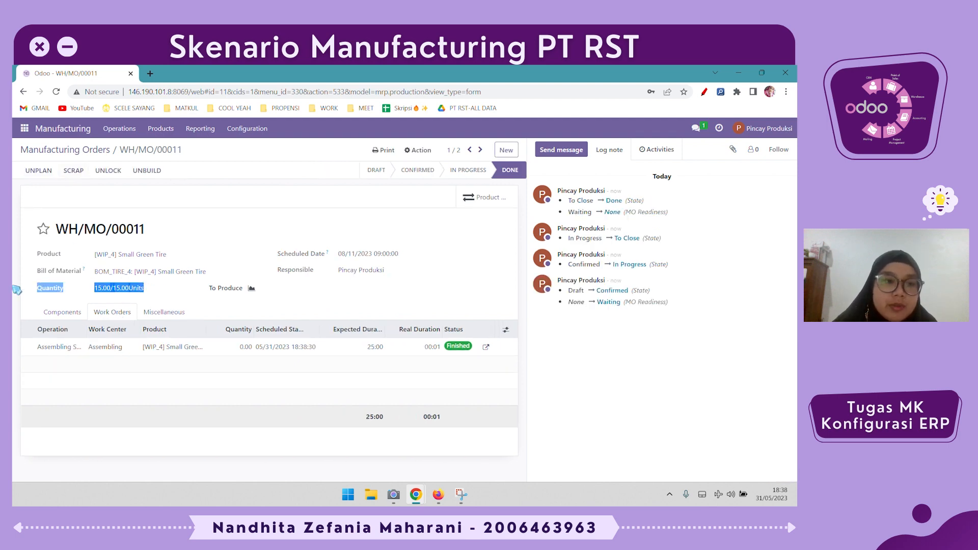
left_click(198, 222)
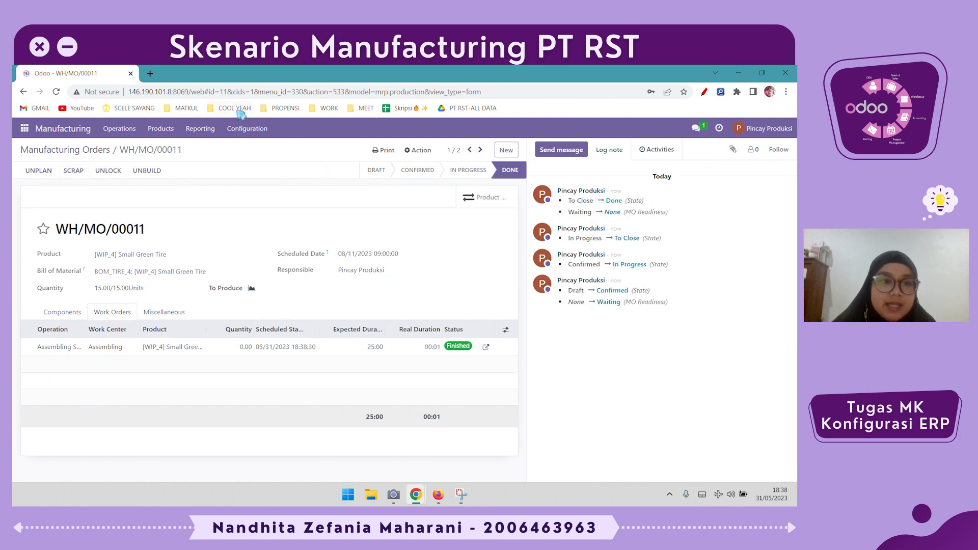
- Open the Small Green Tire product and check its stock moves history
left_click(160, 128)
left_click(181, 161)
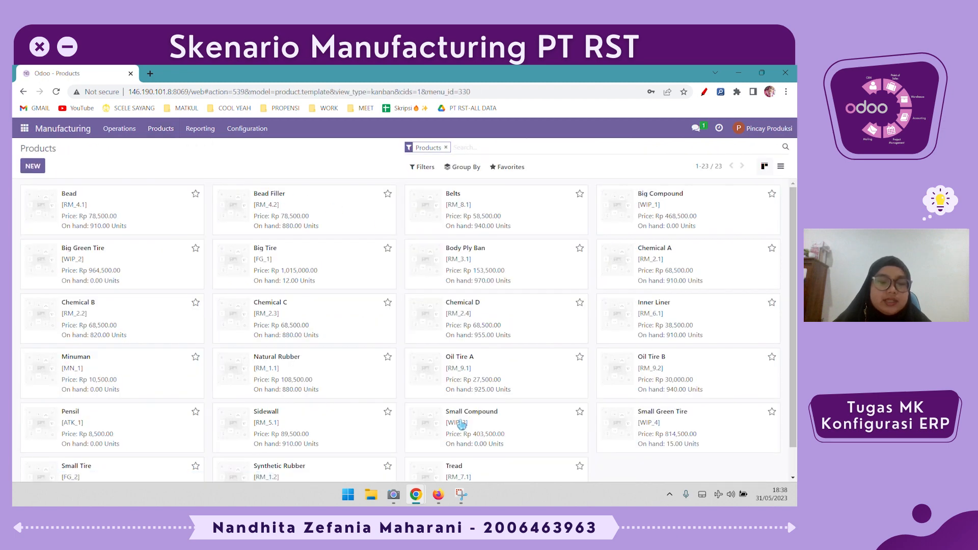
scroll(452, 426, "down", 1)
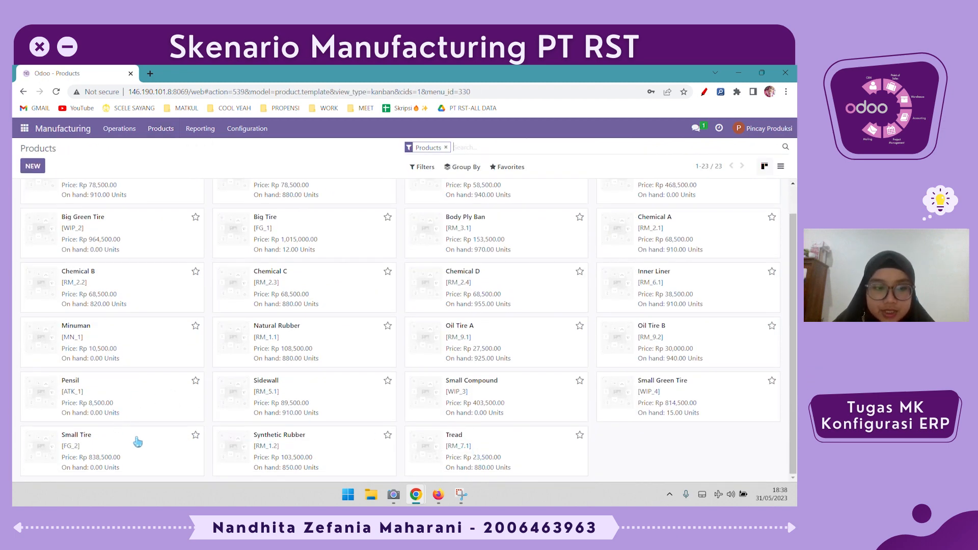
left_click(676, 406)
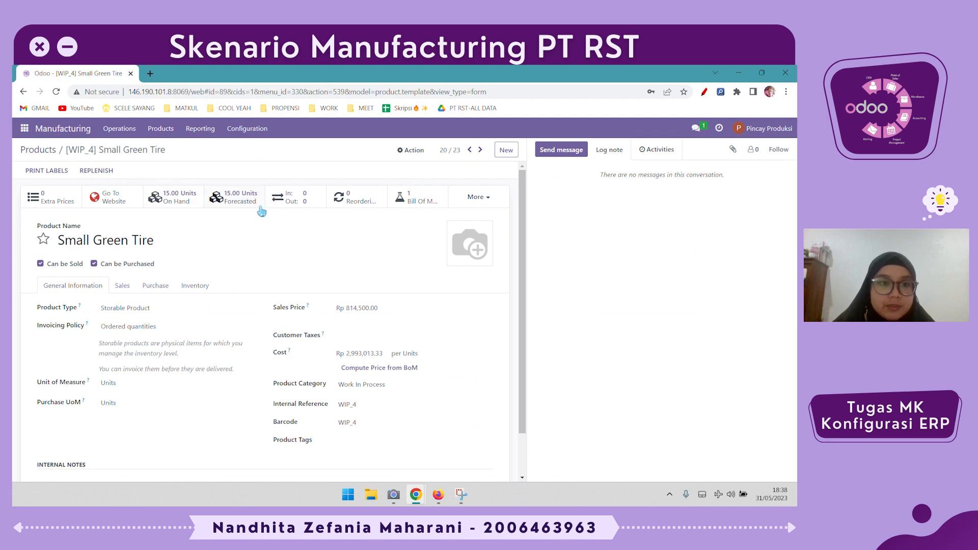
left_click(289, 203)
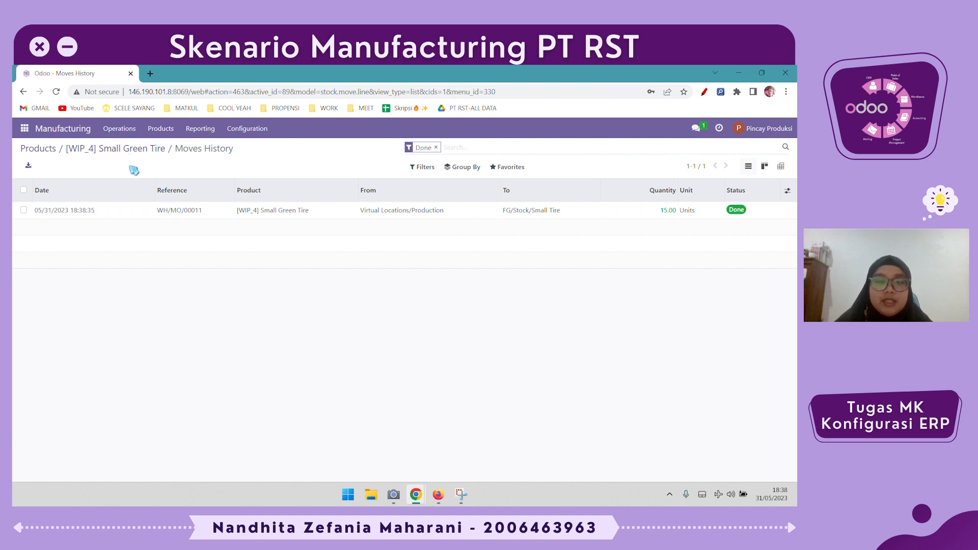
- Return to the manufacturing orders list and open the Small Tire order WH/MO/00012
left_click(127, 130)
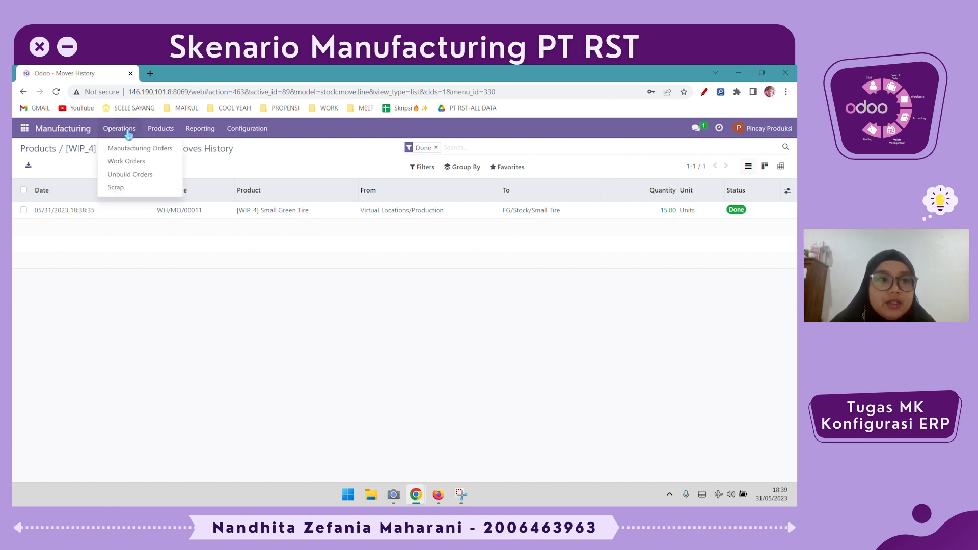
left_click(130, 148)
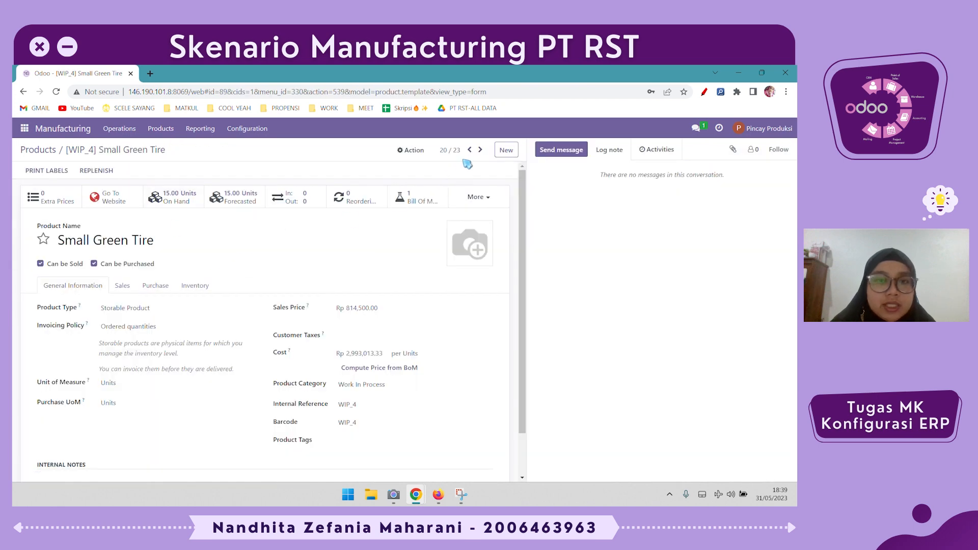
left_click(36, 152)
left_click(119, 129)
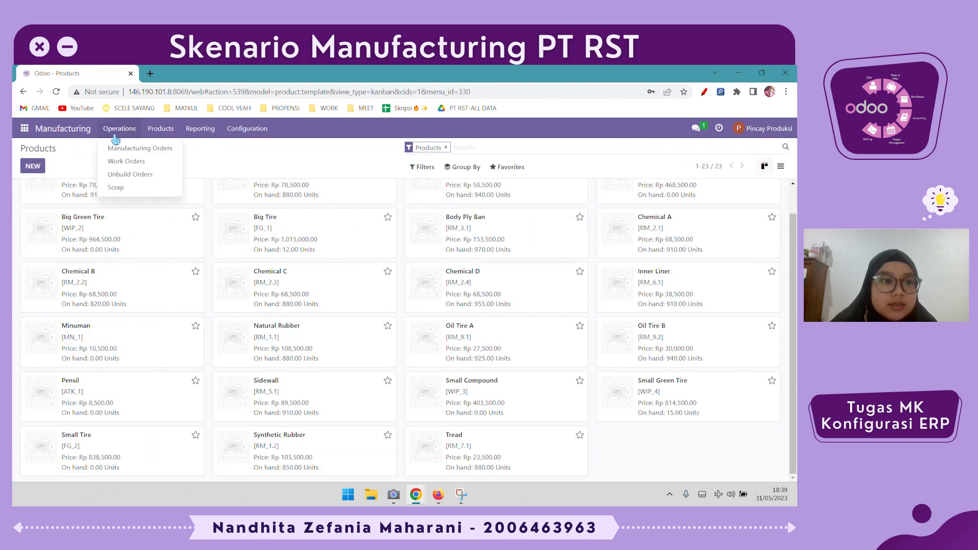
left_click(136, 148)
left_click(339, 214)
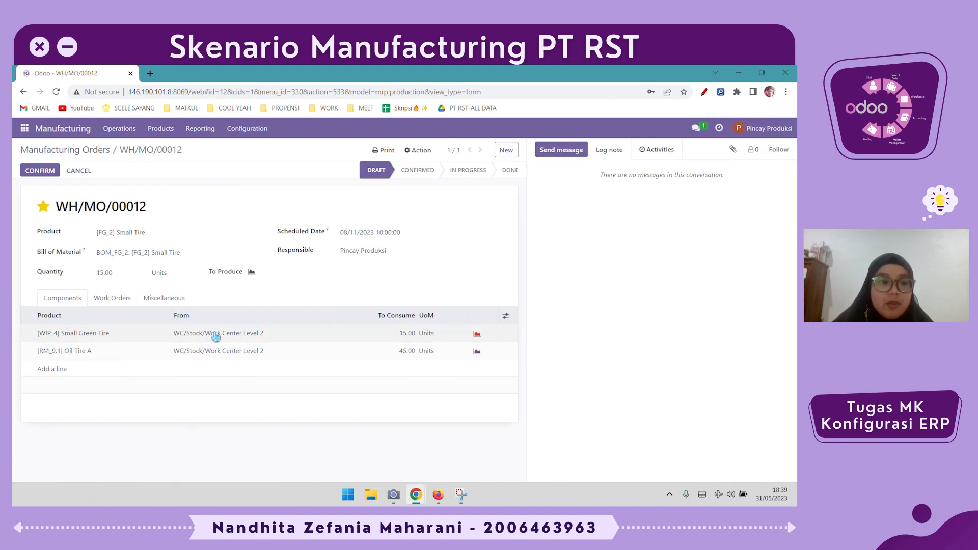
- Switch to the Inventory app and check the stock location of Small Green Tire in the inventory adjustments
left_click(25, 128)
left_click(41, 214)
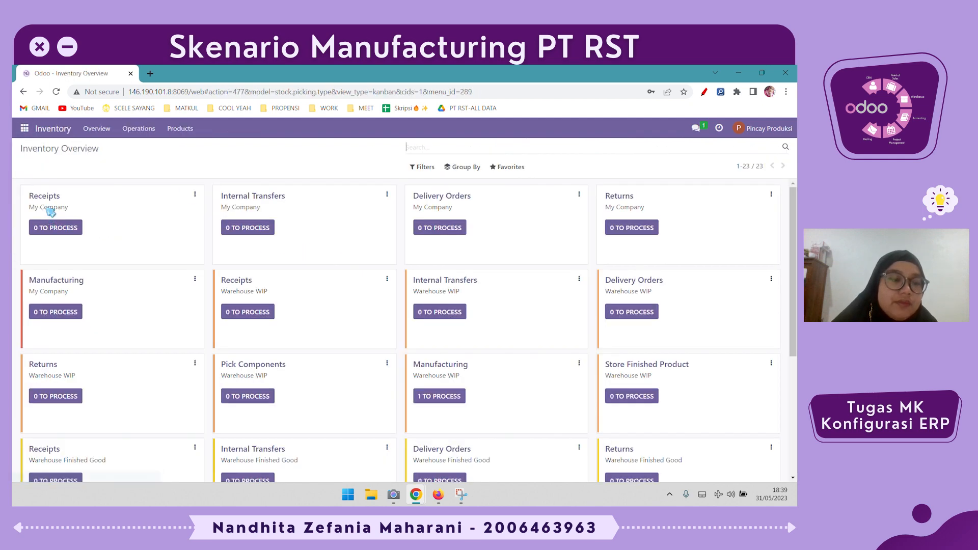
left_click(138, 128)
left_click(143, 151)
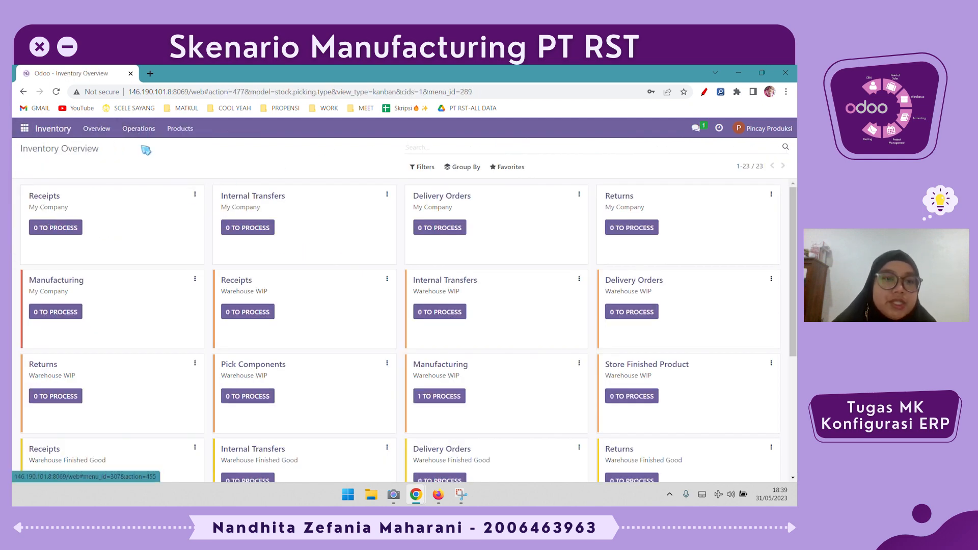
left_click(452, 147)
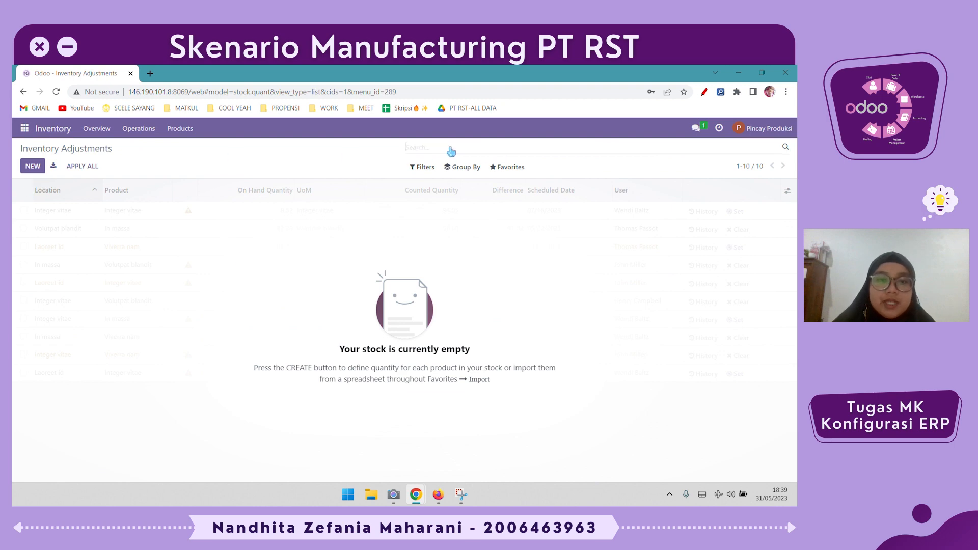
scroll(192, 225, "down", 5)
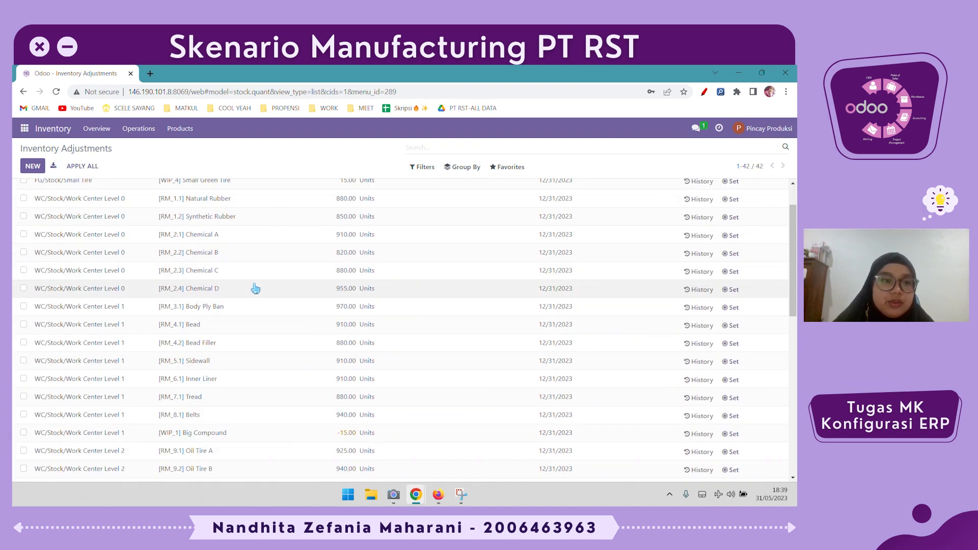
scroll(40, 219, "up", 5)
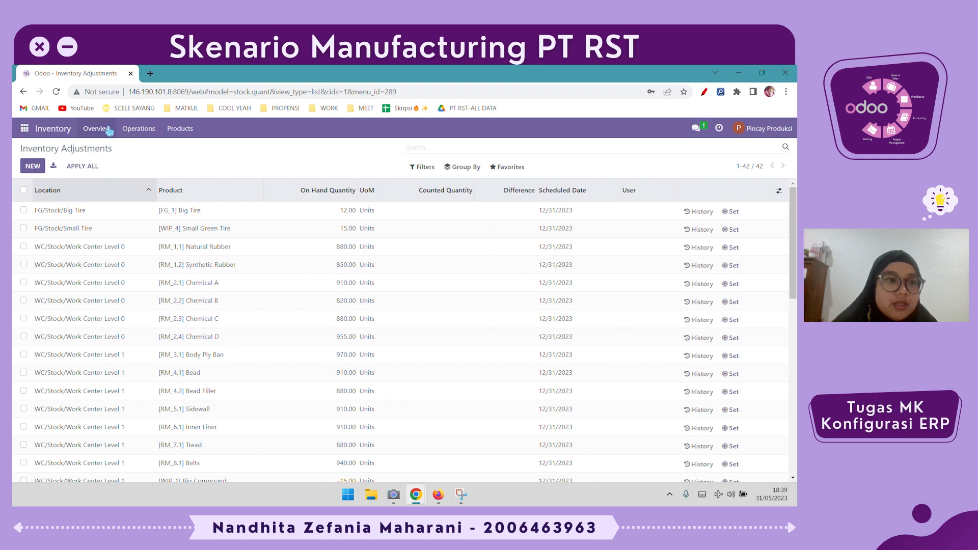
- Create a new inventory transfer with the operation type My Company: Internal Transfers
left_click(137, 130)
left_click(218, 154)
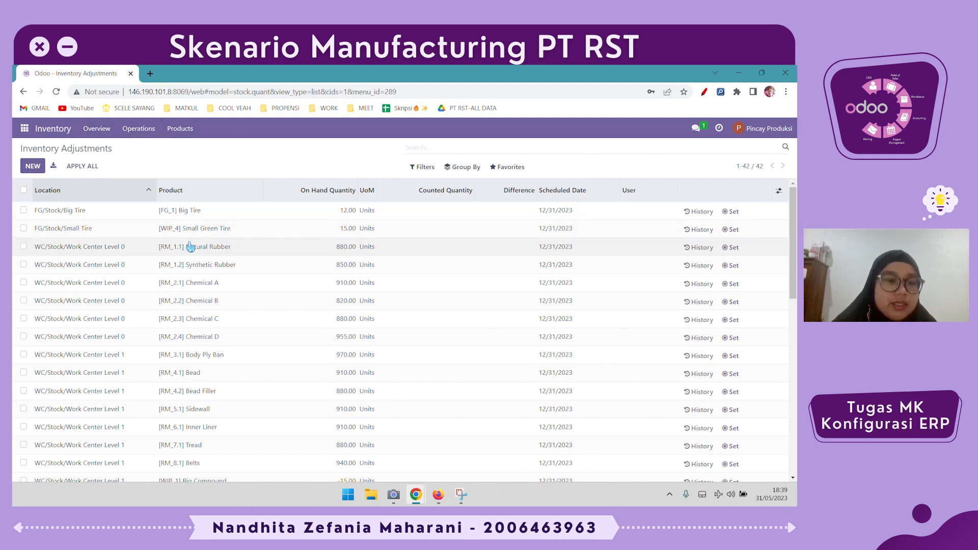
left_click(137, 129)
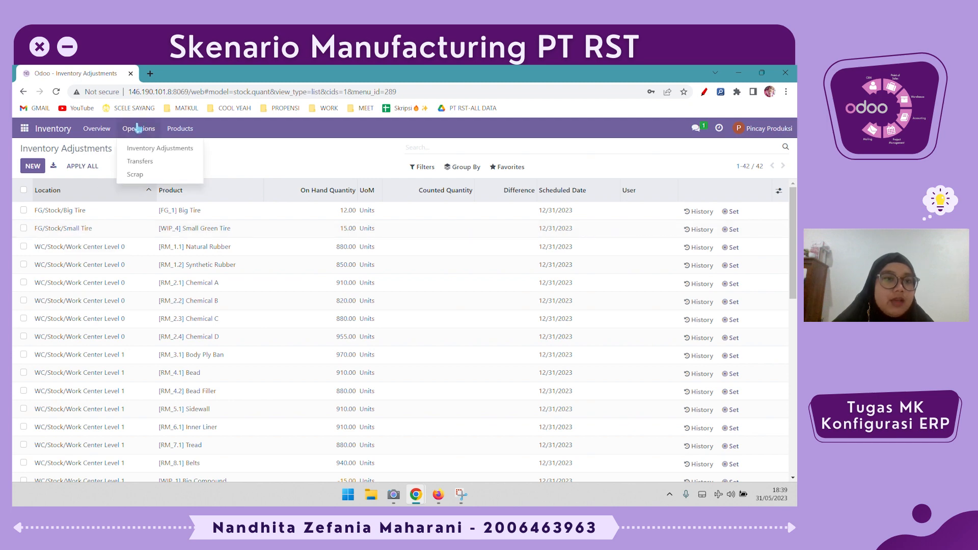
left_click(174, 166)
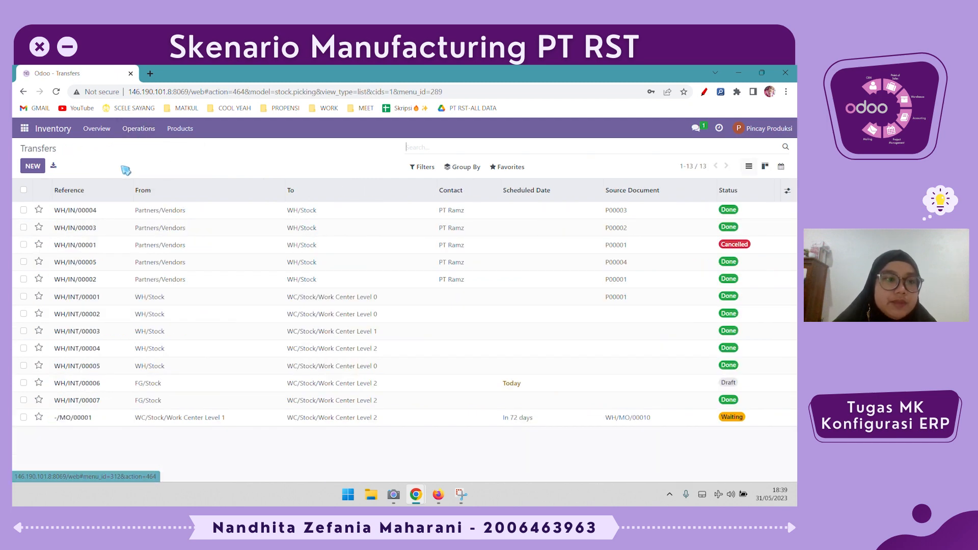
left_click(39, 173)
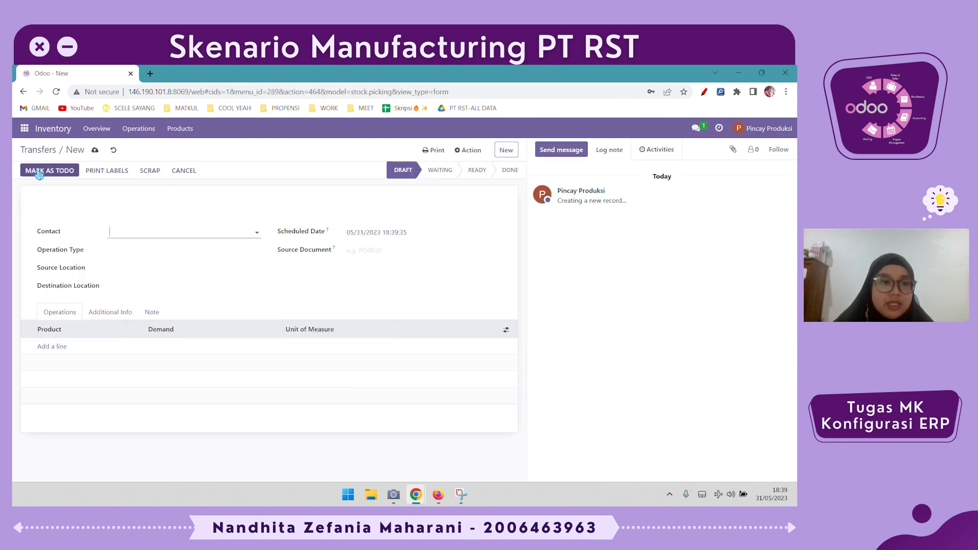
left_click(132, 249)
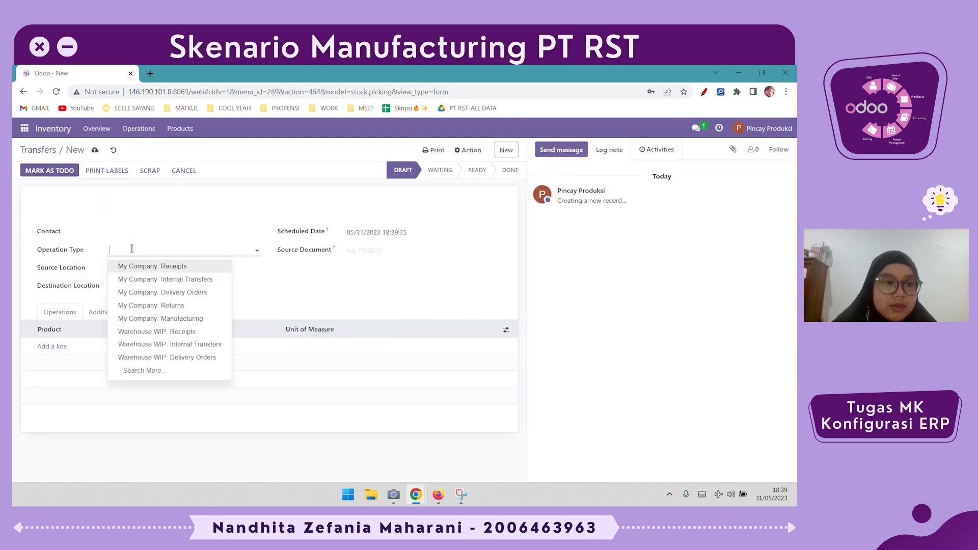
left_click(136, 280)
- Set the transfer's source location to FG/Stock/Small Tire and its destination location to WC/Stock/Work Center Level 2
left_click(147, 270)
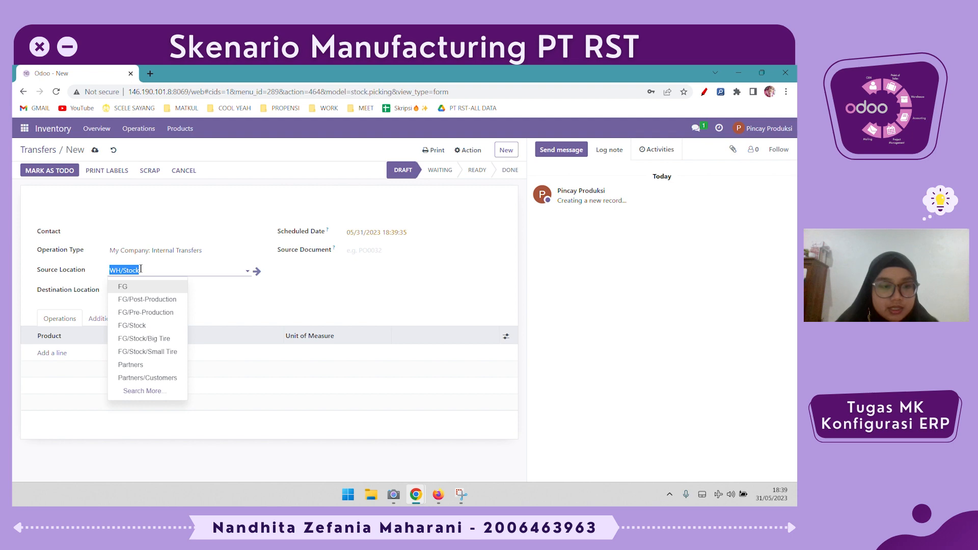
type("stok")
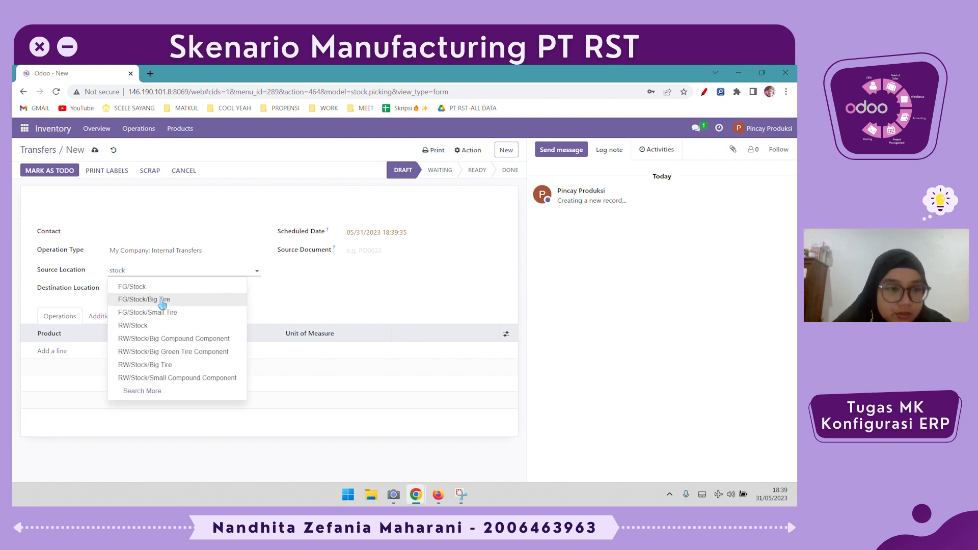
left_click(140, 312)
left_click(173, 292)
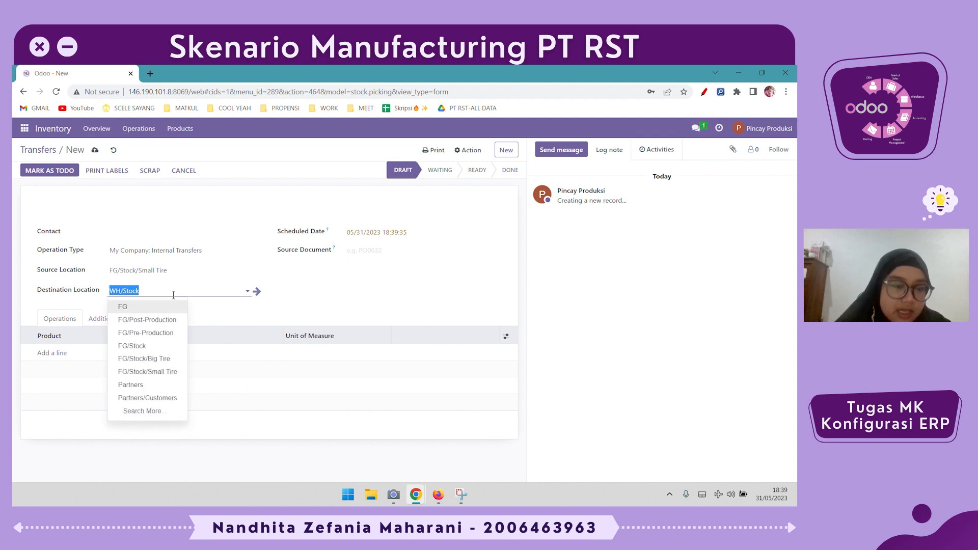
type("level")
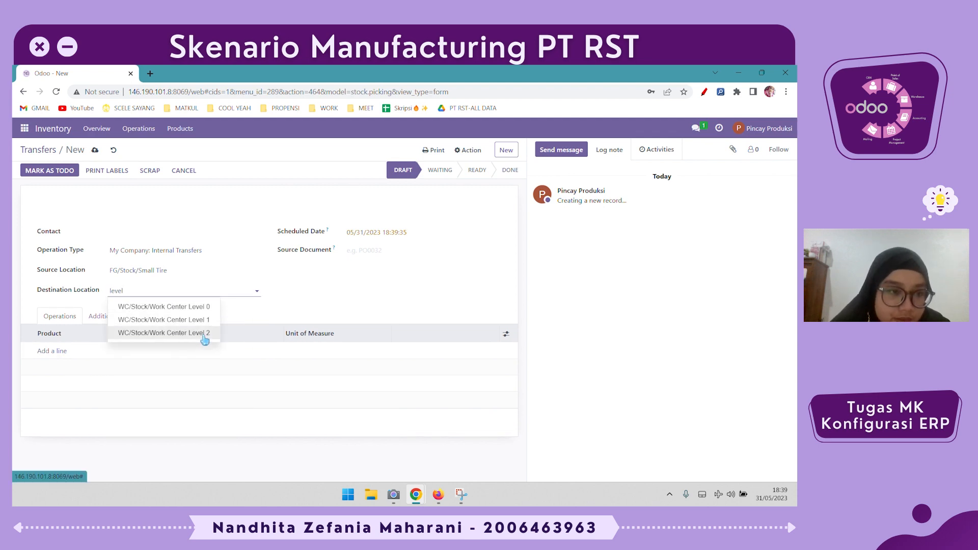
left_click(204, 333)
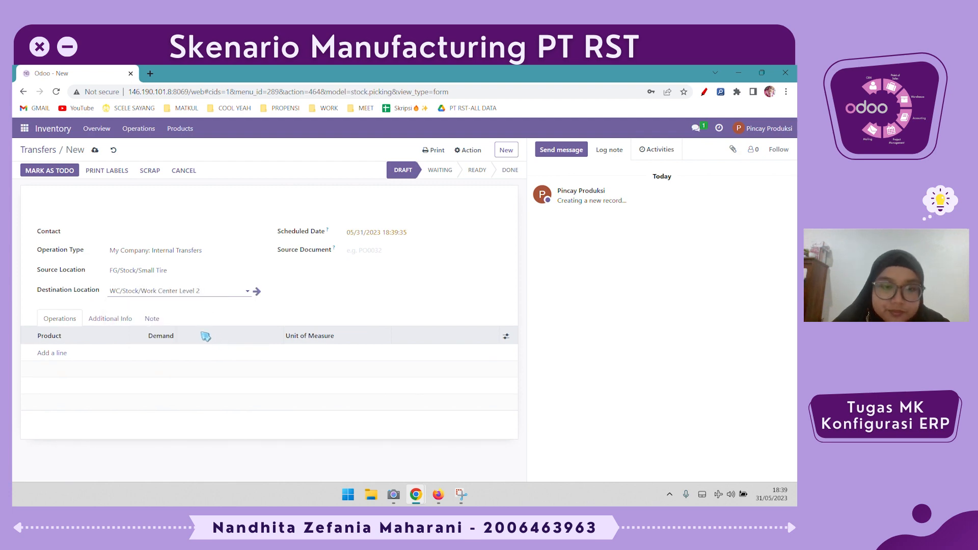
- Add a product line for [WIP_4] Small Green Tire with a demand of 15 units
left_click(57, 352)
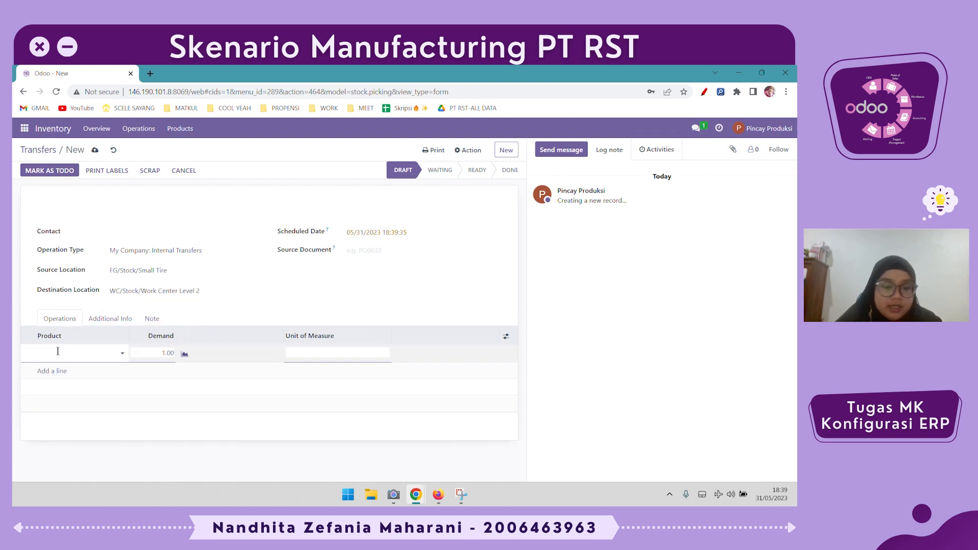
type("gree")
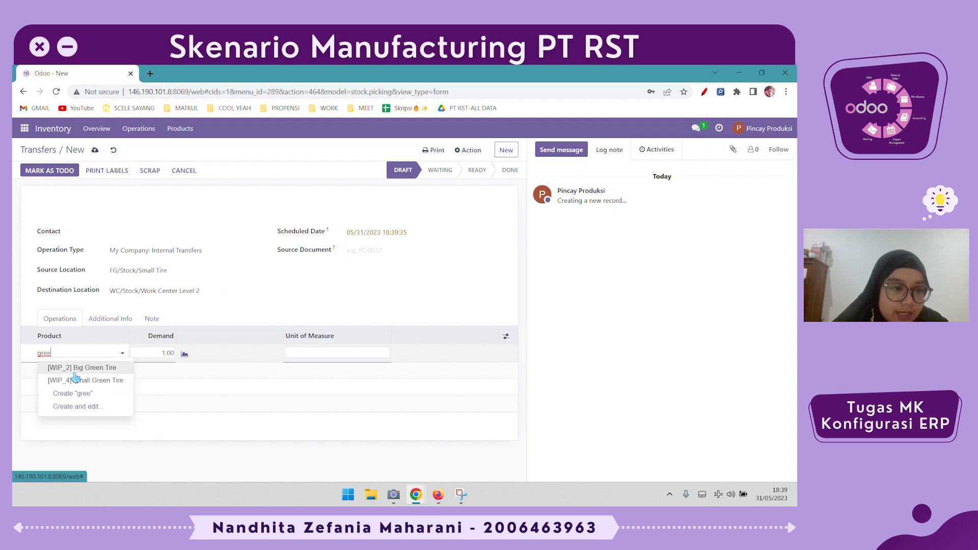
left_click(72, 369)
left_click(163, 354)
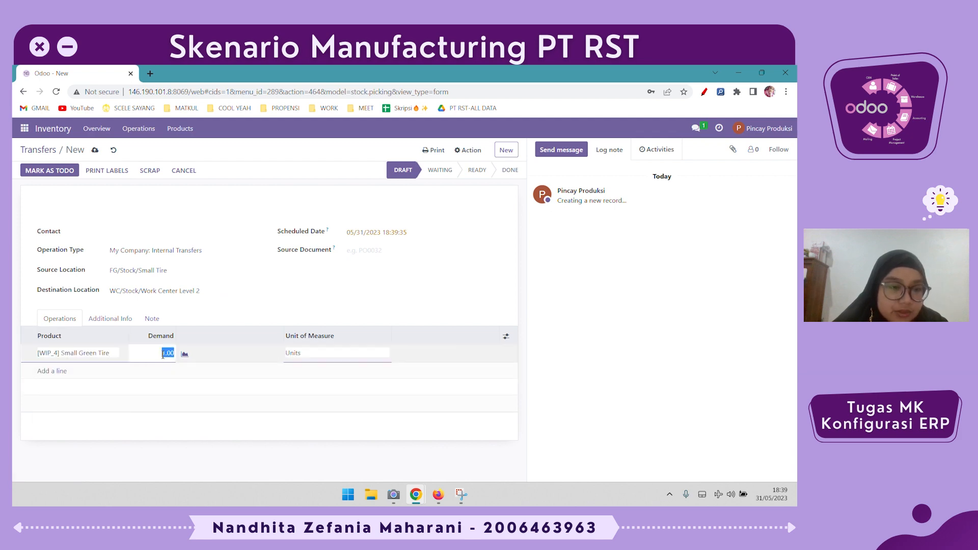
left_click(225, 445)
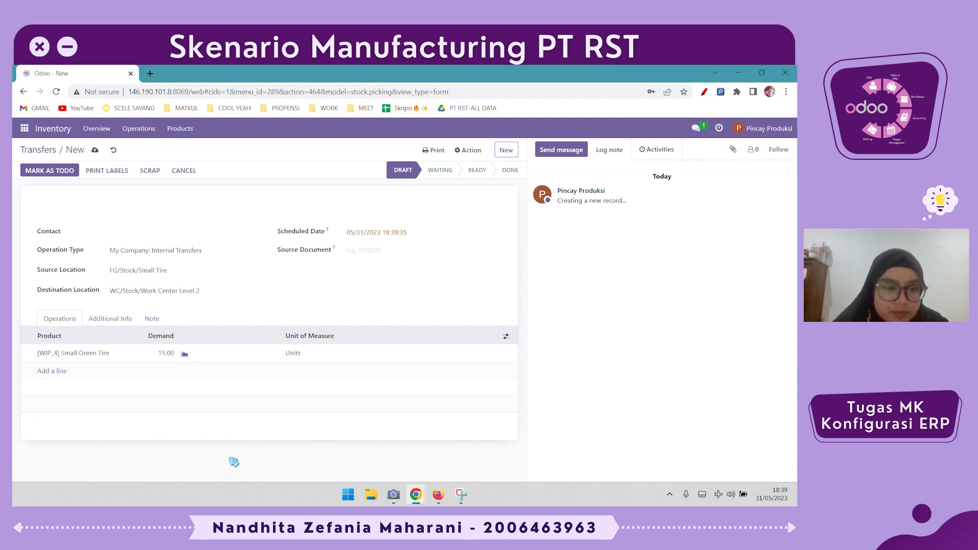
- Mark the internal transfer as to do and validate it for the full quantity
left_click(63, 176)
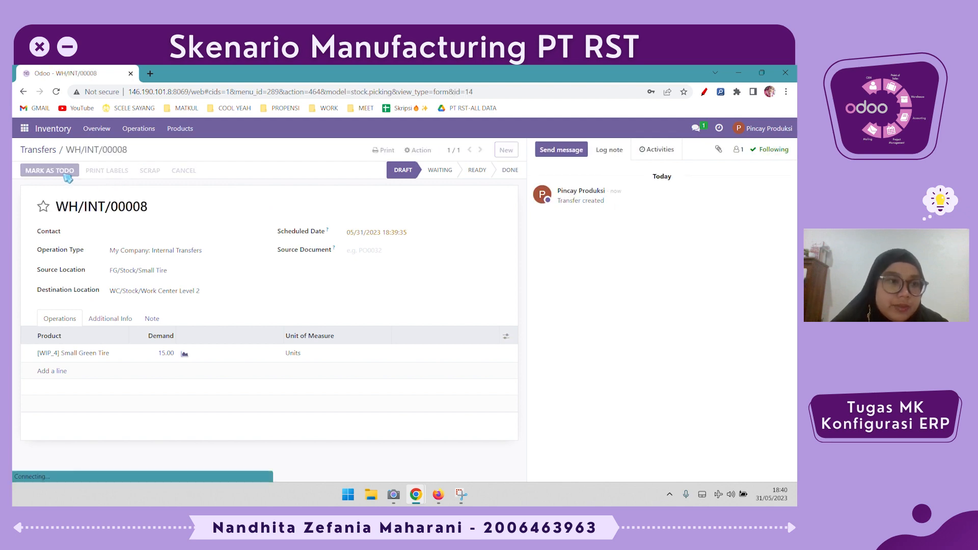
left_click(41, 171)
left_click(176, 215)
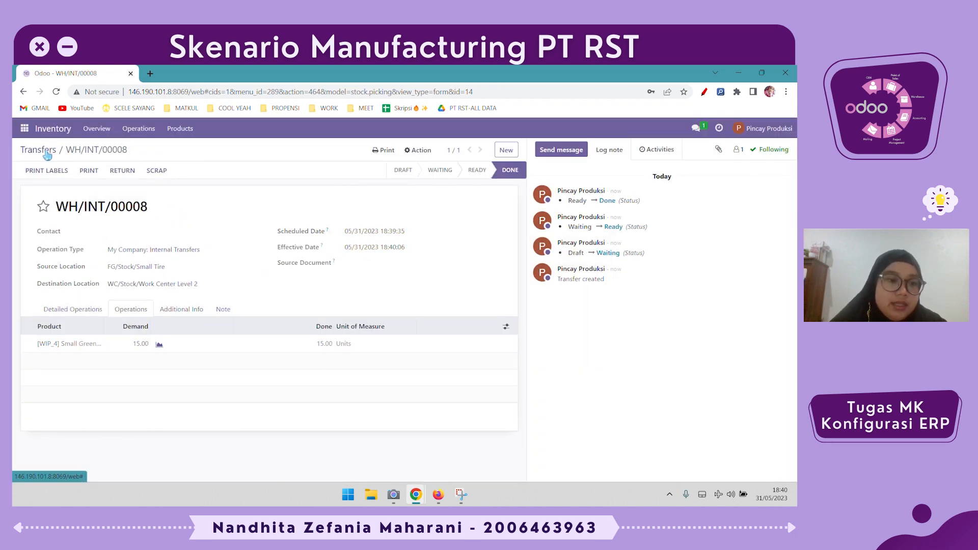
- Switch to the Manufacturing app, open the Small Tire order WH/MO/00012, and review its work orders, locations and components
left_click(24, 128)
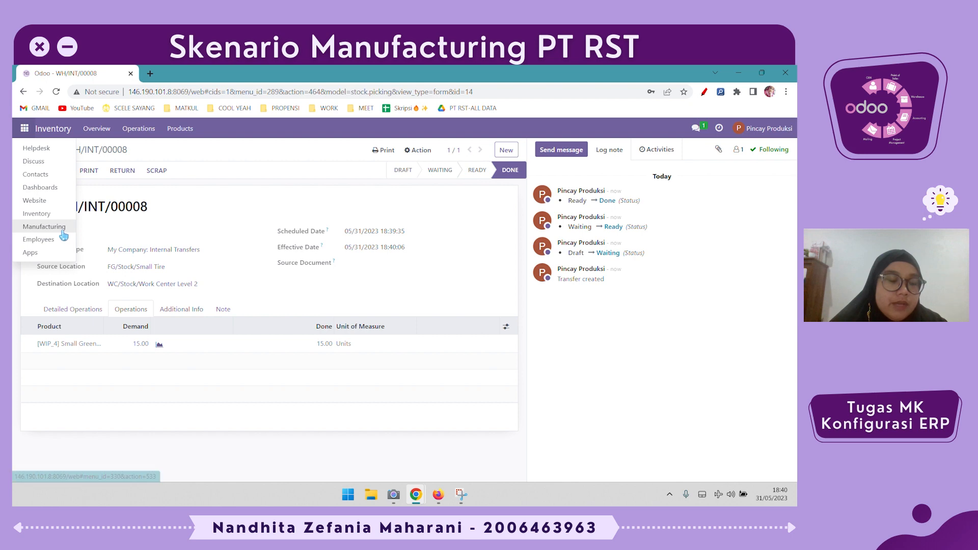
left_click(46, 227)
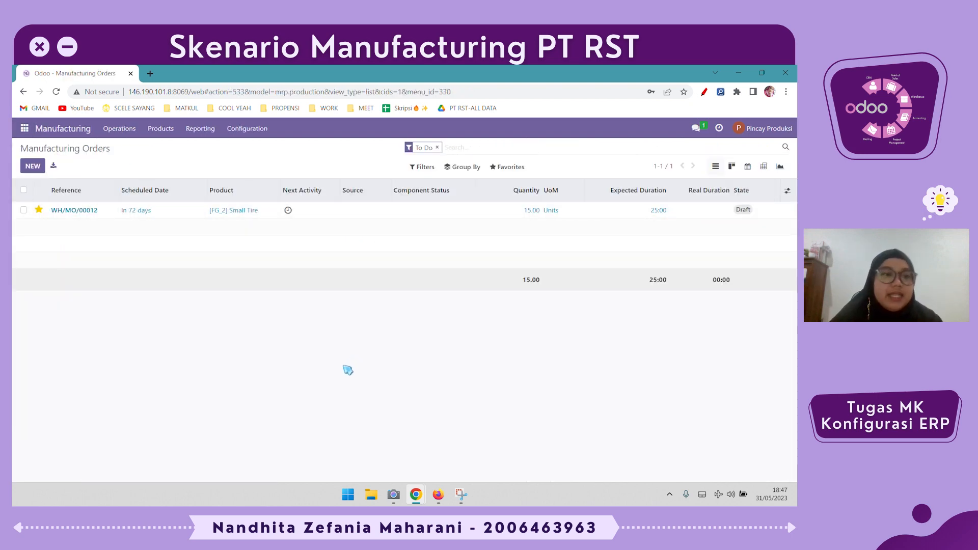
left_click(369, 213)
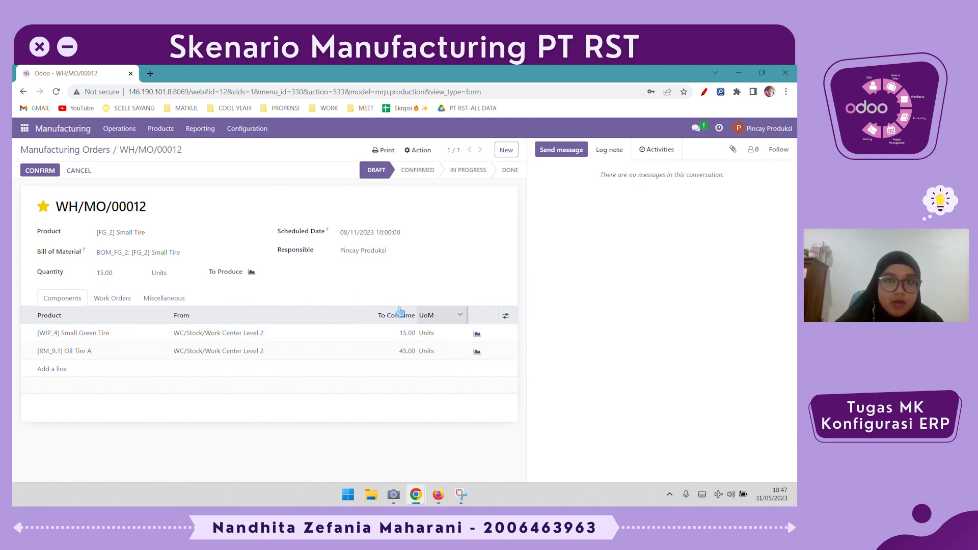
left_click(127, 300)
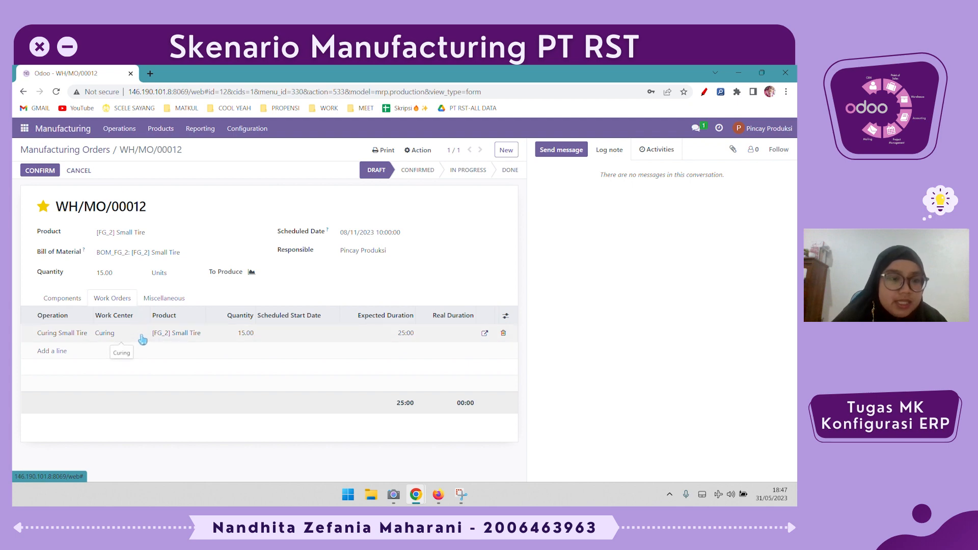
left_click(162, 301)
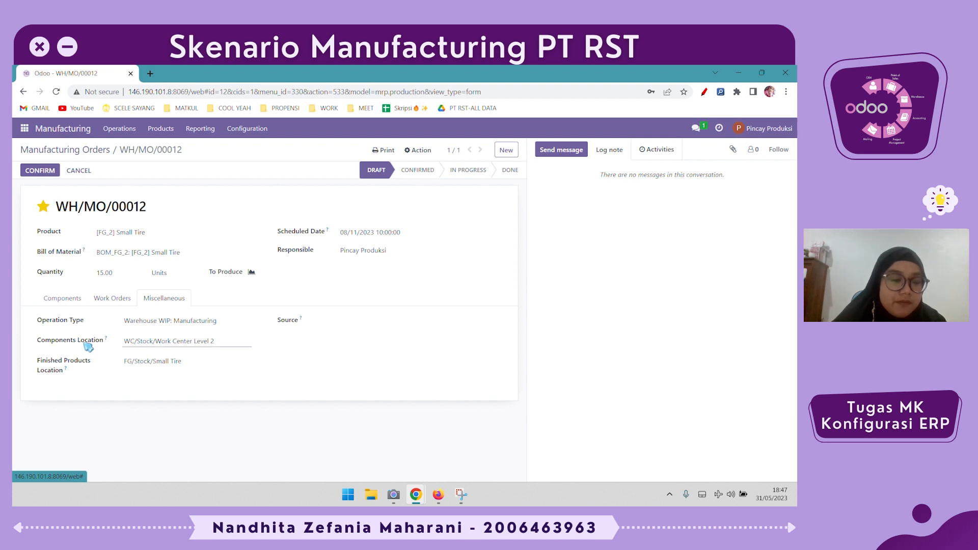
left_click(109, 306)
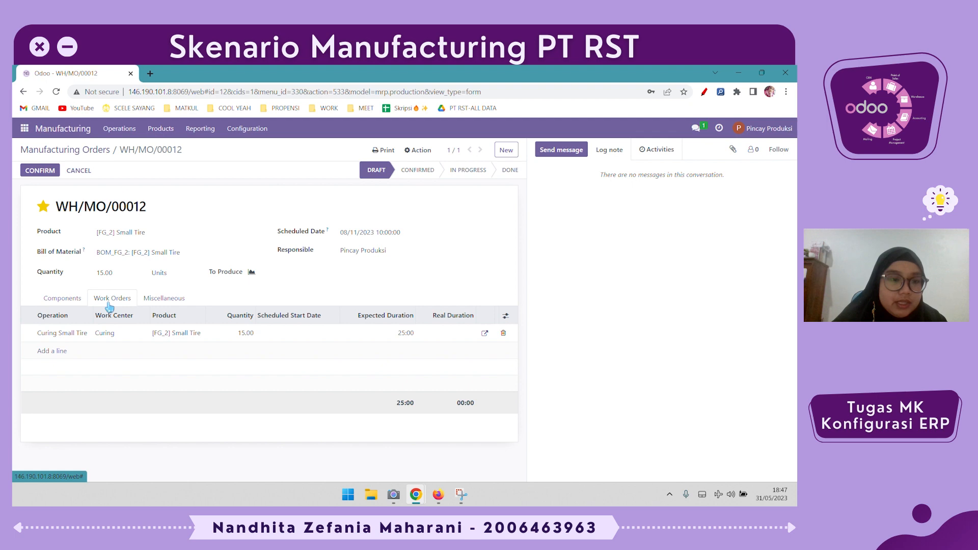
left_click(75, 305)
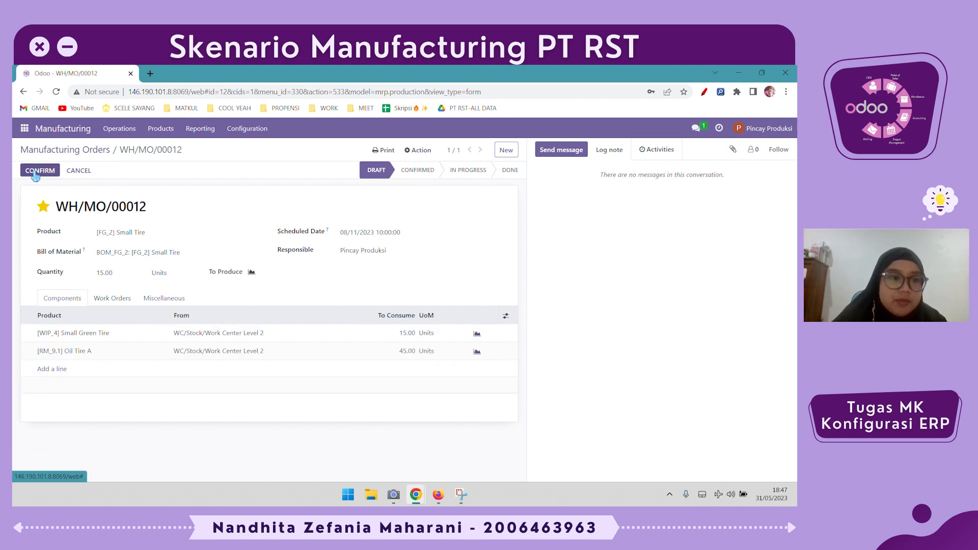
- Confirm the Small Tire manufacturing order, start and finish its Curing work order, and mark the order as done
left_click(35, 172)
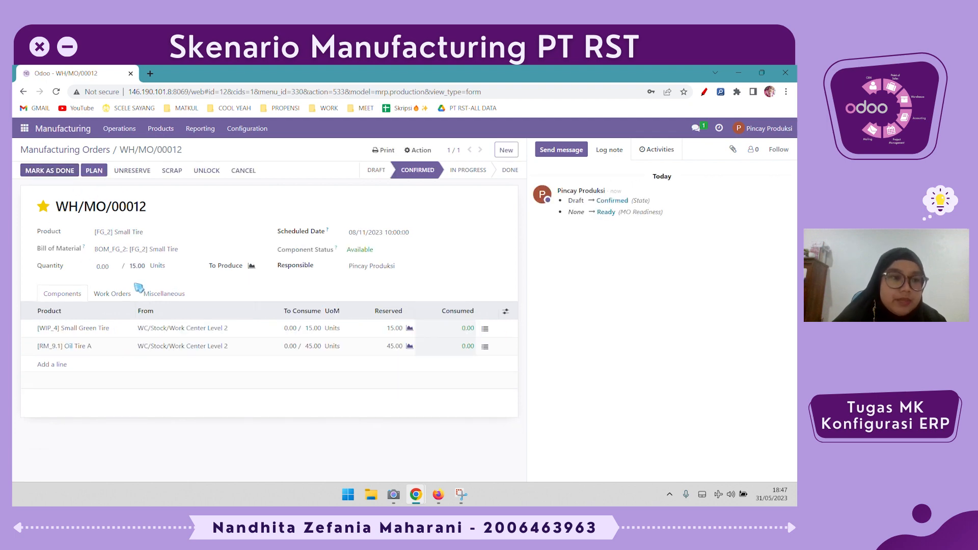
left_click(111, 296)
left_click(443, 329)
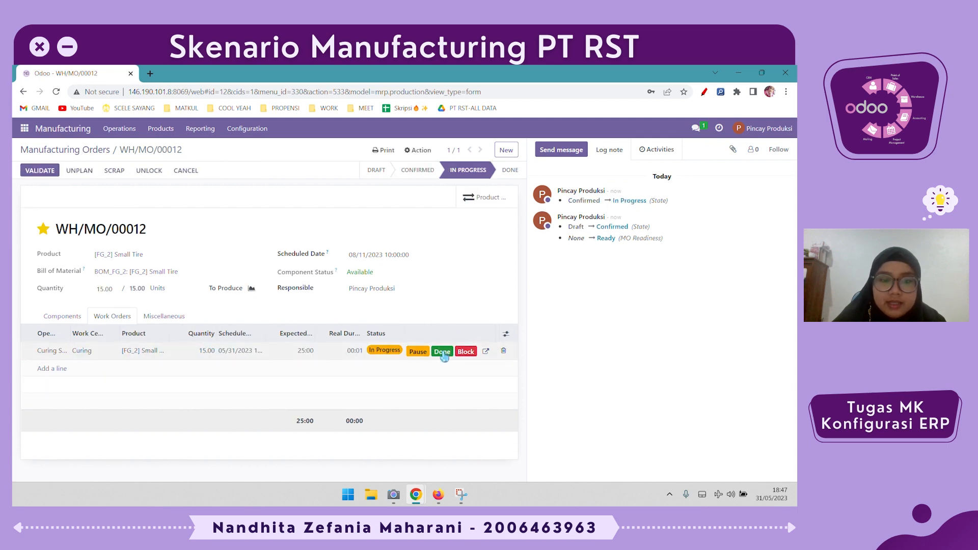
left_click(442, 352)
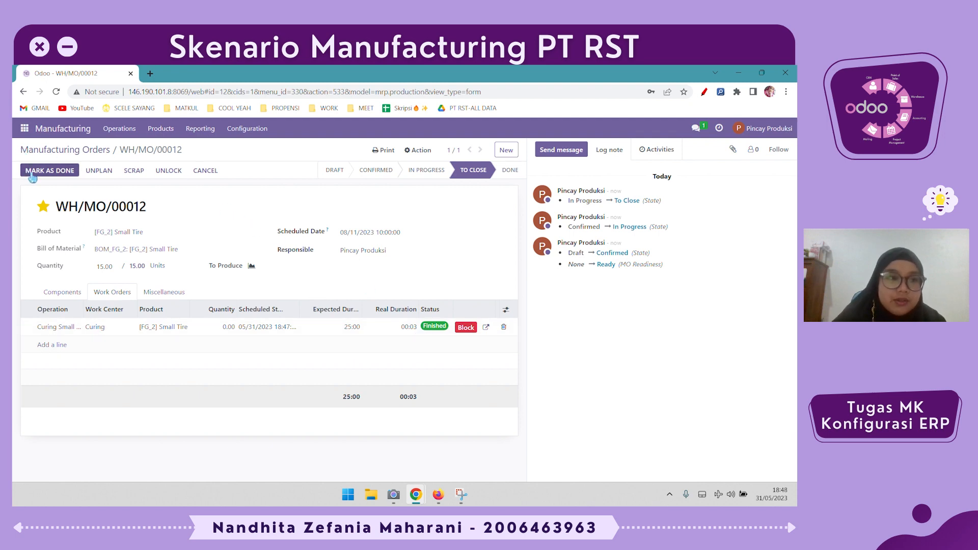
left_click(43, 171)
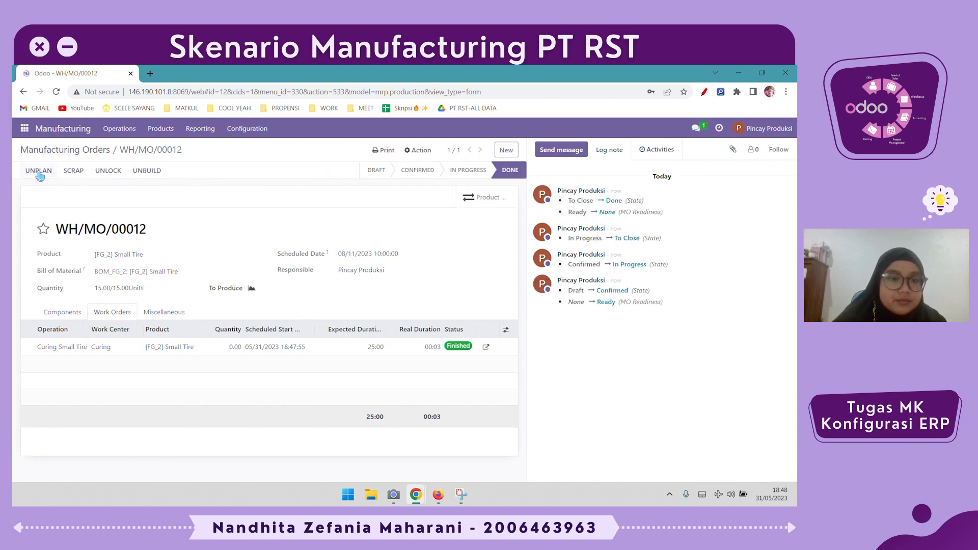
left_click_drag(161, 291, 82, 292)
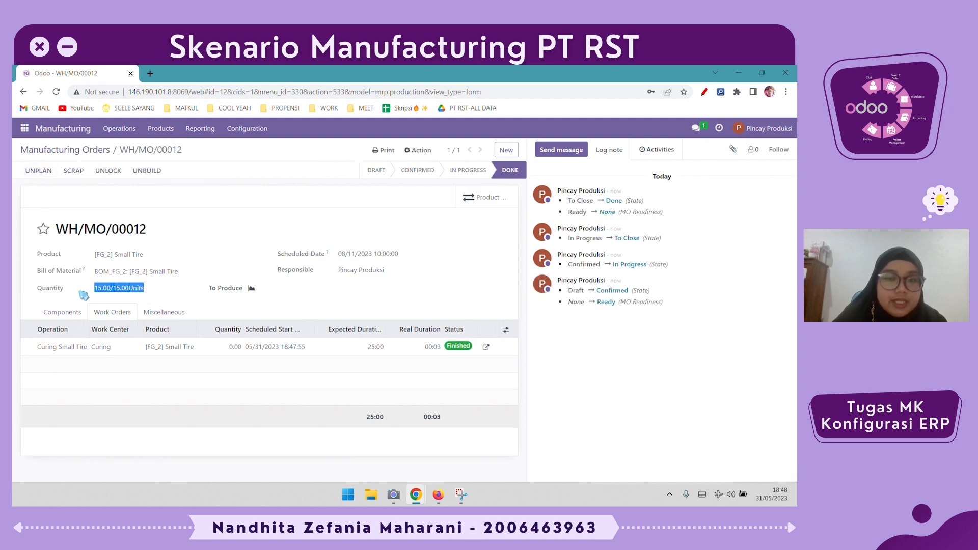
- Open the products list and group it by product category to check the on-hand stock
left_click(161, 129)
left_click(167, 149)
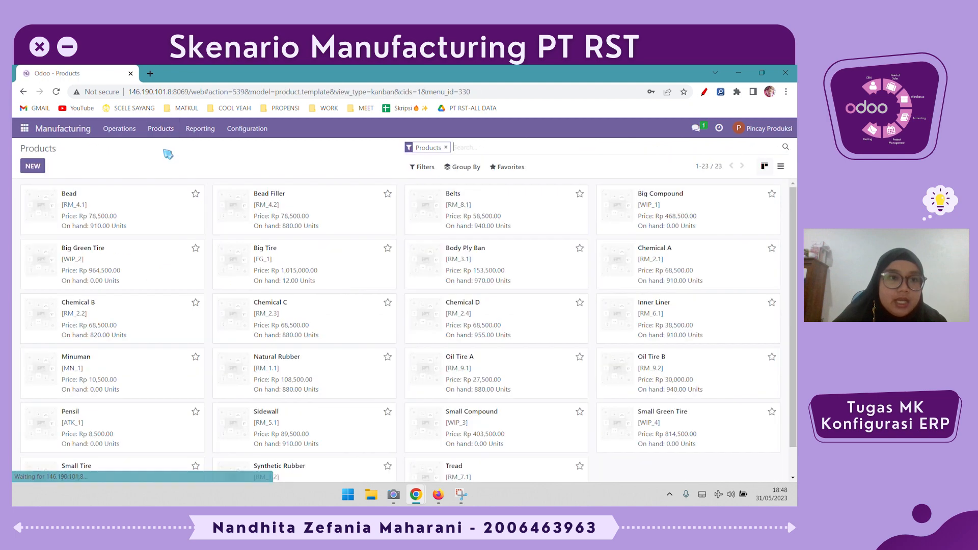
scroll(383, 345, "down", 1)
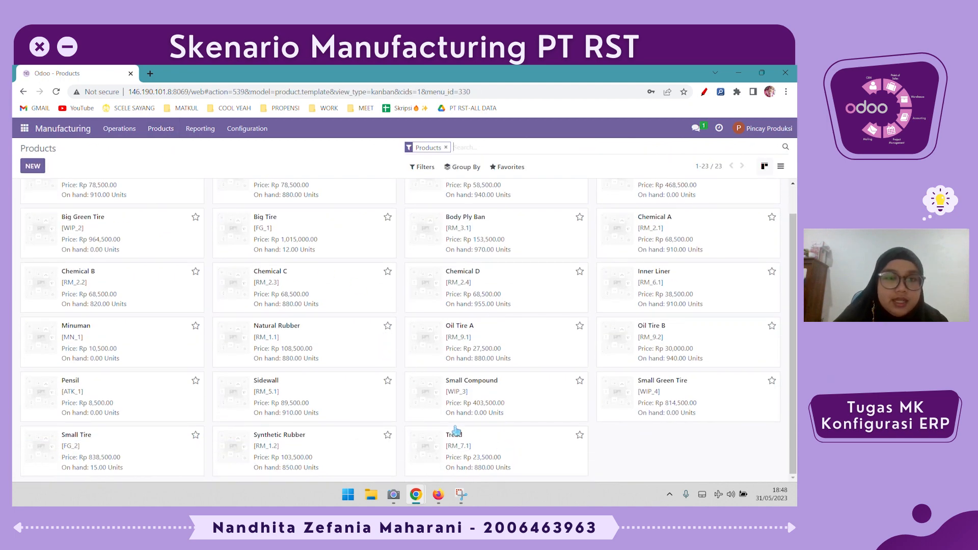
scroll(456, 431, "up", 1)
left_click(461, 166)
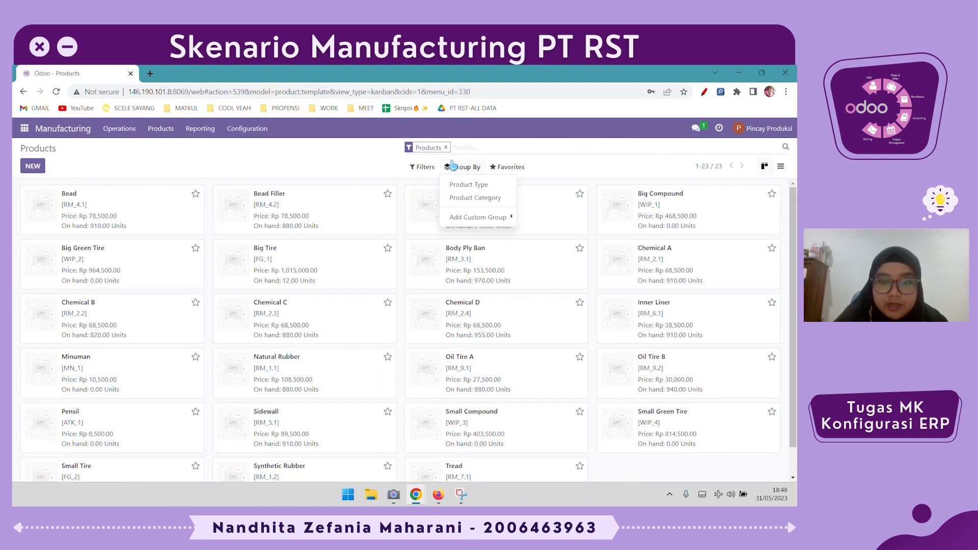
left_click(461, 198)
left_click(560, 312)
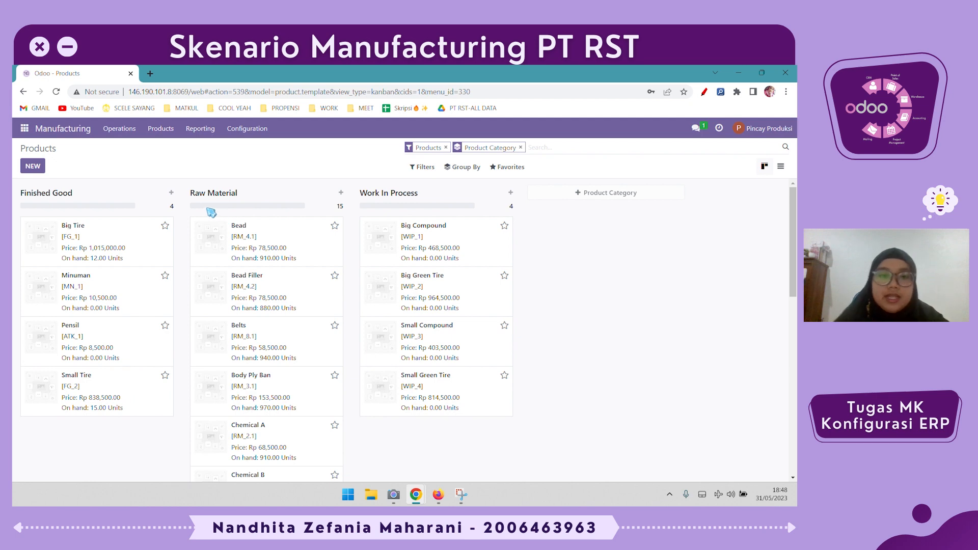
- Open the Small Tire product and replace its Buy route with WCL2 ST -> FG in the inventory settings
left_click(136, 414)
left_click(194, 287)
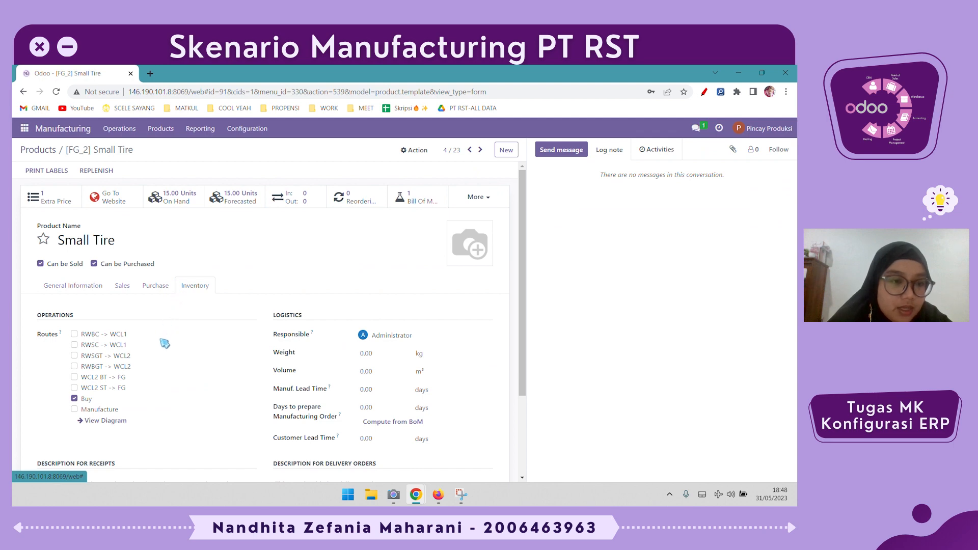
left_click(94, 389)
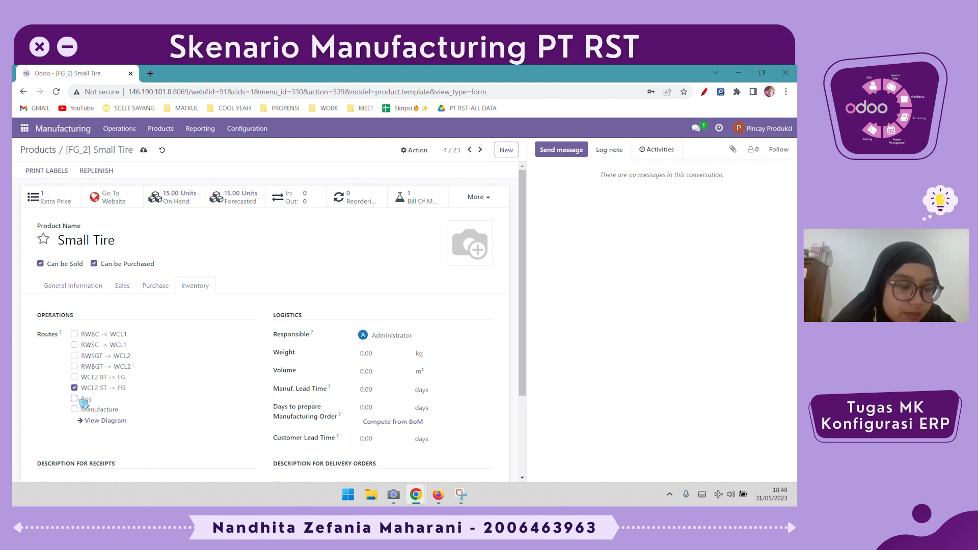
- View the routes diagram of Small Tire and return to the product
left_click(112, 421)
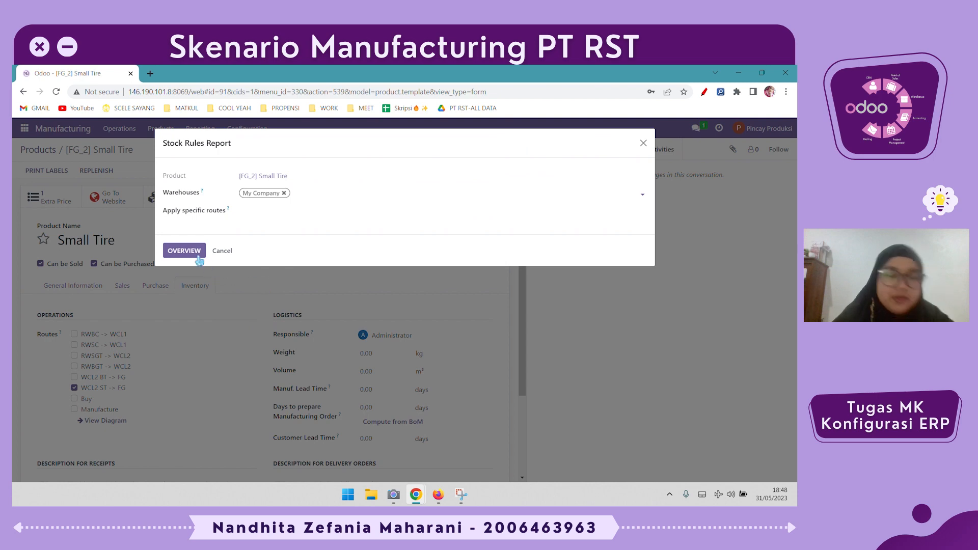
left_click(184, 251)
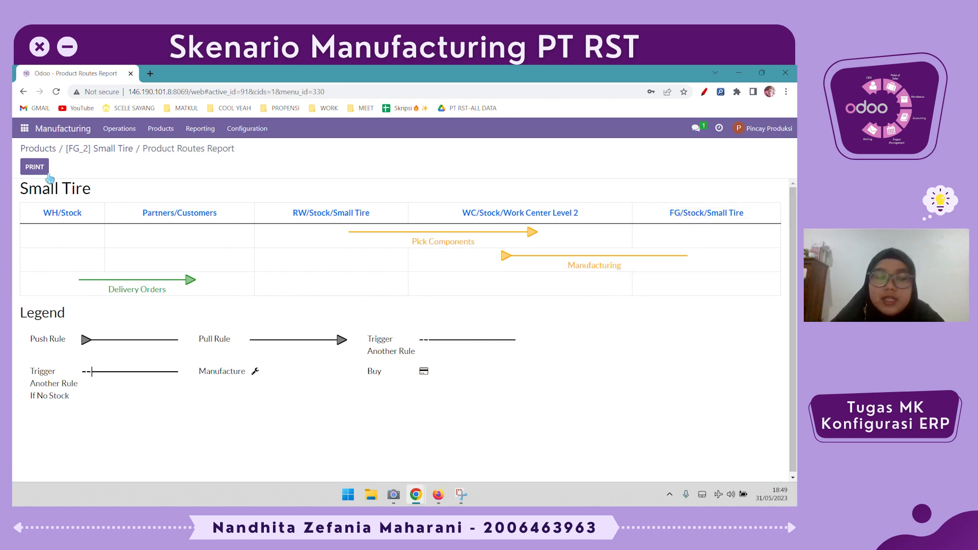
left_click(99, 150)
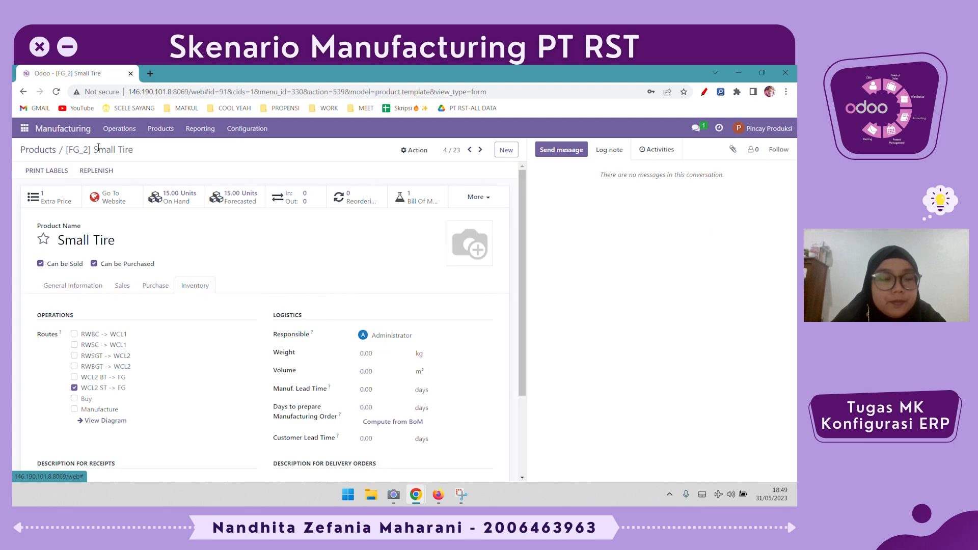
- Open the Small Green Tire product from the products list and replace its WCL2 ST -> FG route with RWSGT -> WCL2
left_click(38, 149)
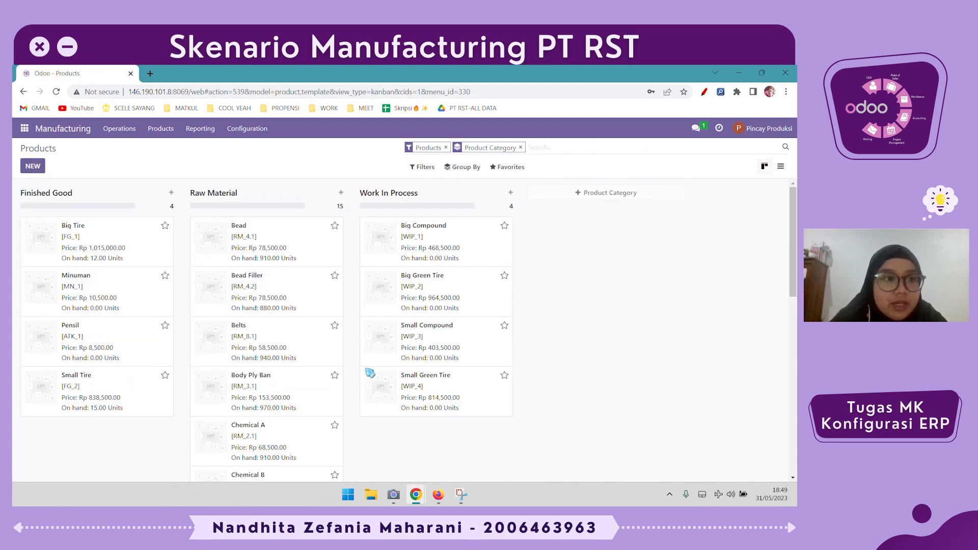
left_click(438, 391)
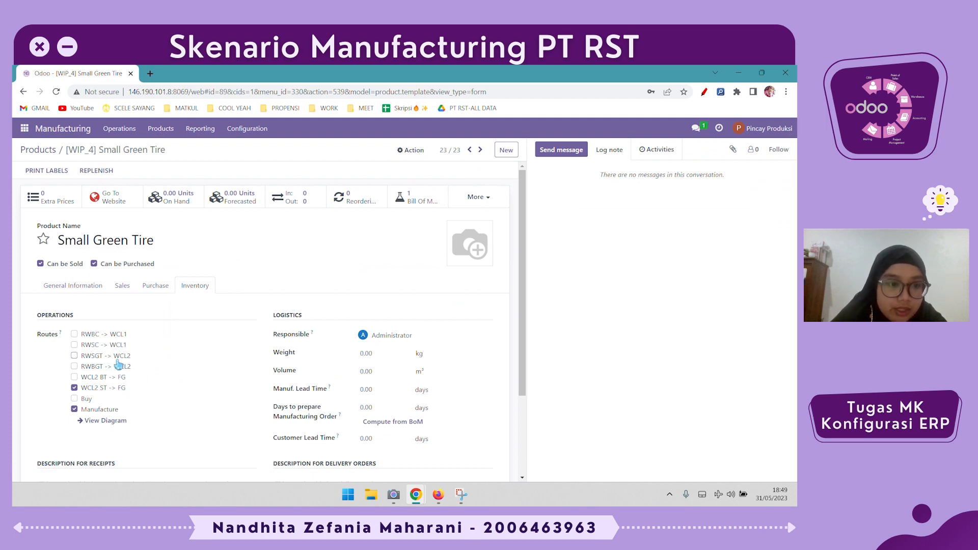
left_click(98, 388)
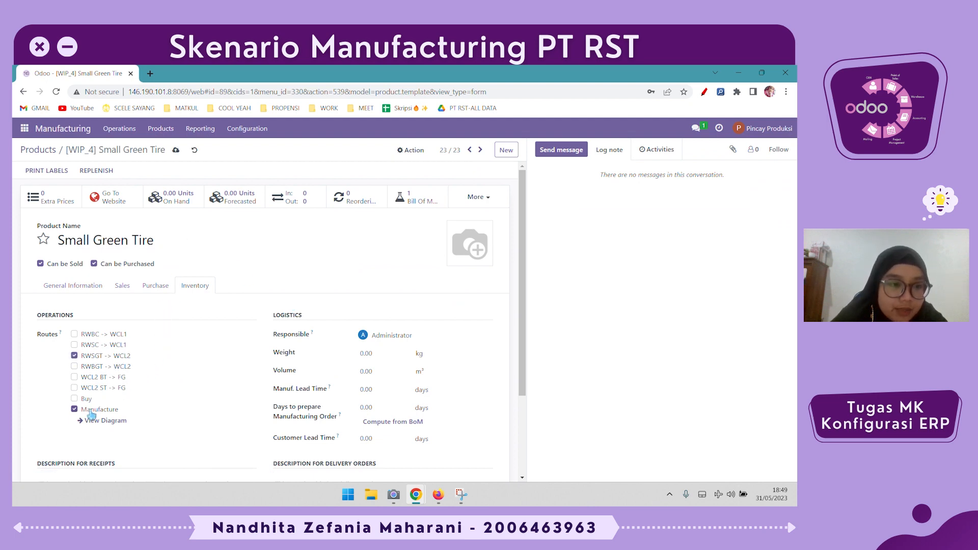
- Remove the Manufacture route from Small Green Tire, view its routes diagram and return to the product
left_click(95, 410)
left_click(105, 422)
left_click(186, 256)
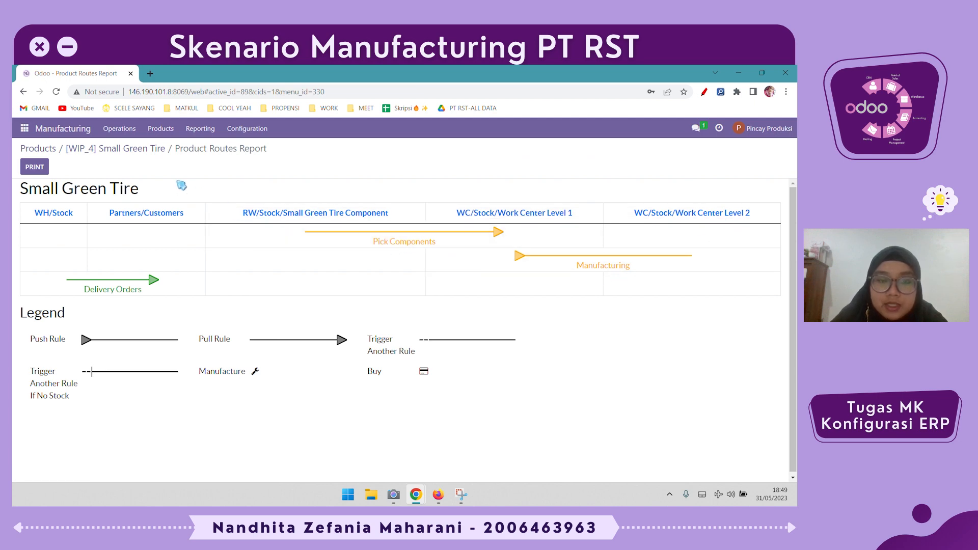
left_click(135, 149)
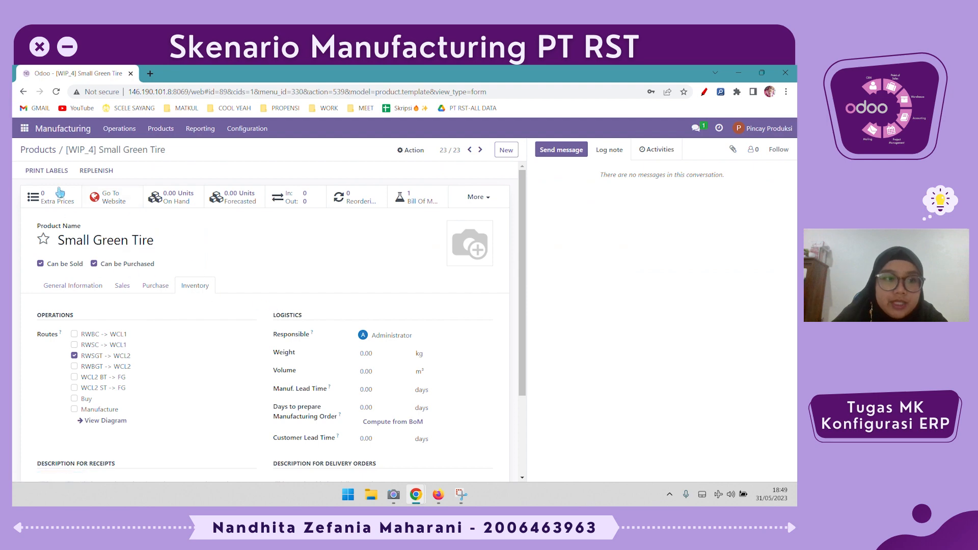
- Open the Small Compound product from the products list and replace its RWSGT -> WCL2 route with RWSC -> WCL1
left_click(51, 151)
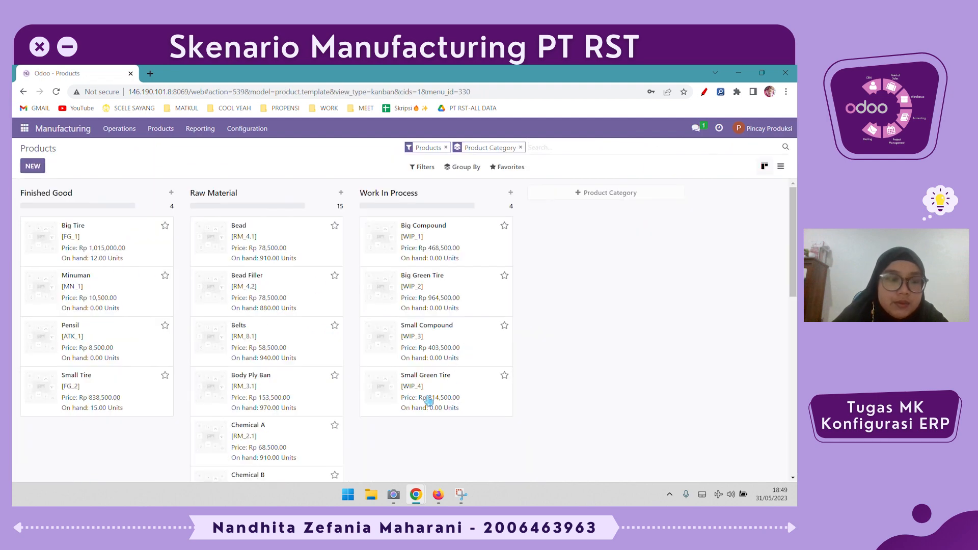
left_click(462, 334)
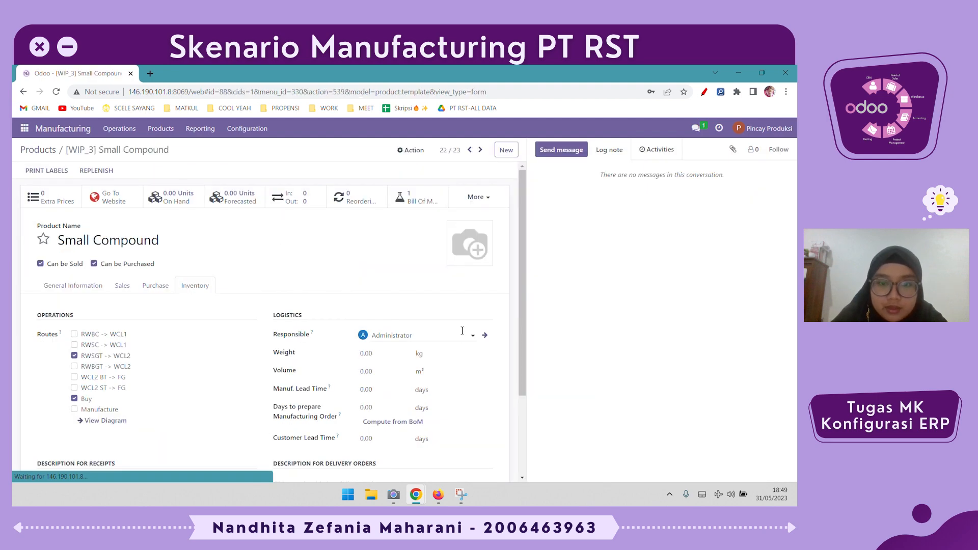
left_click(112, 357)
left_click(115, 346)
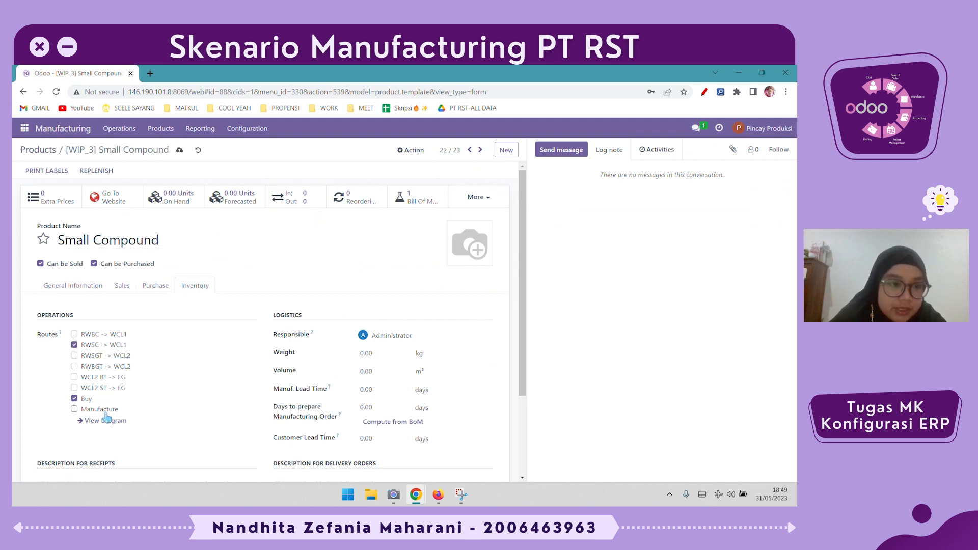
- View the routes diagram of Small Compound for the My Company warehouse and return to the products list
left_click(104, 421)
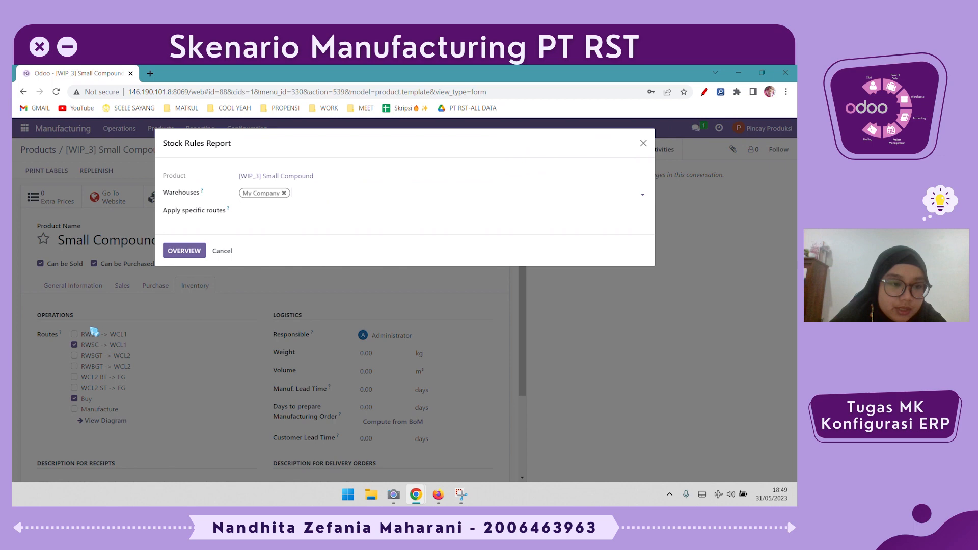
left_click(186, 250)
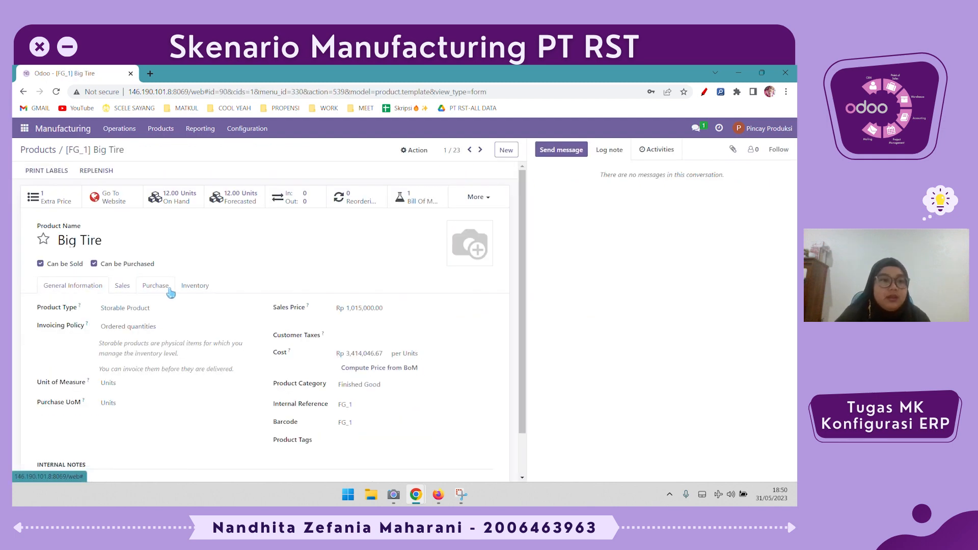
left_click(29, 151)
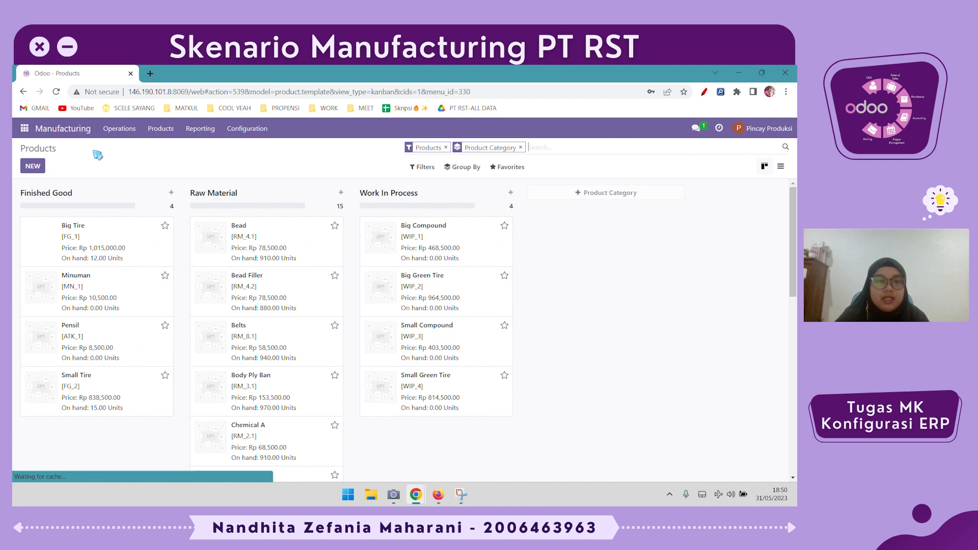
- Create a new unbuild order for the product [FG_2] Small Tire
left_click(117, 130)
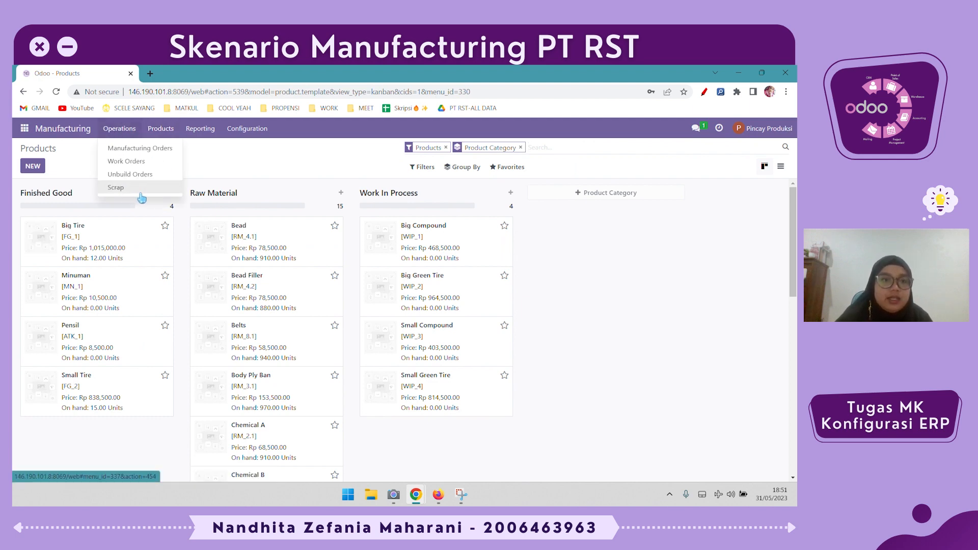
left_click(171, 178)
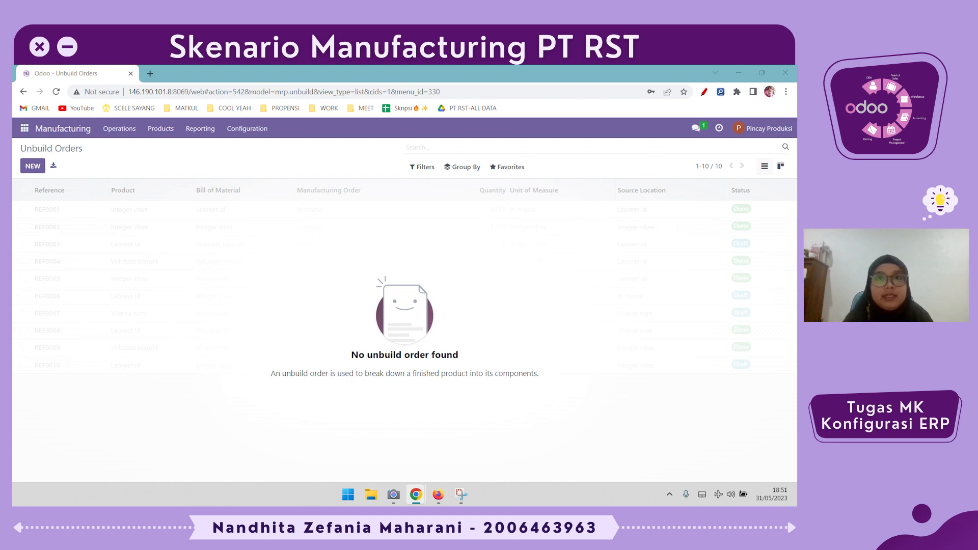
left_click(40, 169)
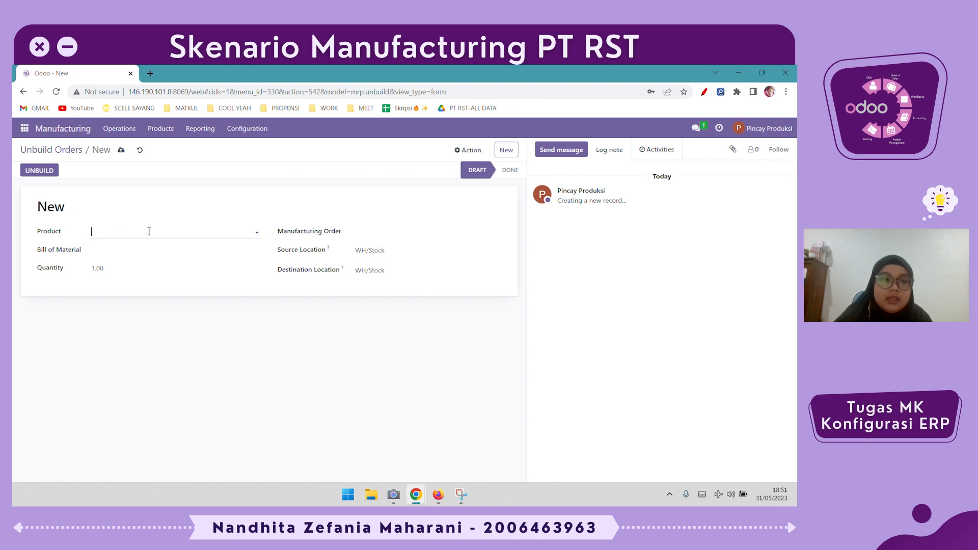
left_click(149, 233)
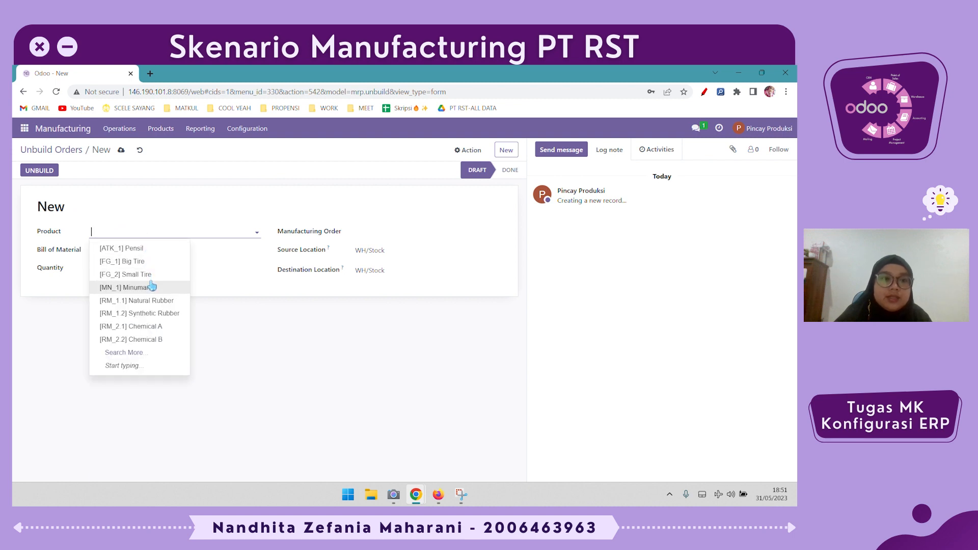
left_click(150, 276)
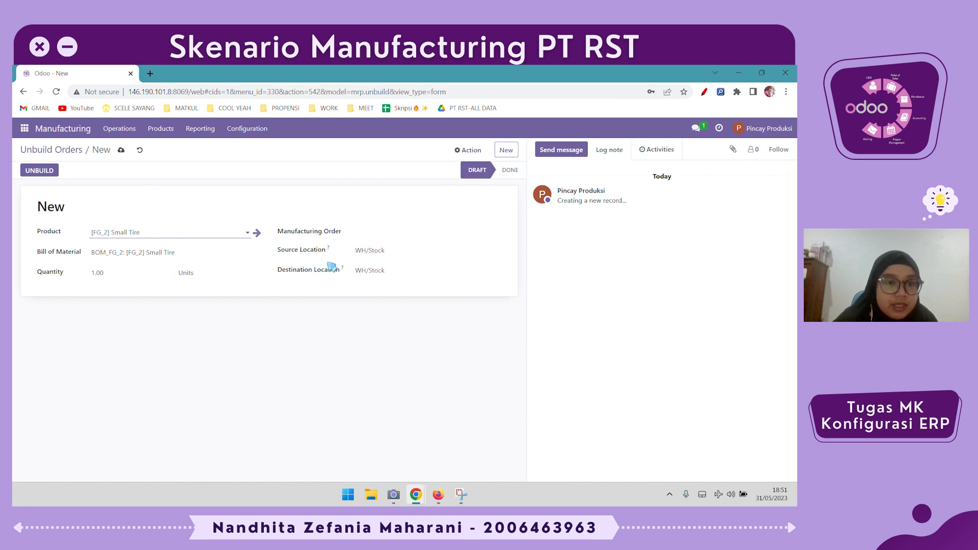
- Link the unbuild order to the Small Tire manufacturing order, set its source location to FG/Stock/Small Tire and unbuild it
left_click(372, 235)
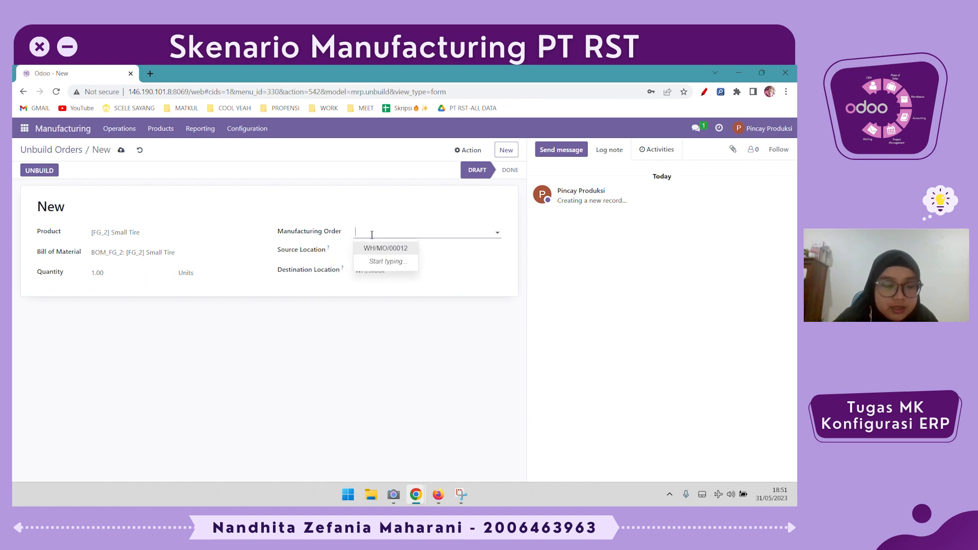
left_click(395, 252)
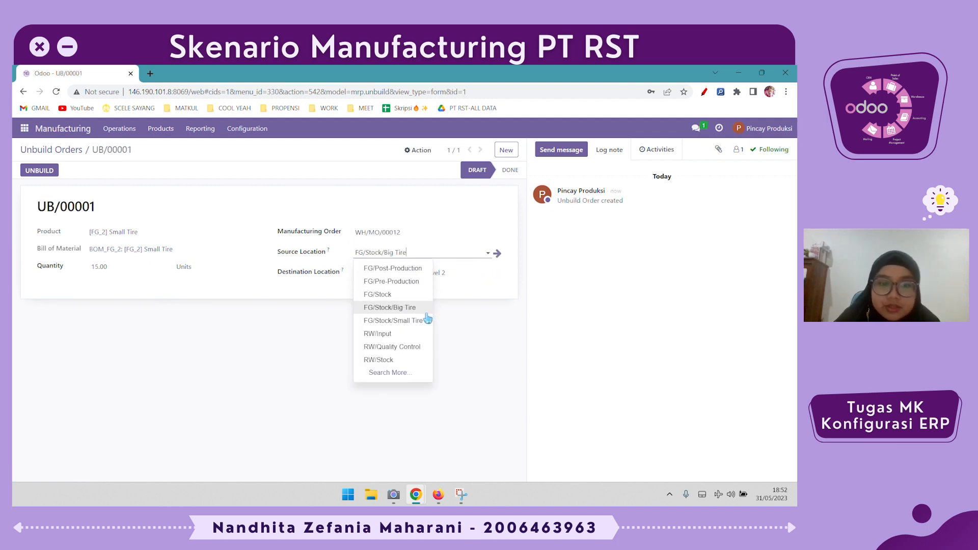
left_click(425, 321)
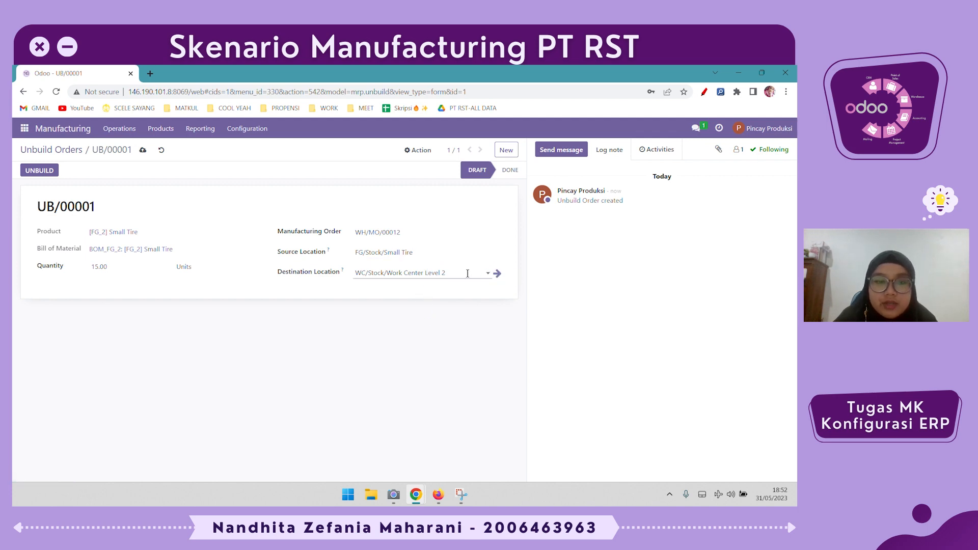
left_click(29, 172)
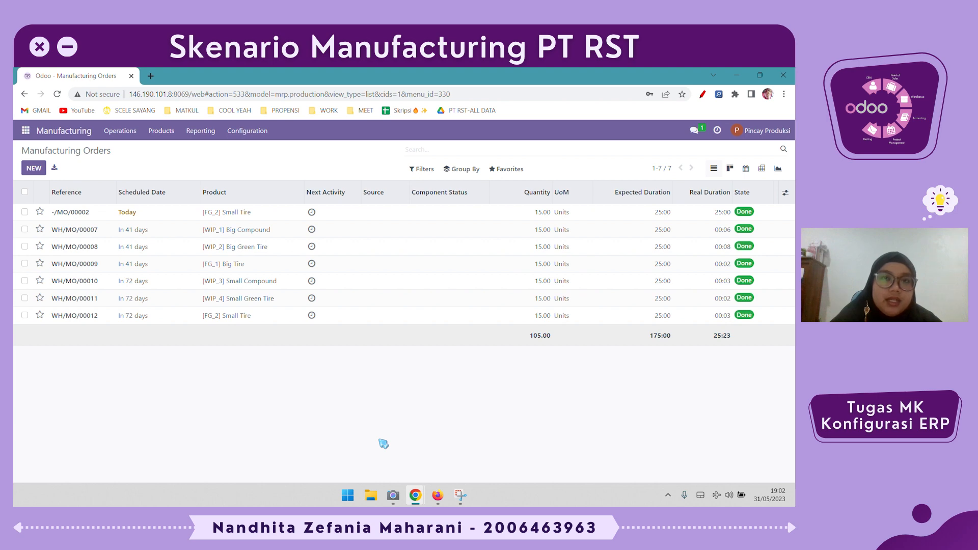
- Review today's Small Tire manufacturing order, and check the on-hand stock in the products list grouped by product category
left_click(287, 218)
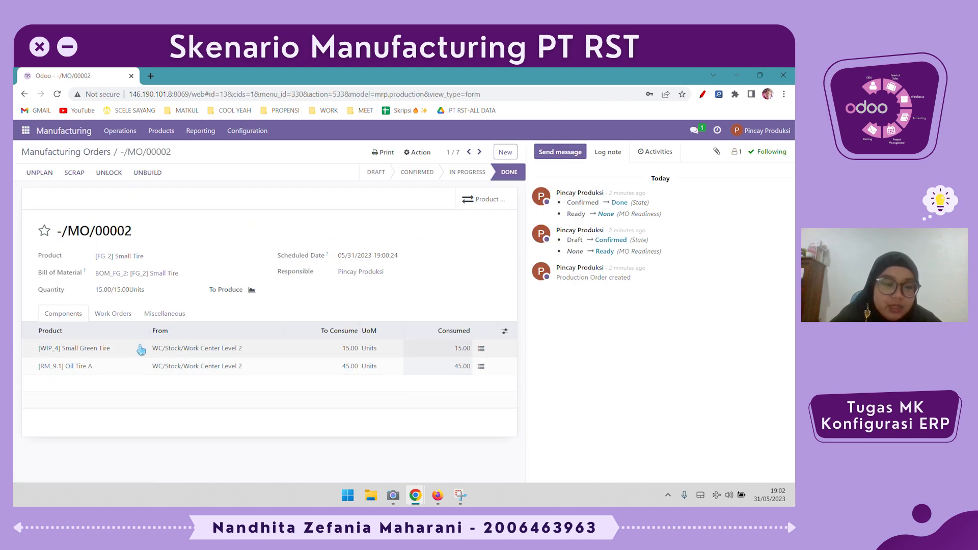
left_click(162, 131)
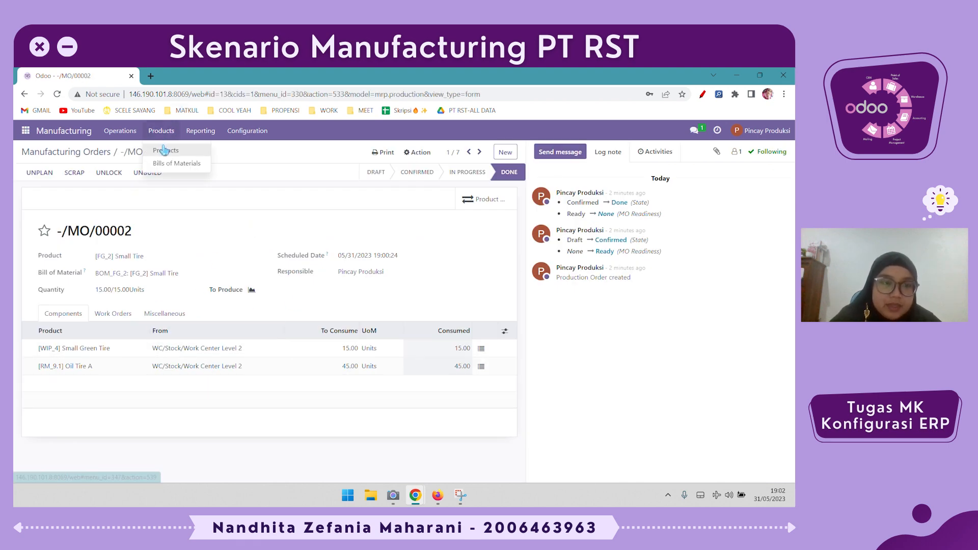
left_click(164, 151)
left_click(461, 169)
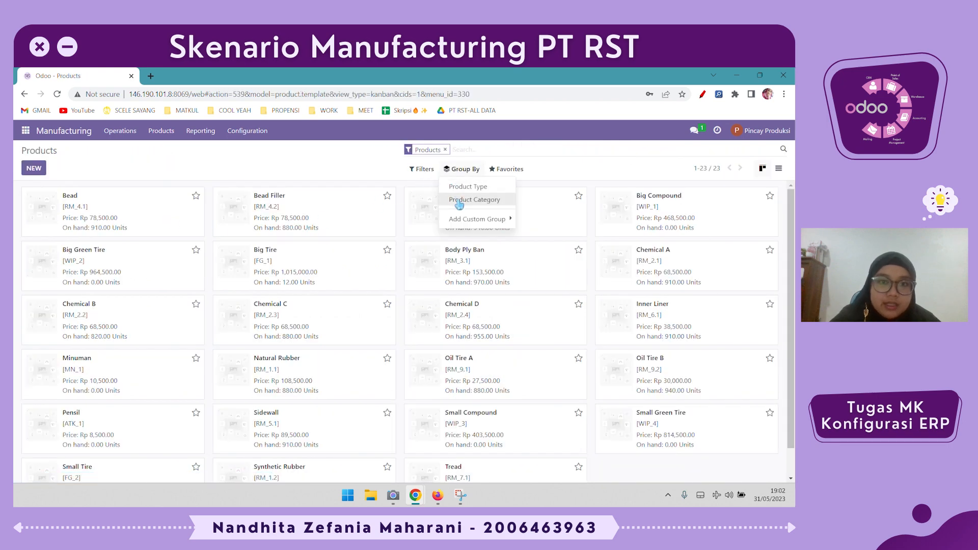
left_click(475, 200)
left_click(424, 453)
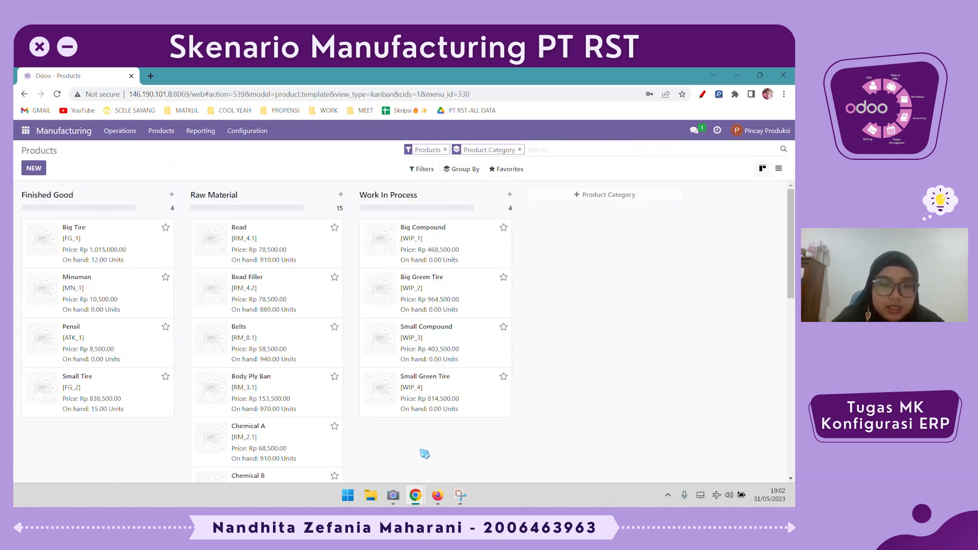
scroll(426, 452, "down", 2)
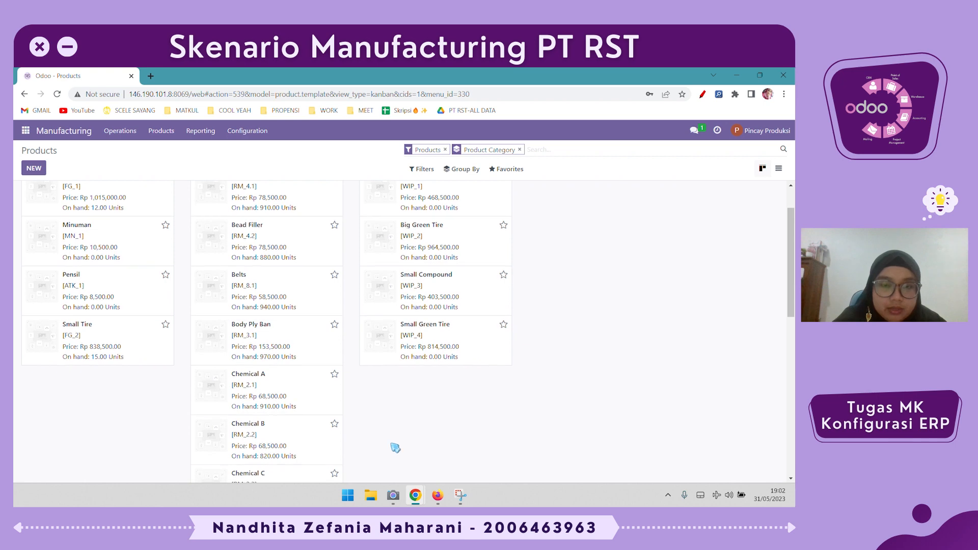
scroll(373, 446, "down", 5)
scroll(373, 446, "up", 8)
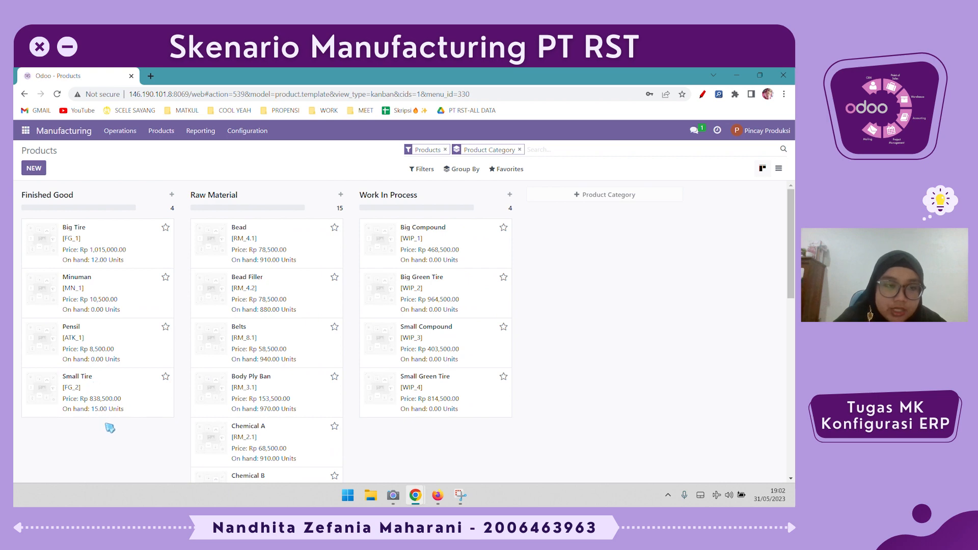
- Create another unbuild order for the product [FG_2] Small Tire
left_click(126, 134)
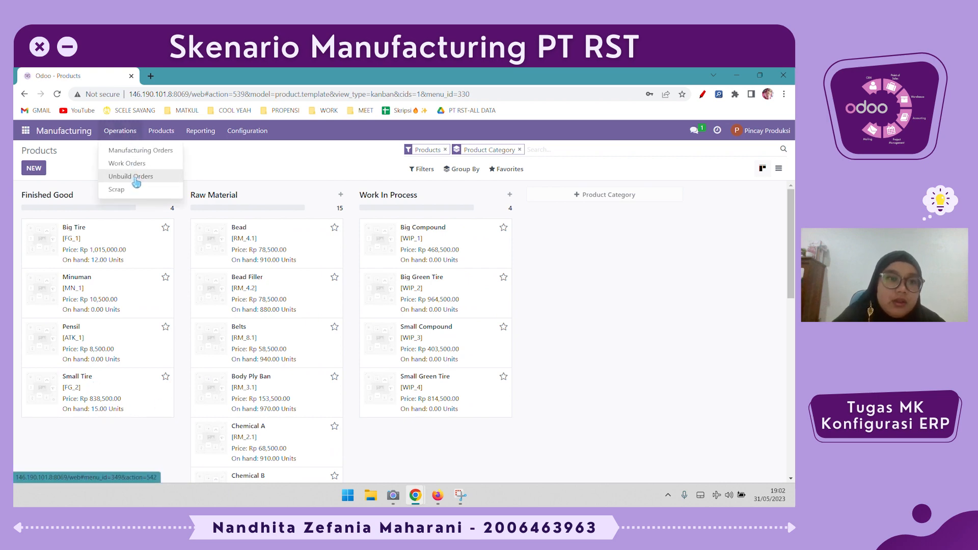
left_click(165, 177)
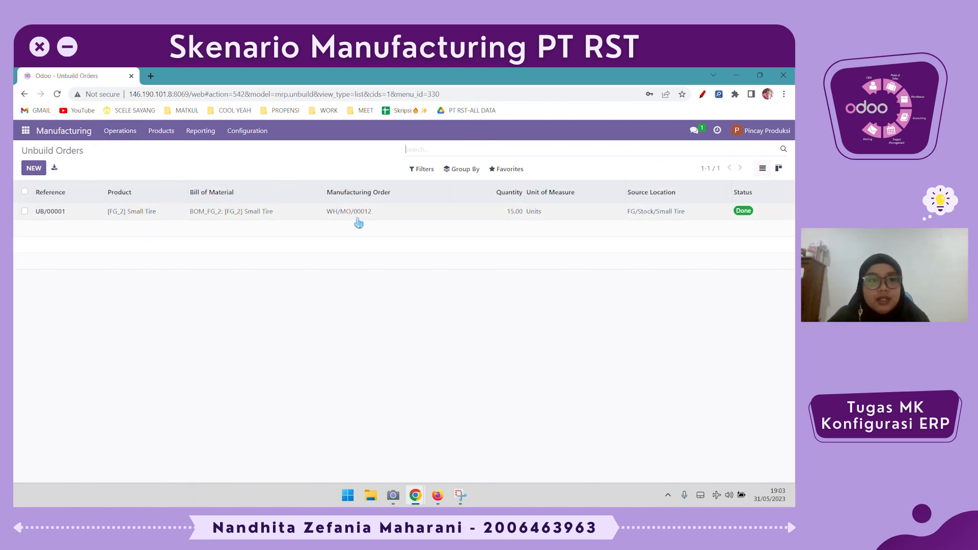
left_click(34, 168)
left_click(118, 235)
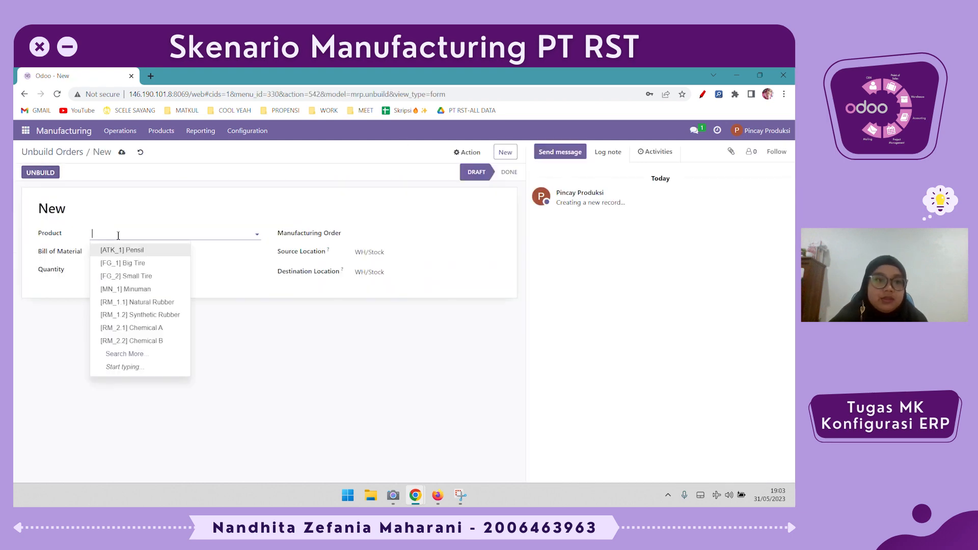
left_click(131, 276)
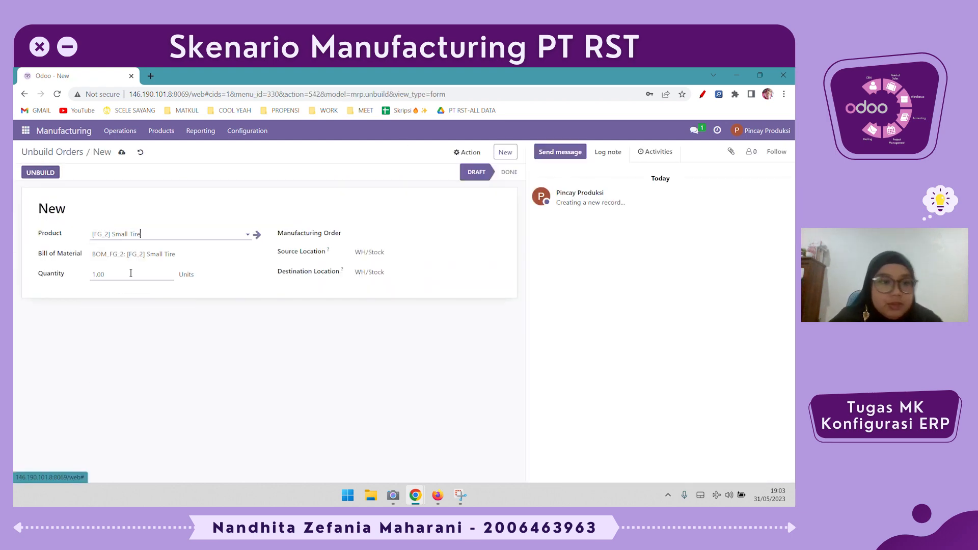
- Set the unbuild order's source location to FG/Stock/Small Tire and its destination location to WC/Stock/Work Center Level 2
left_click(412, 250)
type("small")
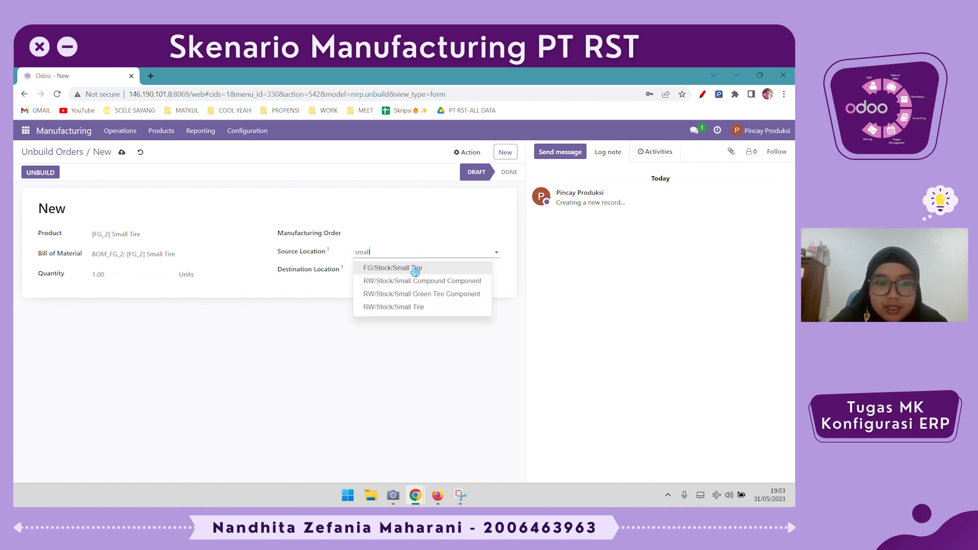
left_click(415, 269)
left_click(413, 267)
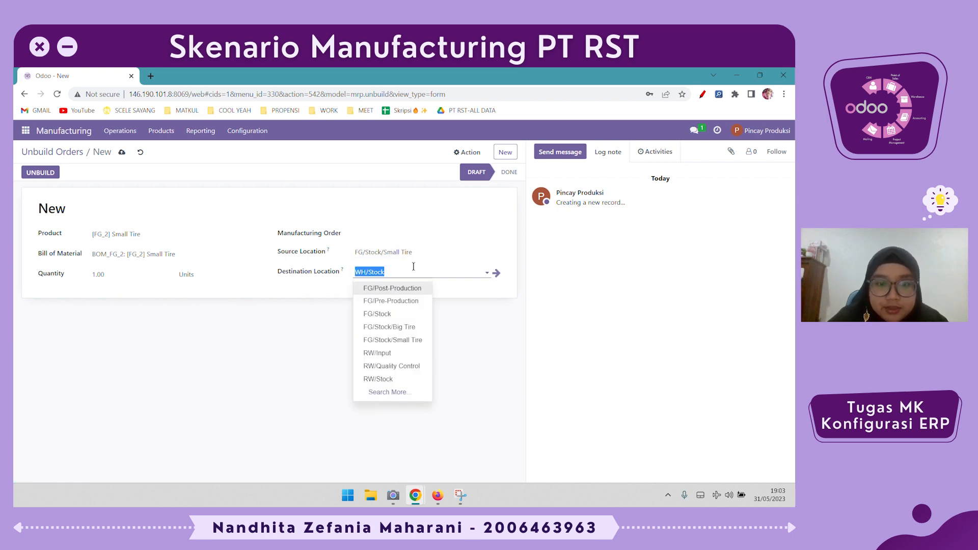
type("wc")
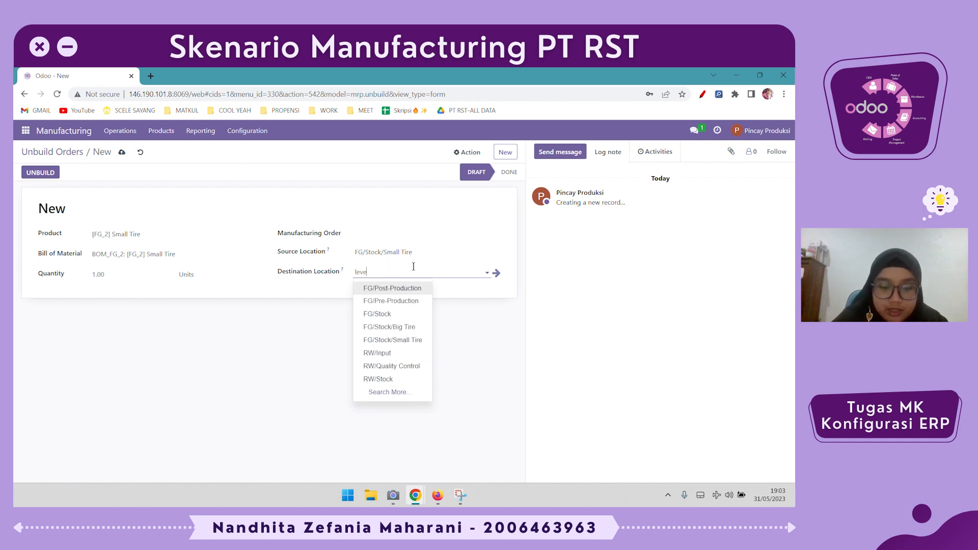
left_click(419, 314)
left_click(422, 318)
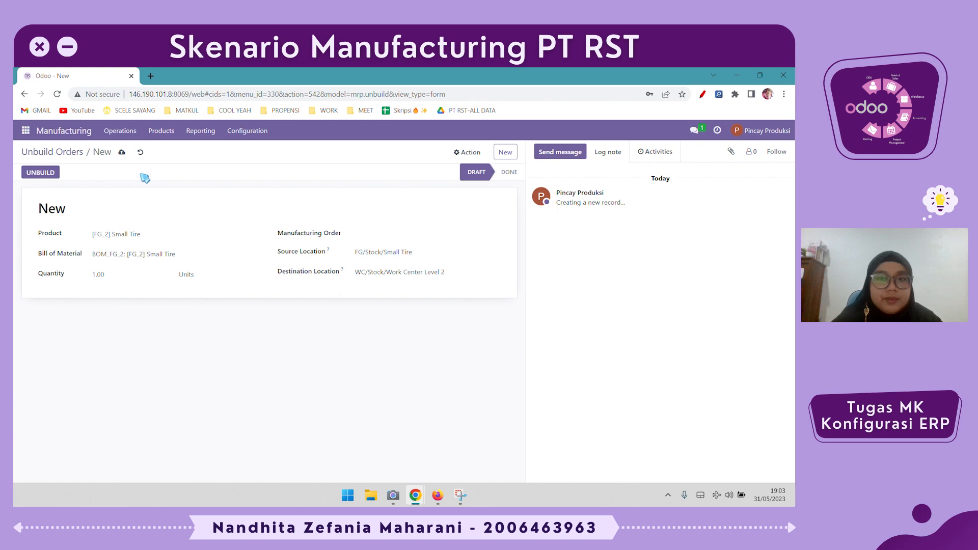
- Save and unbuild the Small Tire order, and open the products list to check the on-hand stock
left_click(122, 152)
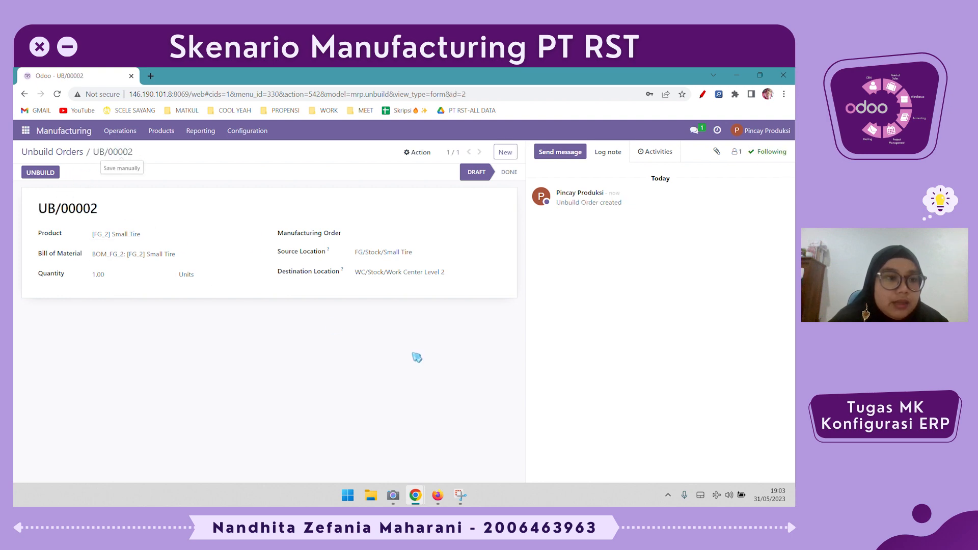
left_click(47, 174)
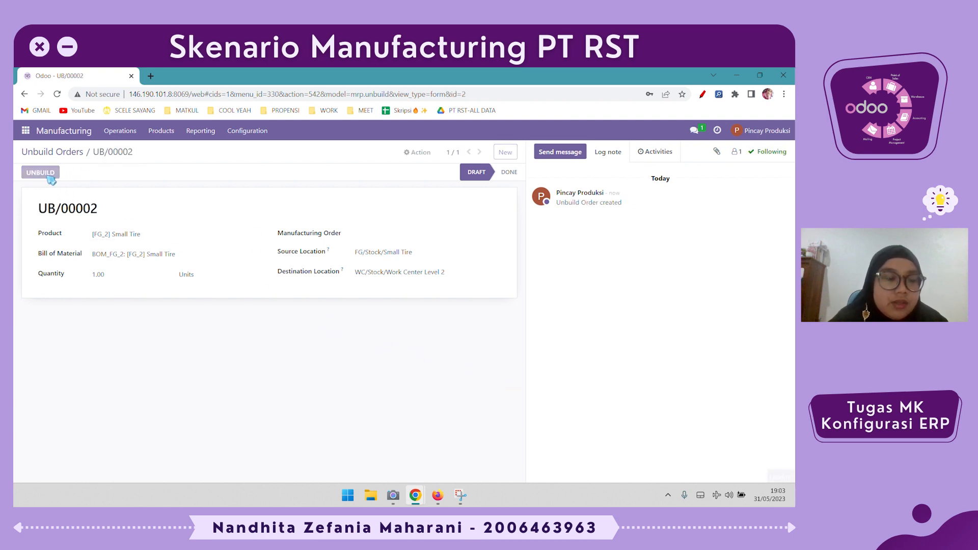
left_click(161, 131)
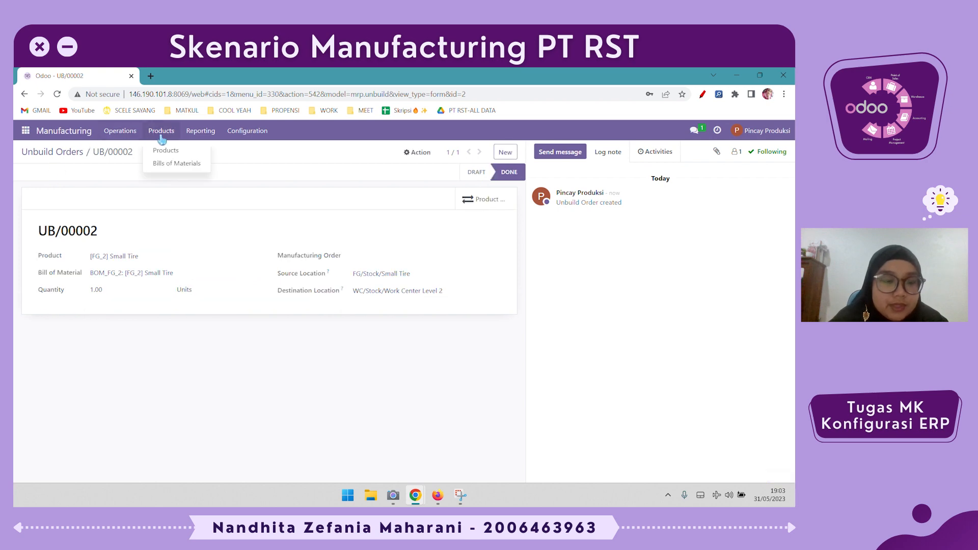
left_click(166, 149)
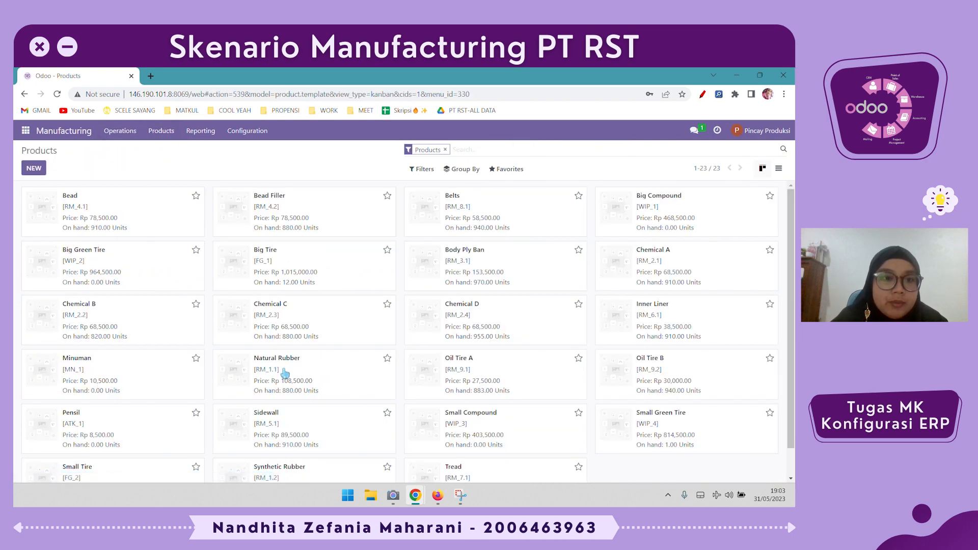
- Check the Small Tire stock in the products list, and review the details of both completed Small Tire unbuild orders
scroll(290, 377, "down", 1)
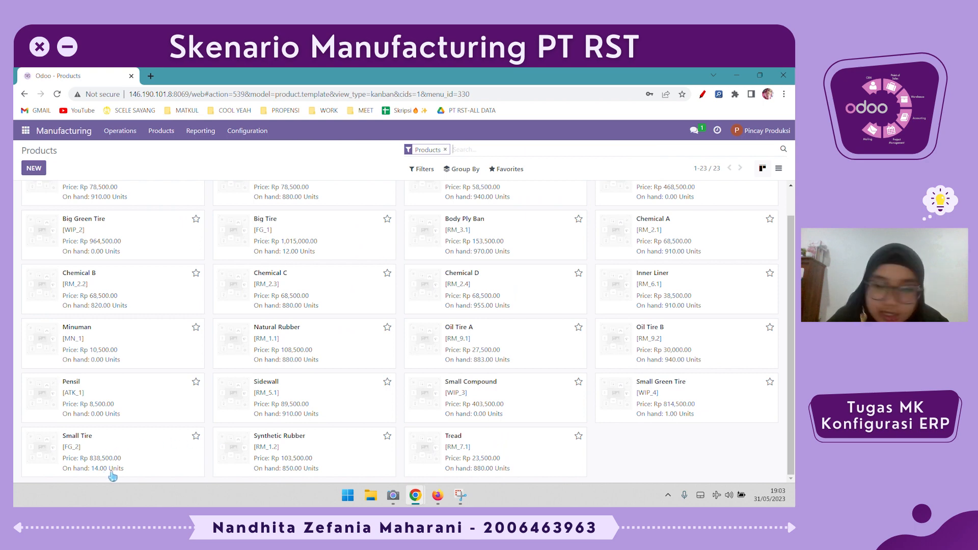
scroll(218, 308, "up", 1)
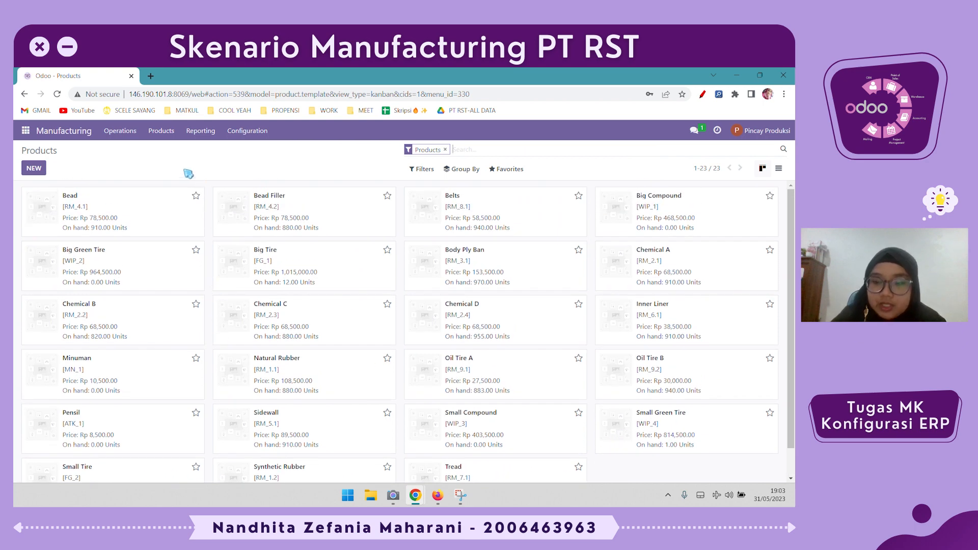
left_click(120, 131)
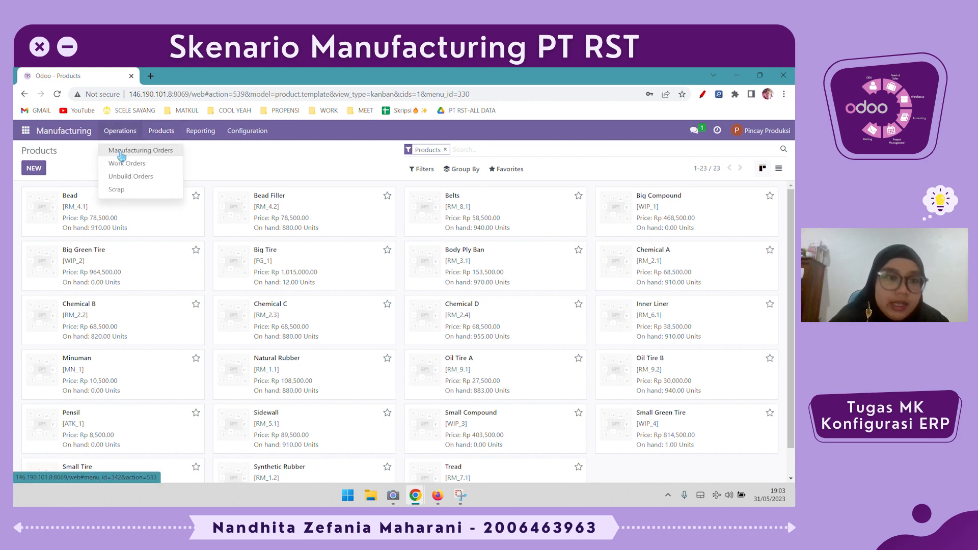
left_click(121, 150)
left_click(121, 131)
left_click(131, 176)
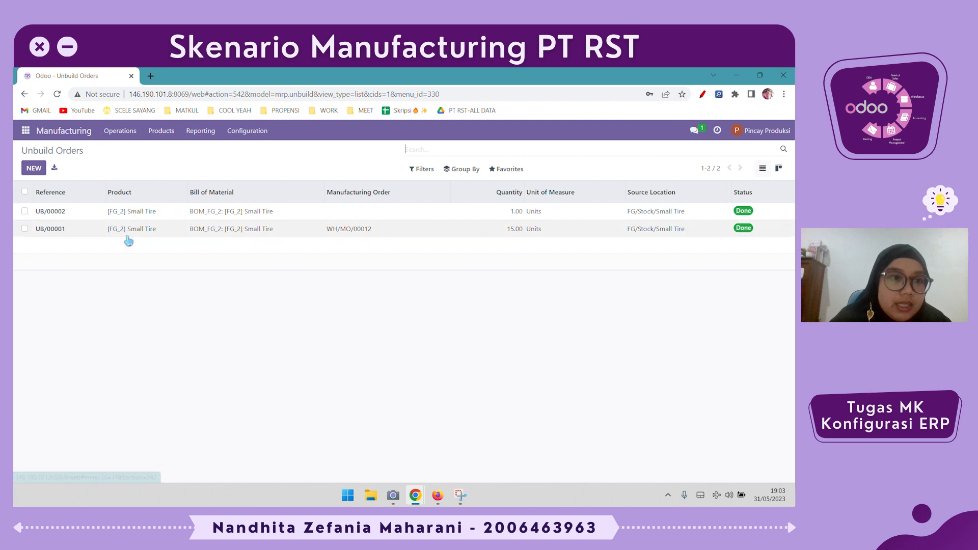
left_click(505, 231)
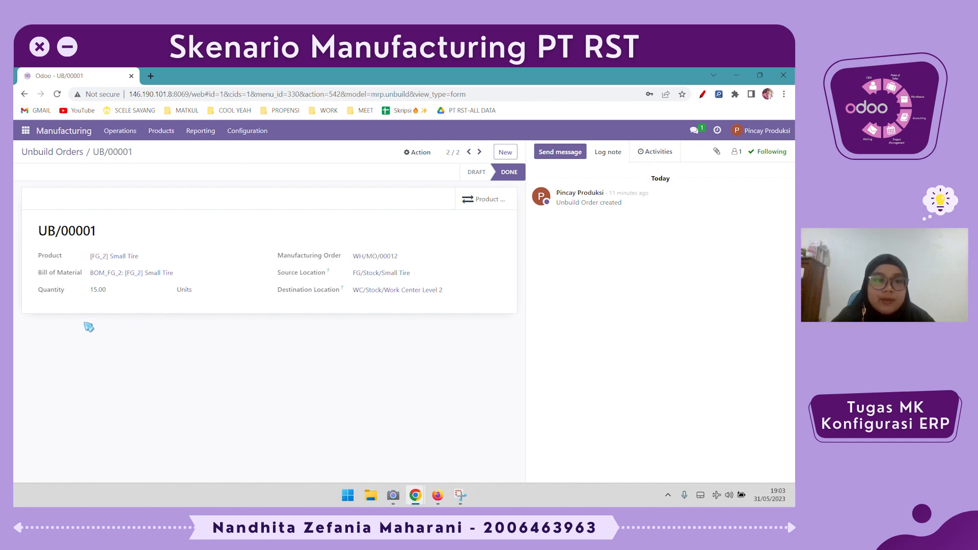
left_click(66, 152)
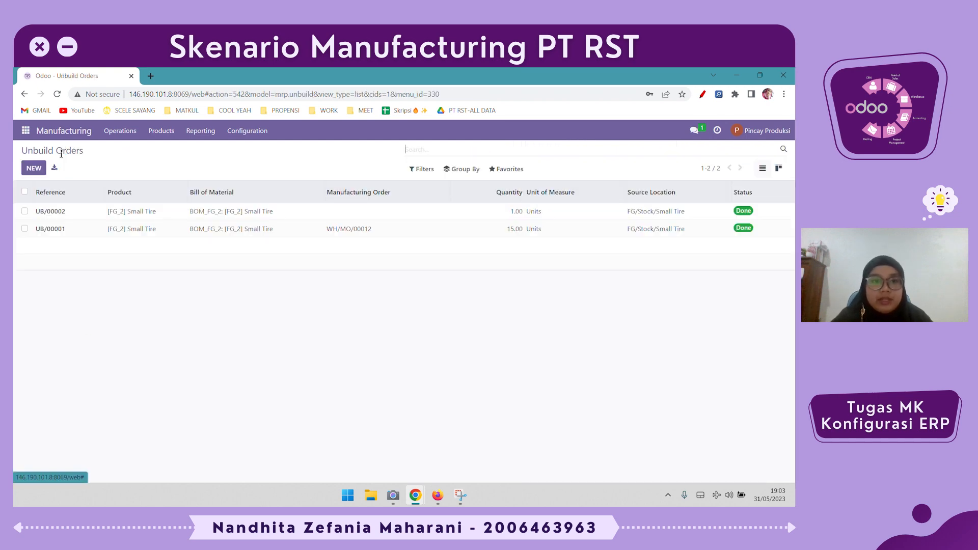
left_click(302, 215)
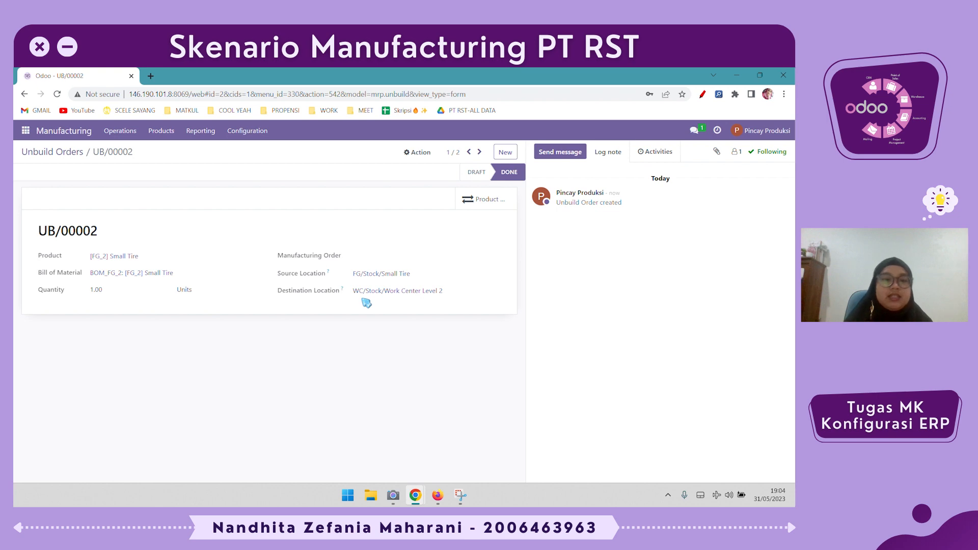
left_click(38, 153)
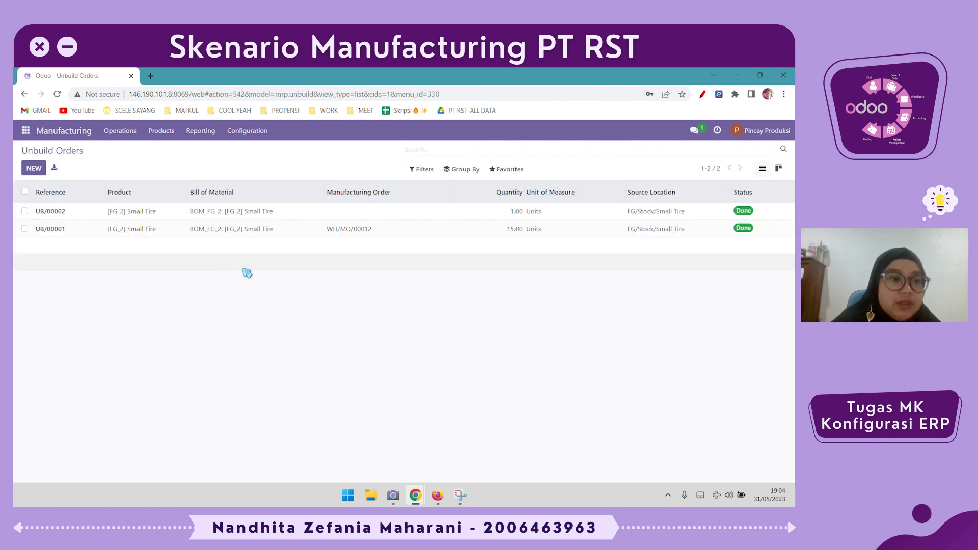
- Create a new unbuild order for the product [WIP_4] Small Green Tire
left_click(160, 134)
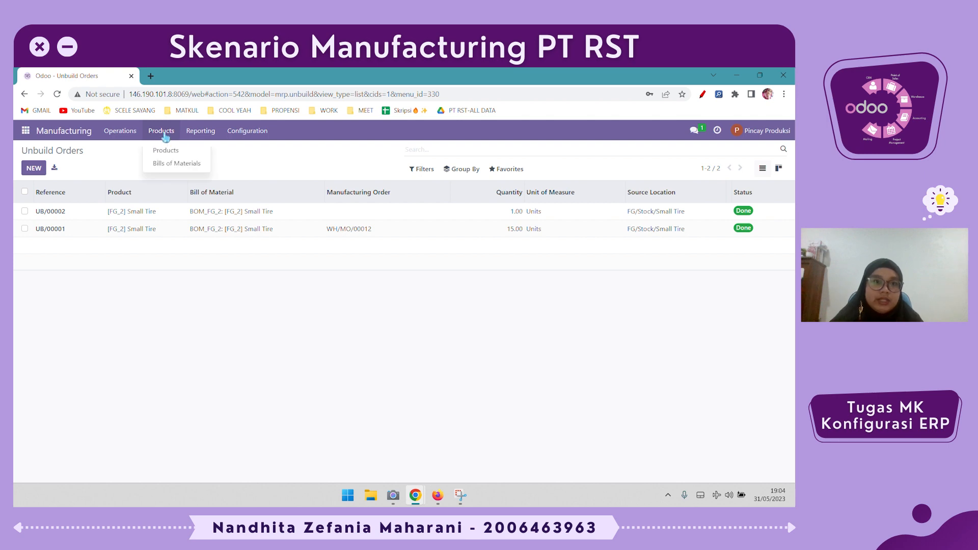
mouse_move(121, 133)
left_click(33, 168)
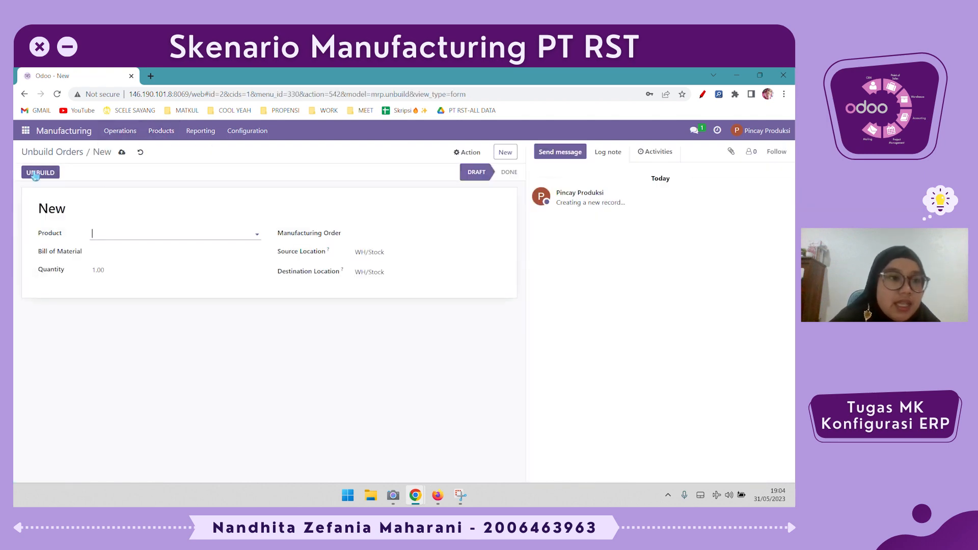
left_click(120, 237)
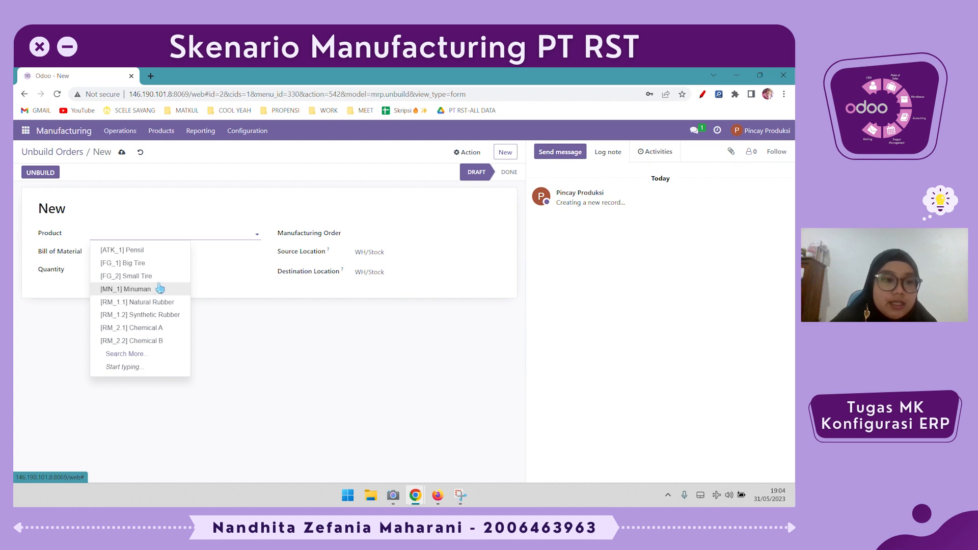
type("green")
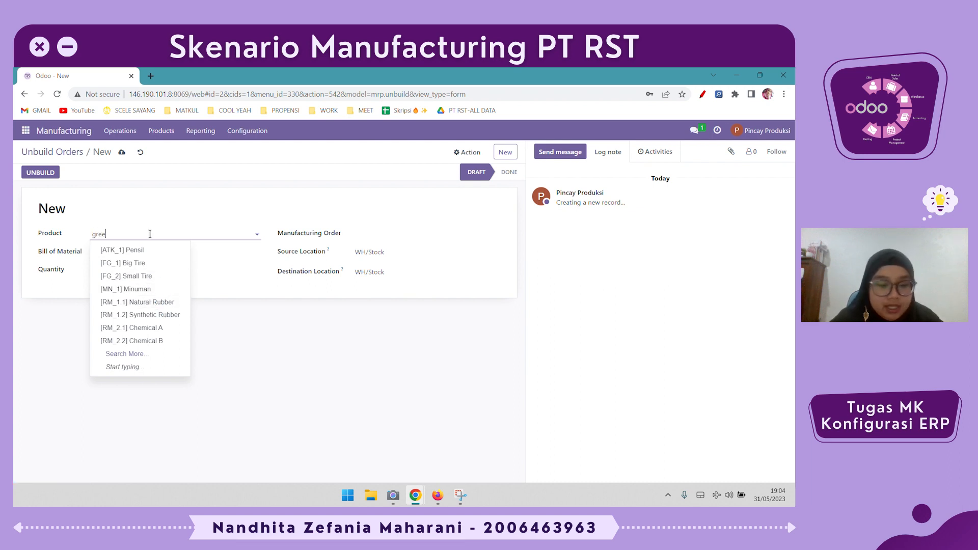
left_click(163, 262)
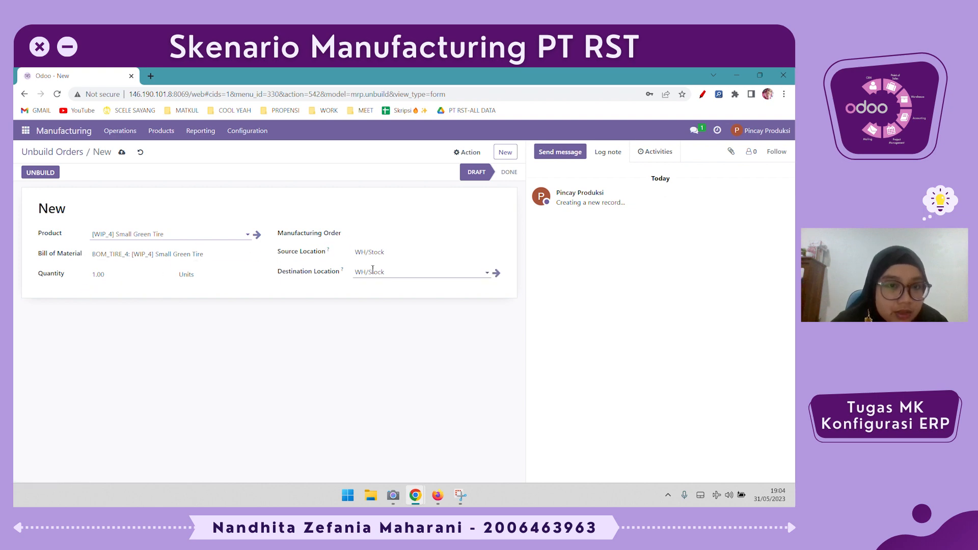
- Unbuild the Small Green Tire order from source location WC/Stock/Work Center Level 2 to destination location WC/Stock/Work Center Level 1
left_click(361, 252)
type("lel")
key("BackSpace")
type("ve")
left_click(393, 293)
left_click(399, 271)
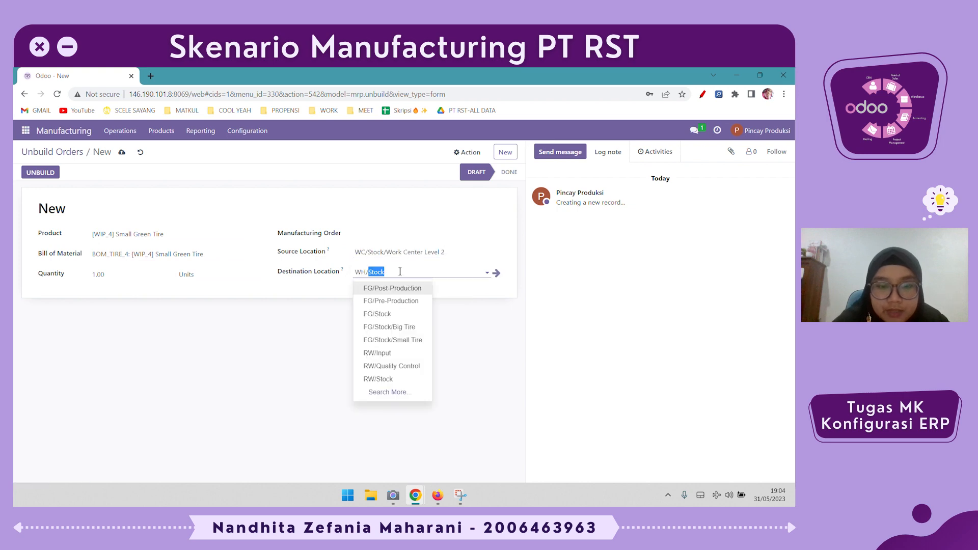
type("level")
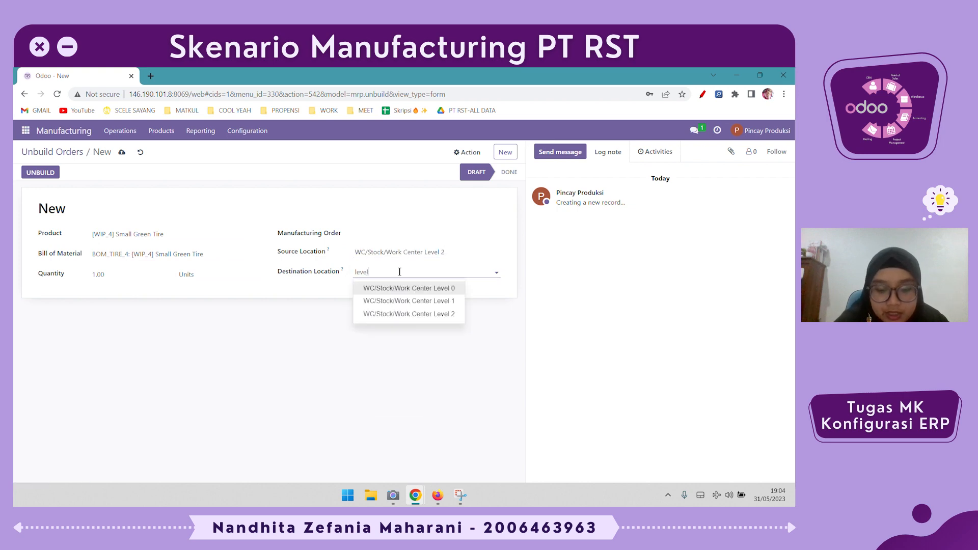
left_click(402, 304)
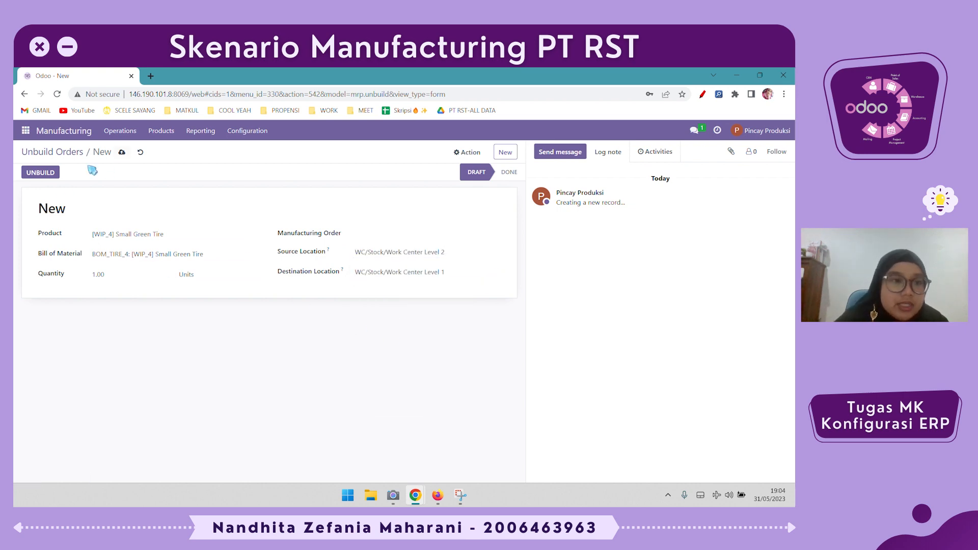
left_click(55, 175)
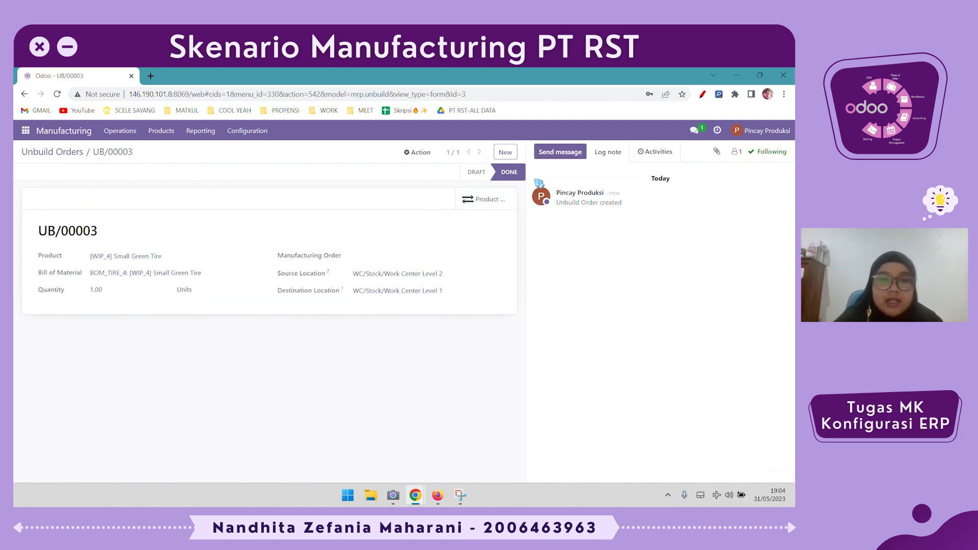
- Check the on-hand stock of finished goods, raw materials and work in process in the products list grouped by product category
left_click(161, 131)
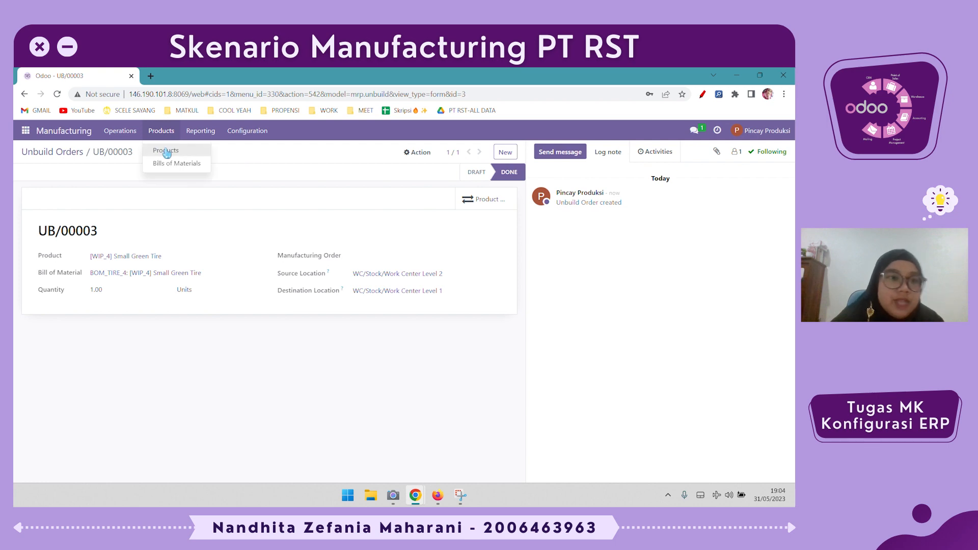
left_click(166, 148)
left_click(460, 169)
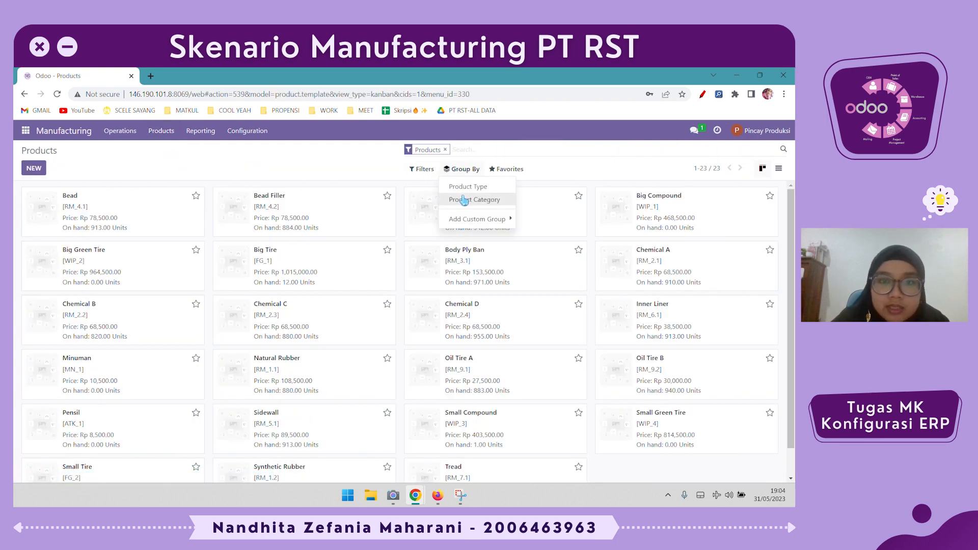
left_click(474, 200)
left_click(459, 218)
left_click(615, 390)
scroll(615, 390, "down", 1)
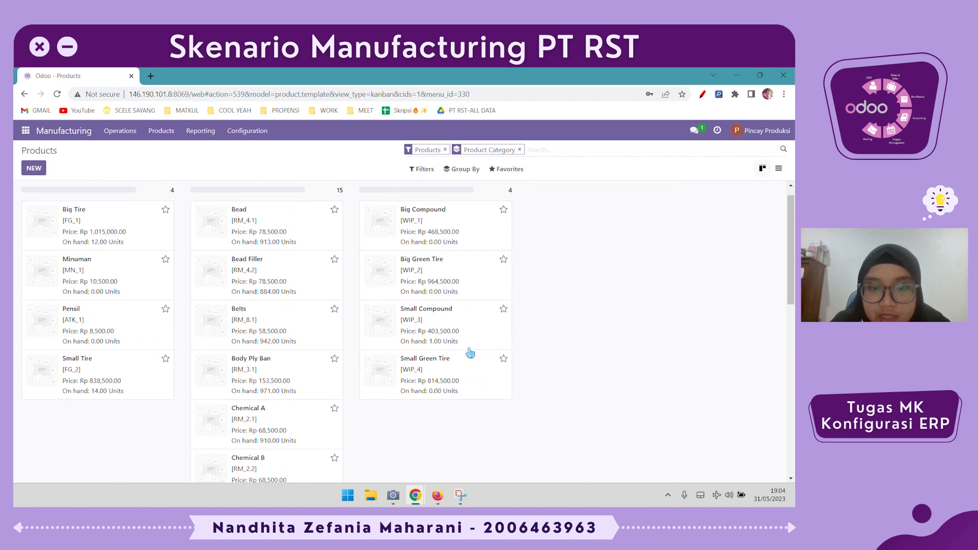
scroll(459, 354, "up", 1)
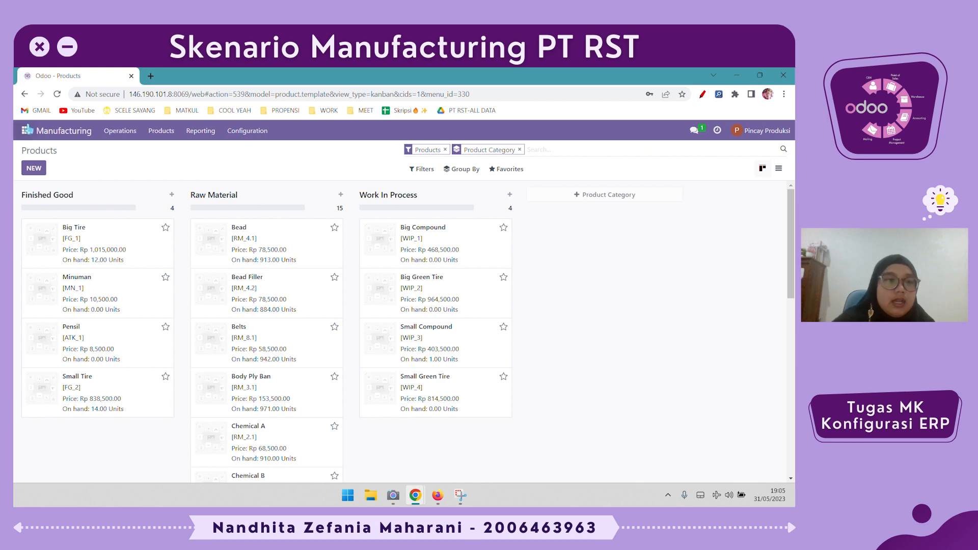
- Examine the on-hand quantities per location in the Inventory app's inventory adjustments, with the My Counts filter removed
left_click(26, 130)
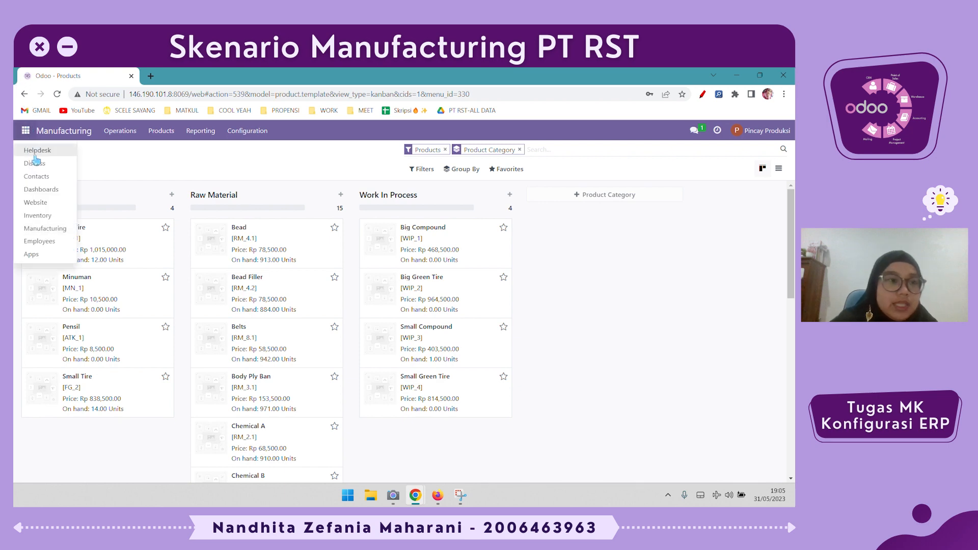
left_click(71, 216)
left_click(139, 131)
left_click(133, 151)
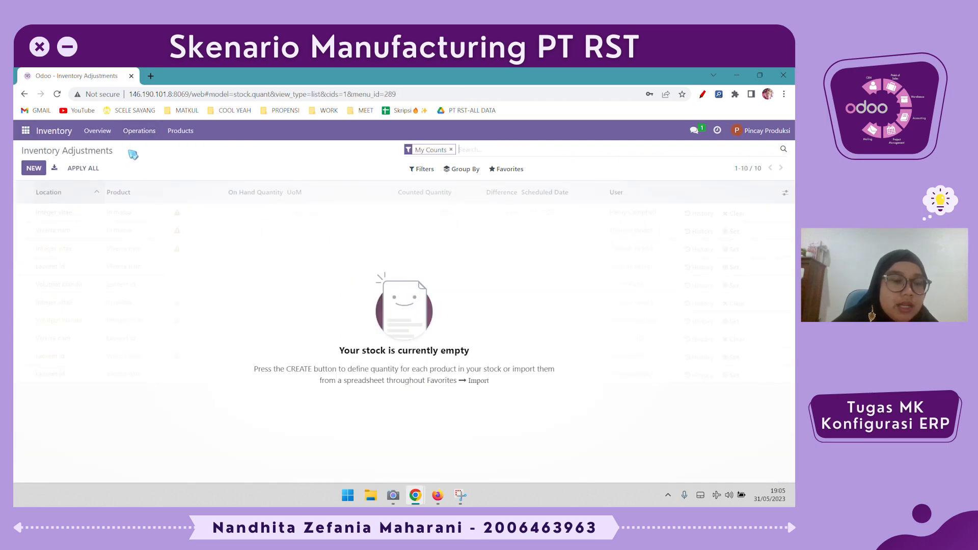
left_click(451, 149)
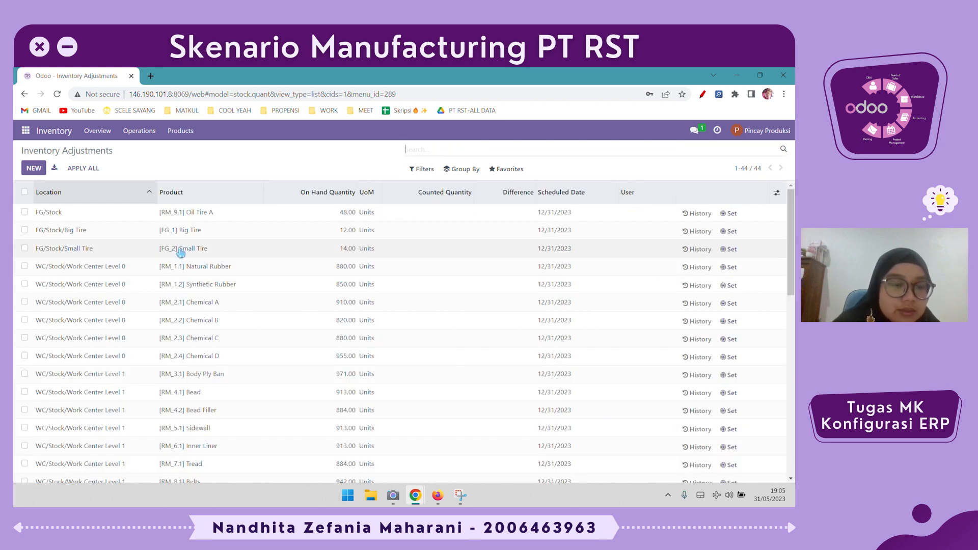
scroll(234, 251, "down", 1)
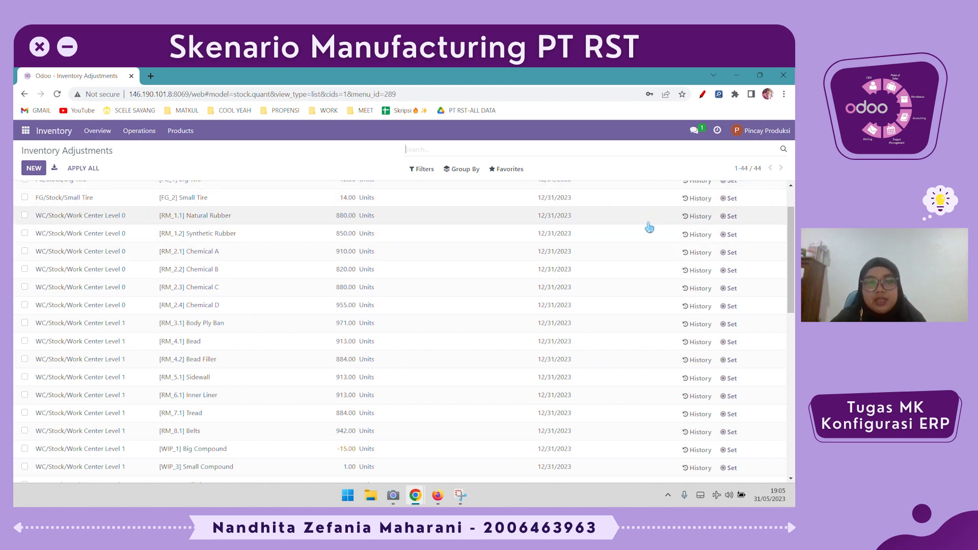
scroll(650, 227, "up", 1)
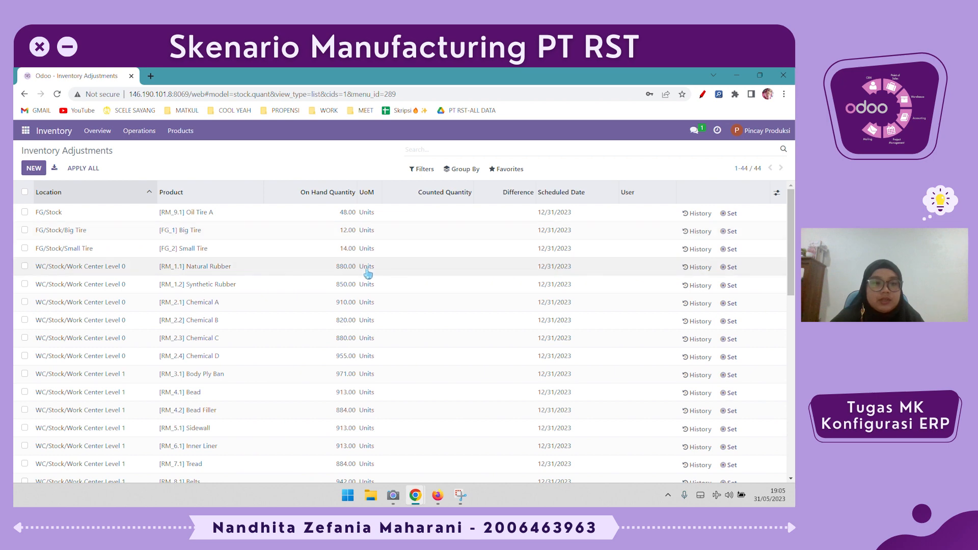
scroll(368, 274, "down", 1)
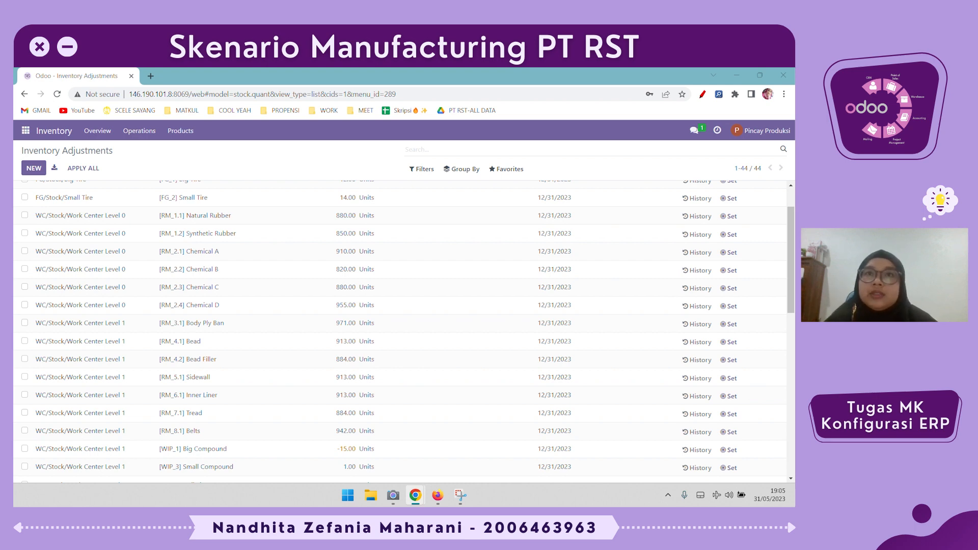
- Return to the Manufacturing app and open the list of unbuild orders
left_click(97, 133)
left_click(138, 131)
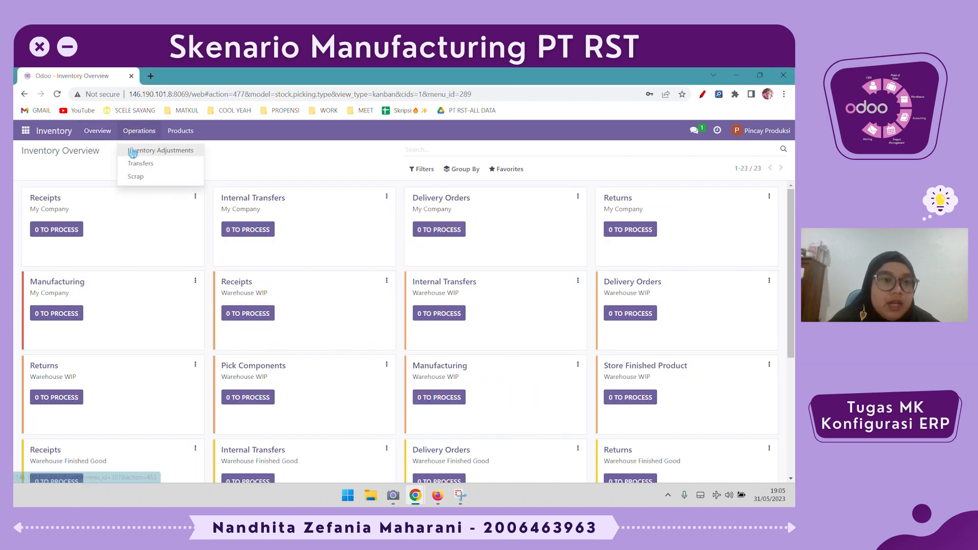
left_click(23, 133)
left_click(39, 239)
left_click(25, 131)
left_click(62, 229)
left_click(121, 131)
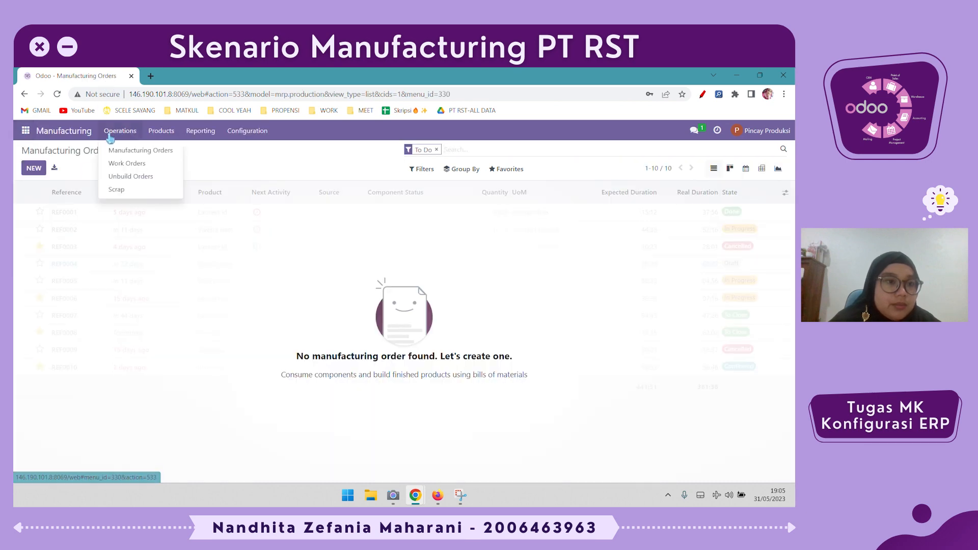
left_click(123, 177)
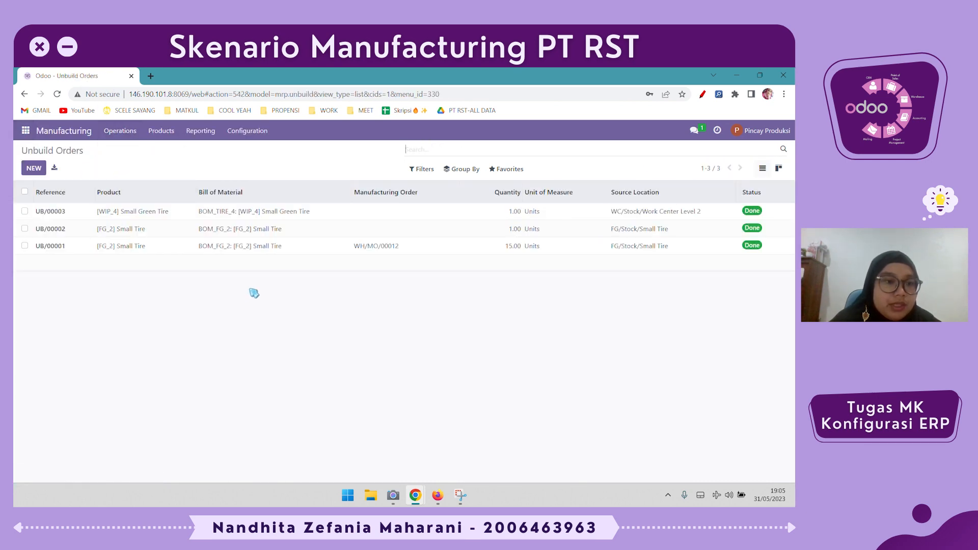